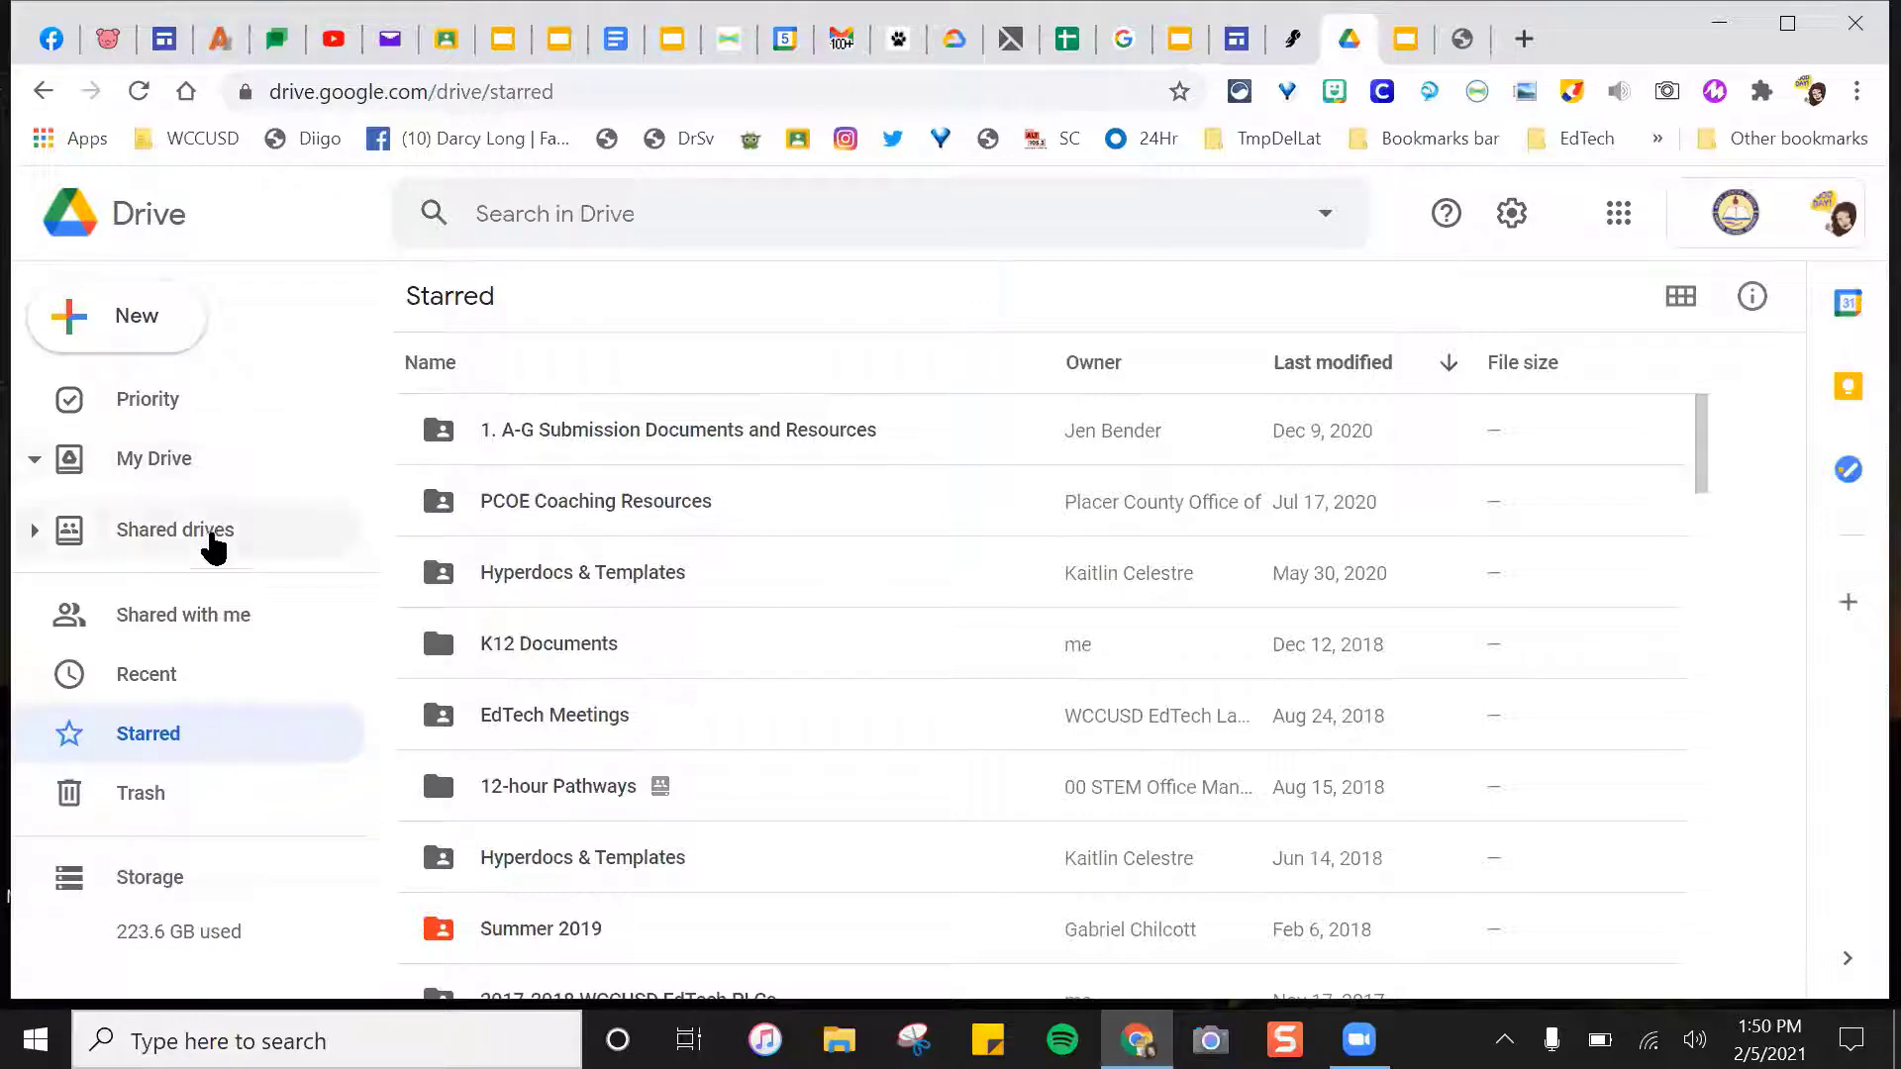
# Open the Soc Studies folder inside the Tech for class and school folder of My Drive.
pyautogui.scroll(-10, 228, 535)
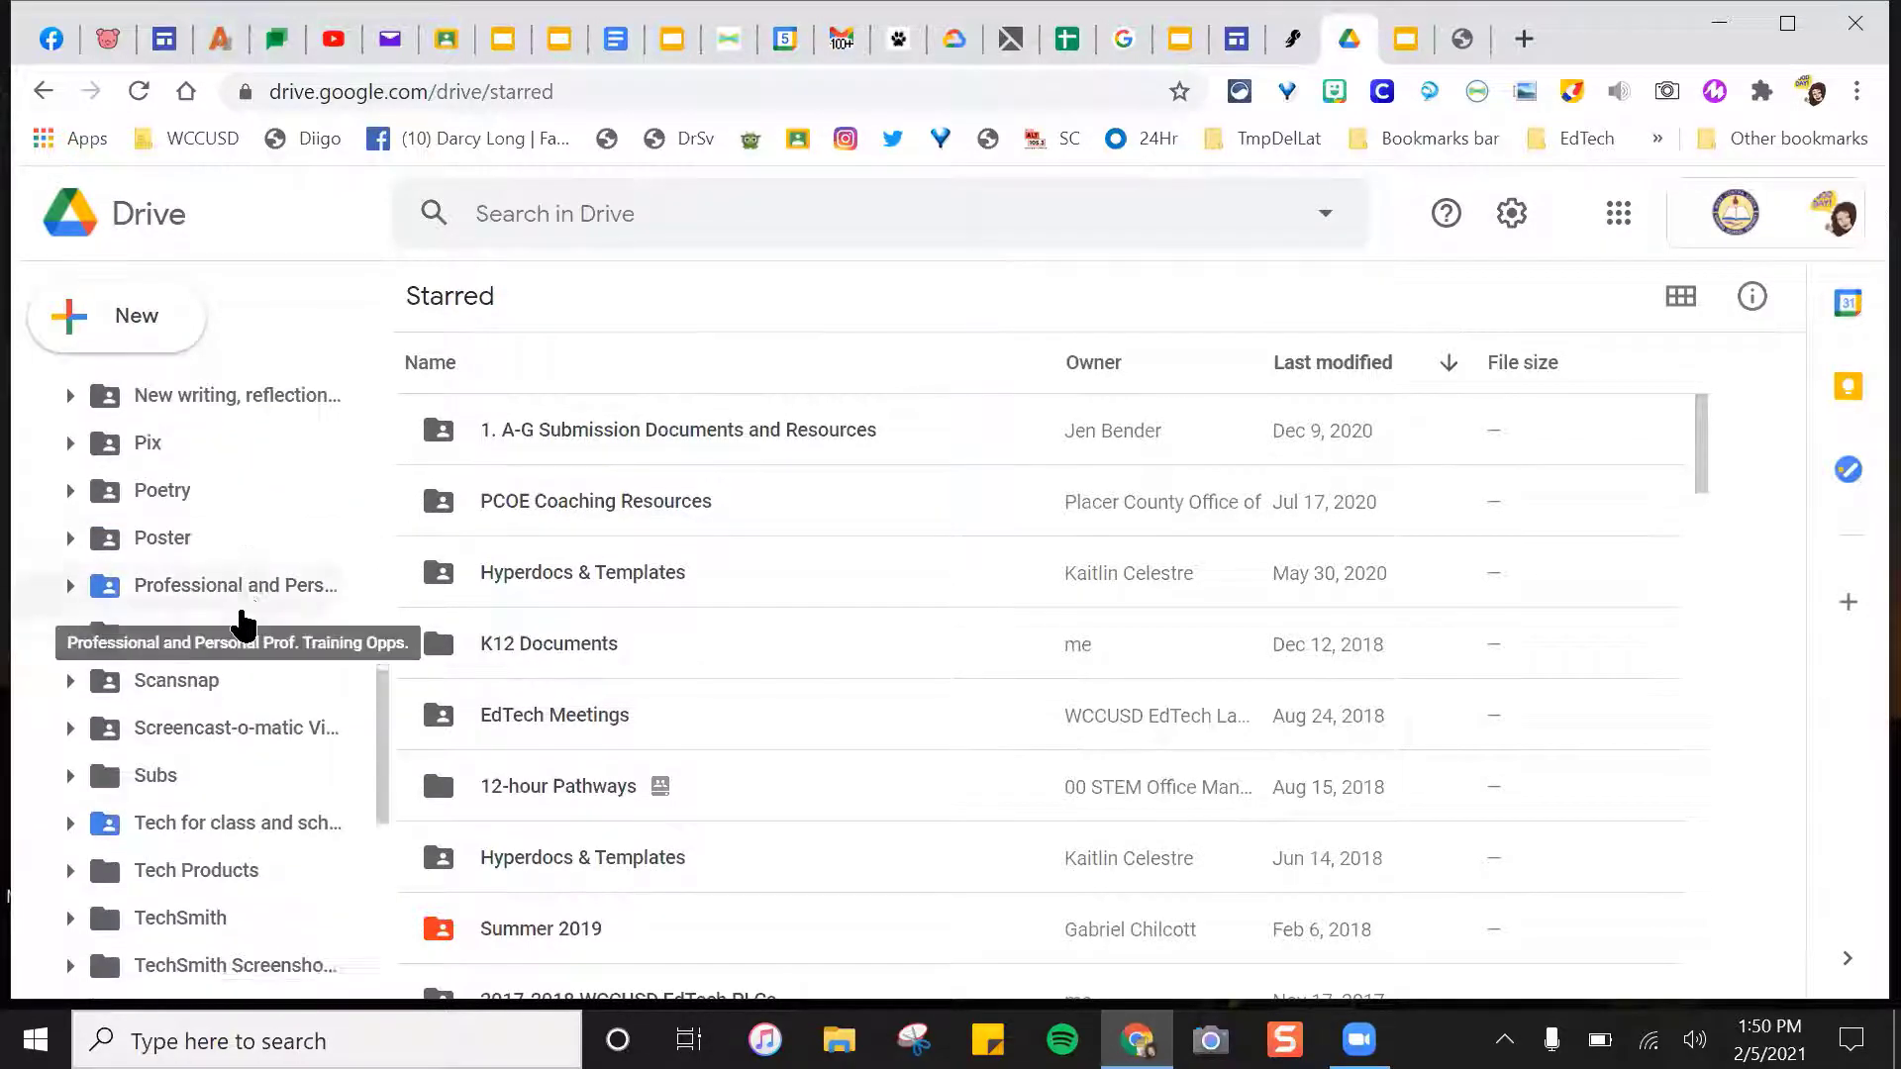
pyautogui.scroll(-3, 237, 609)
pyautogui.click(259, 555)
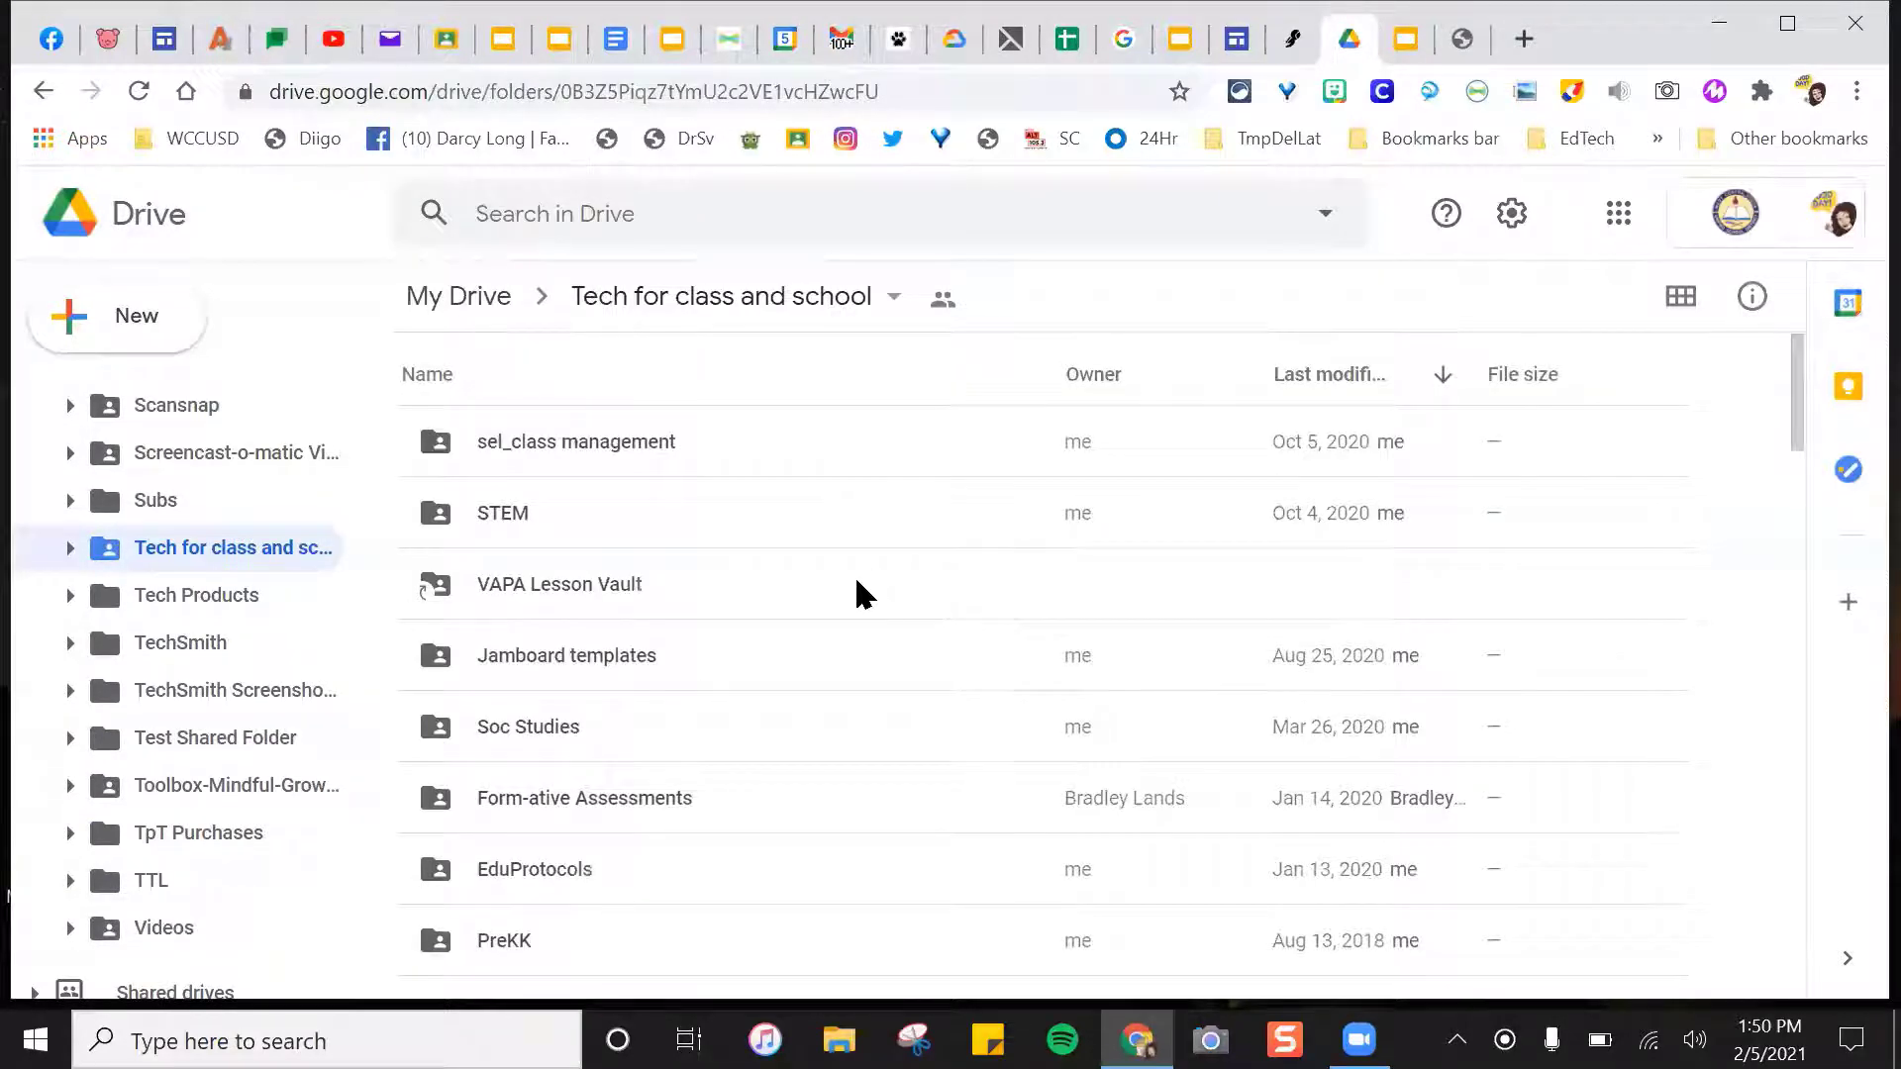
pyautogui.scroll(-1, 857, 594)
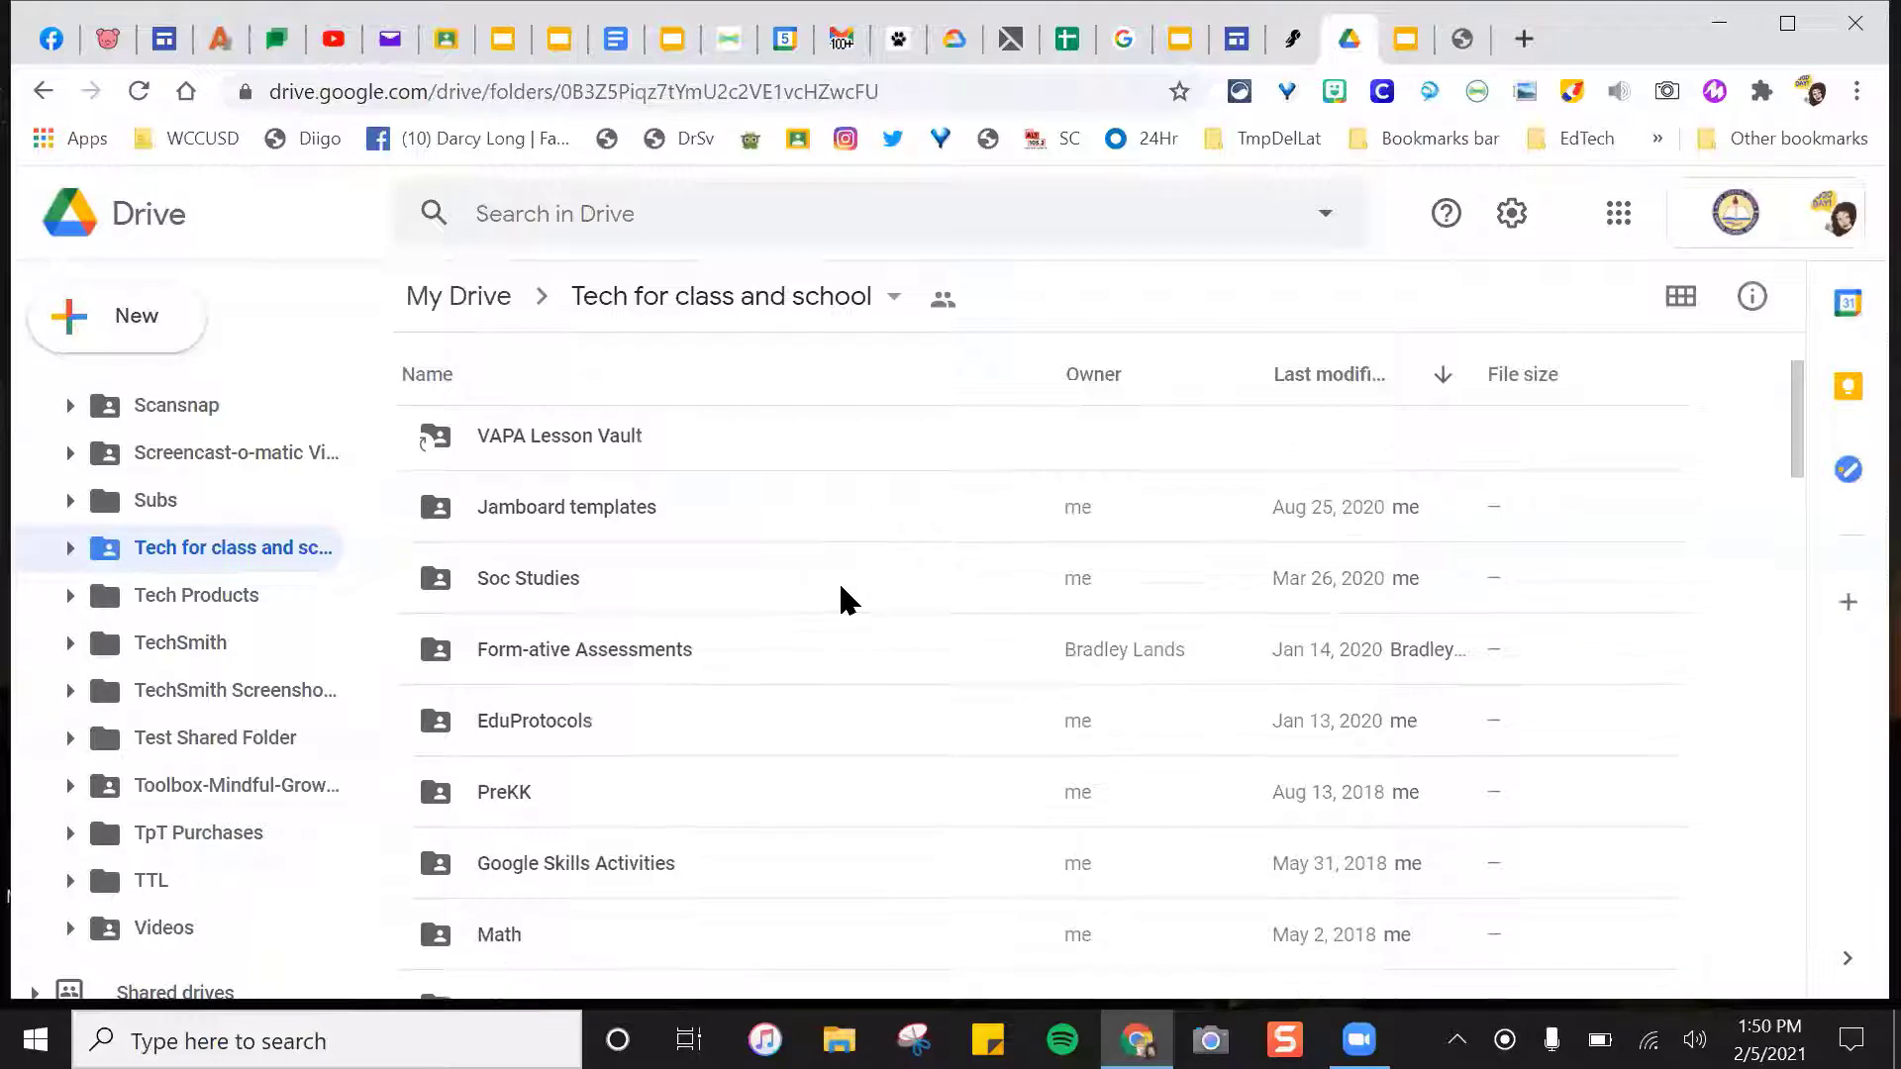
pyautogui.doubleClick(525, 584)
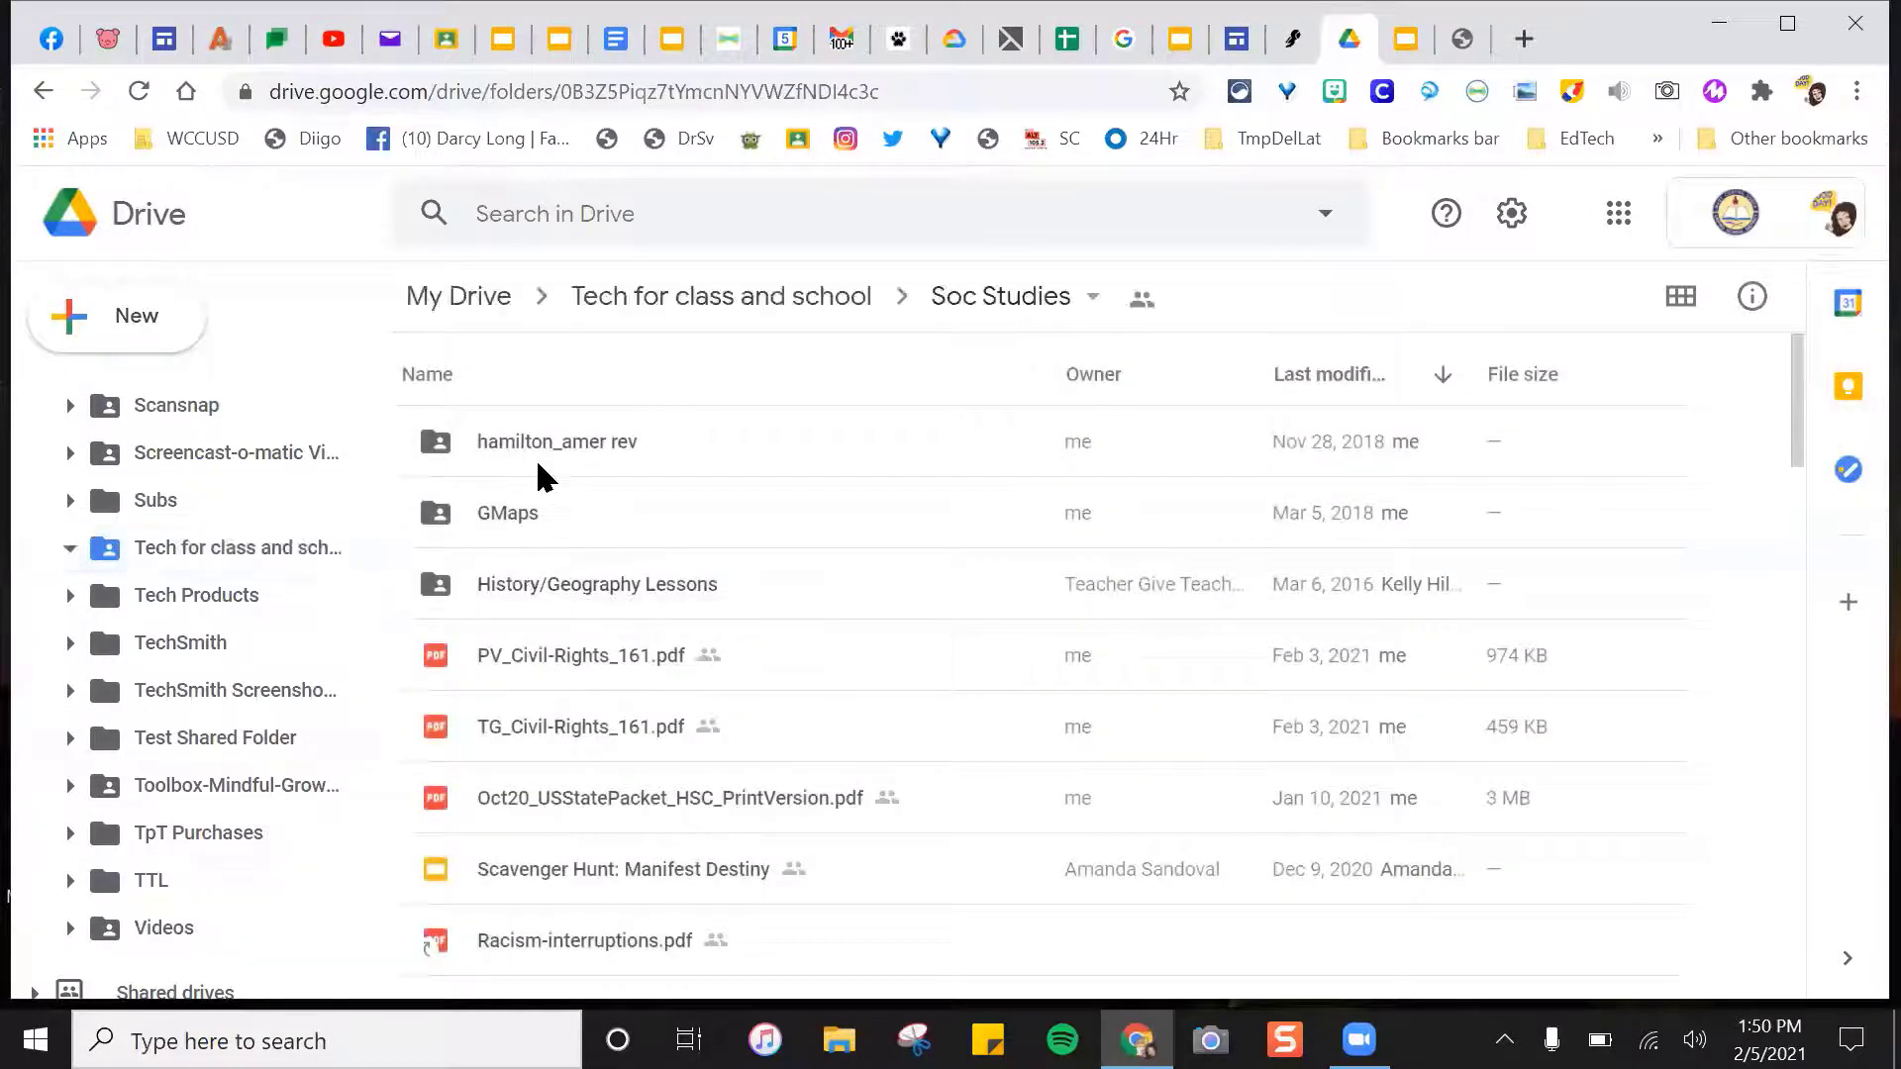
pyautogui.rightClick(569, 444)
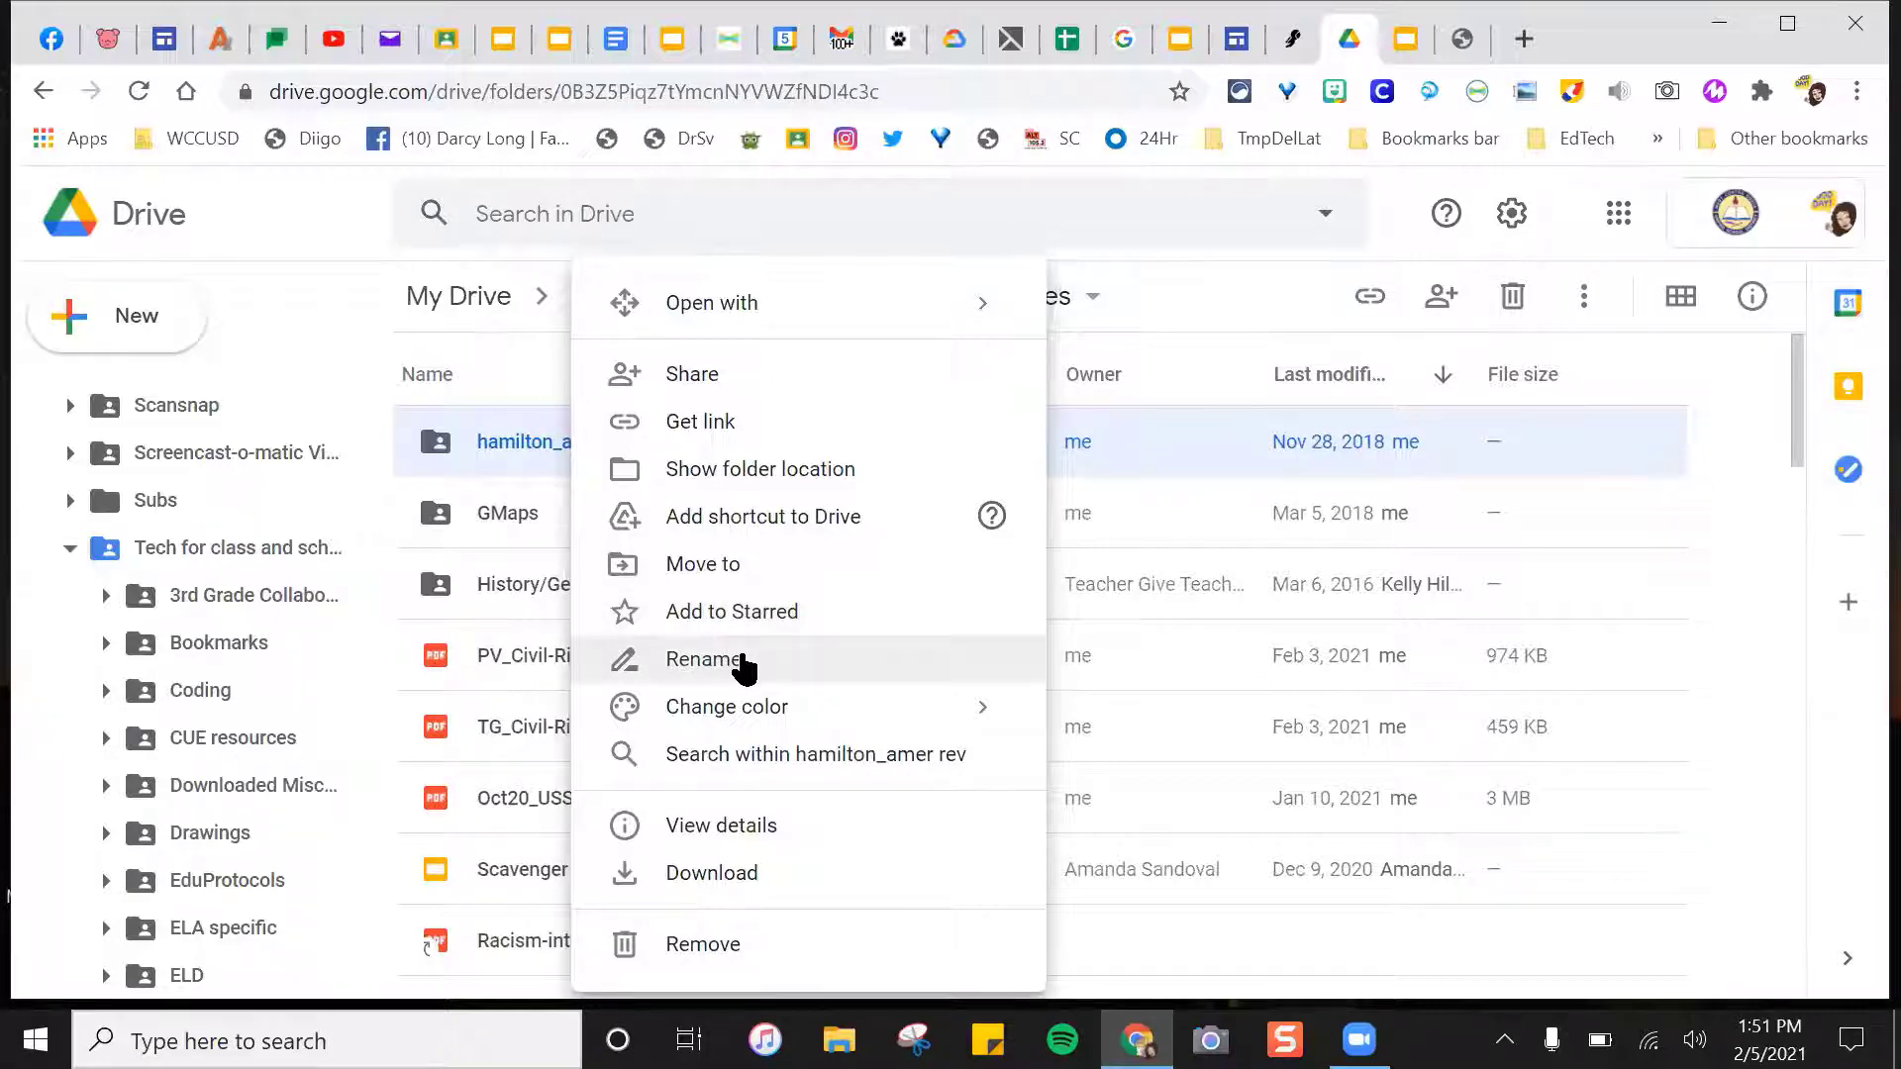
pyautogui.click(743, 663)
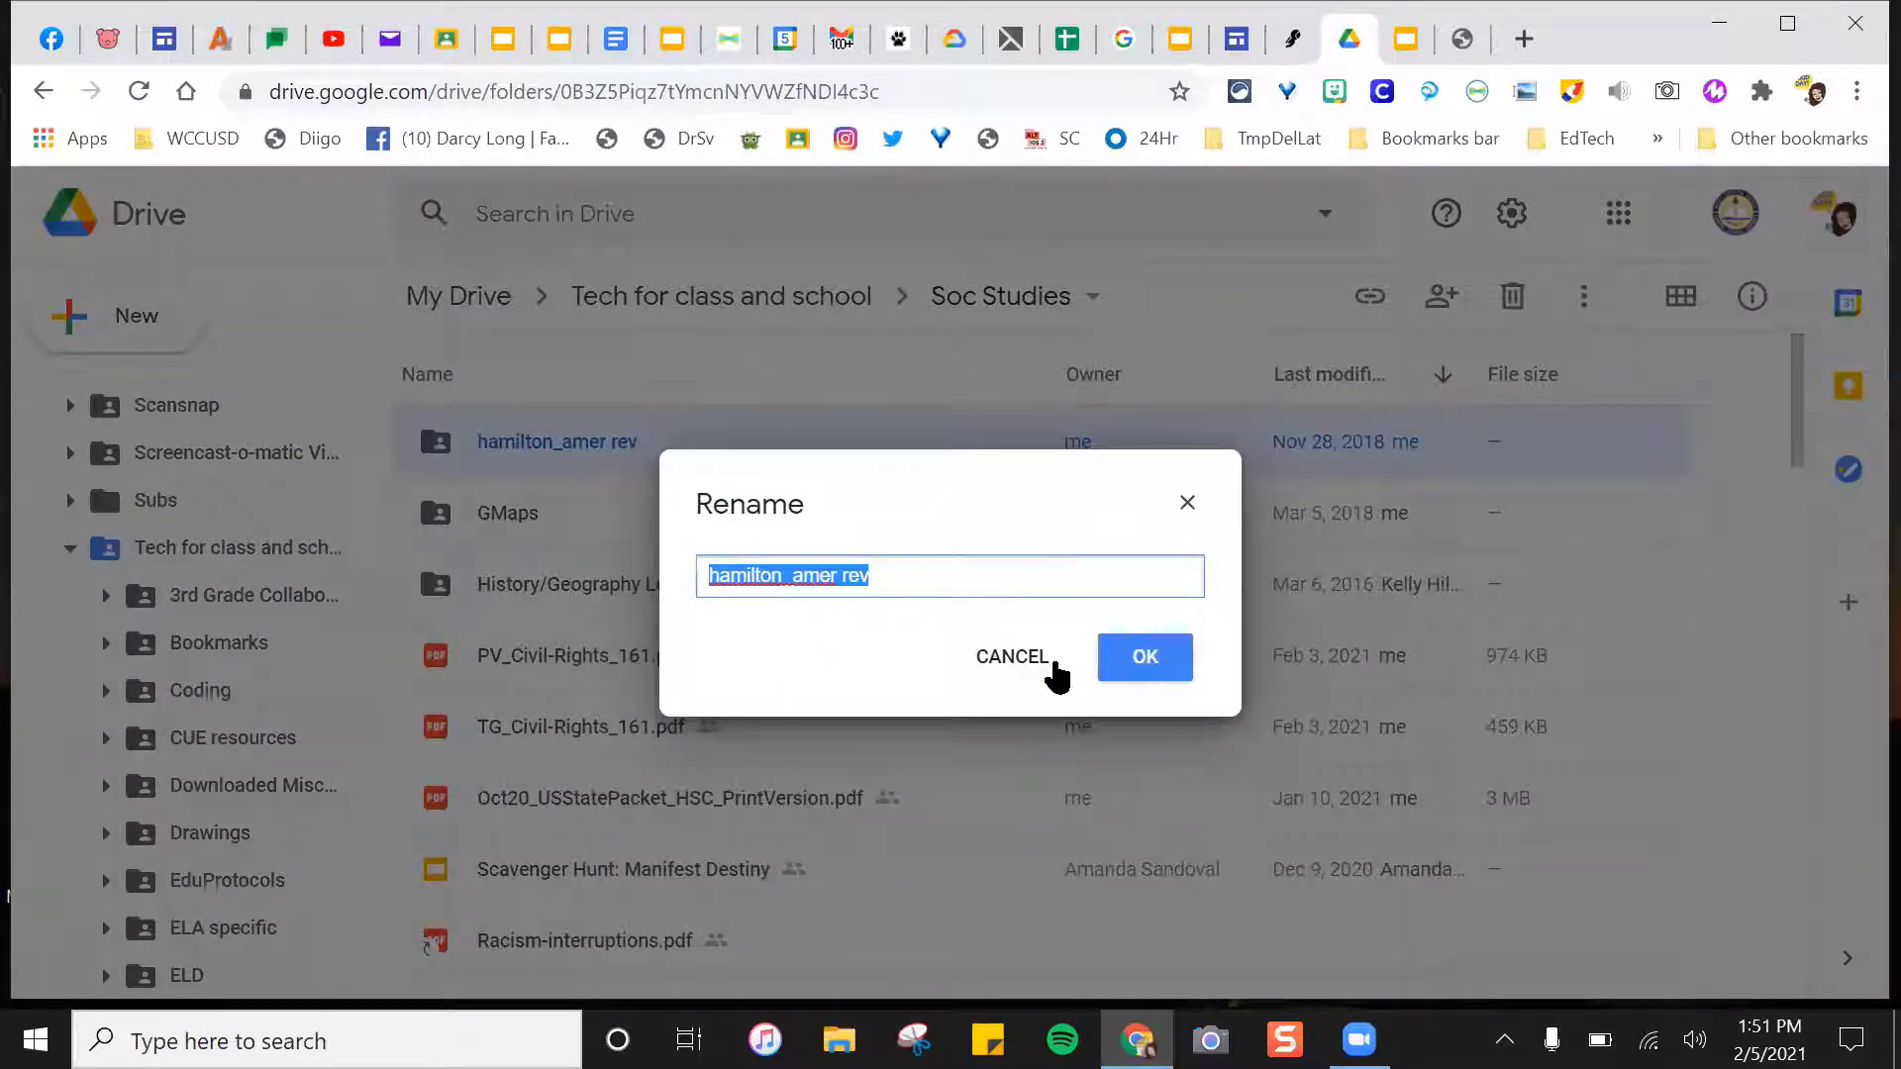
pyautogui.click(1049, 670)
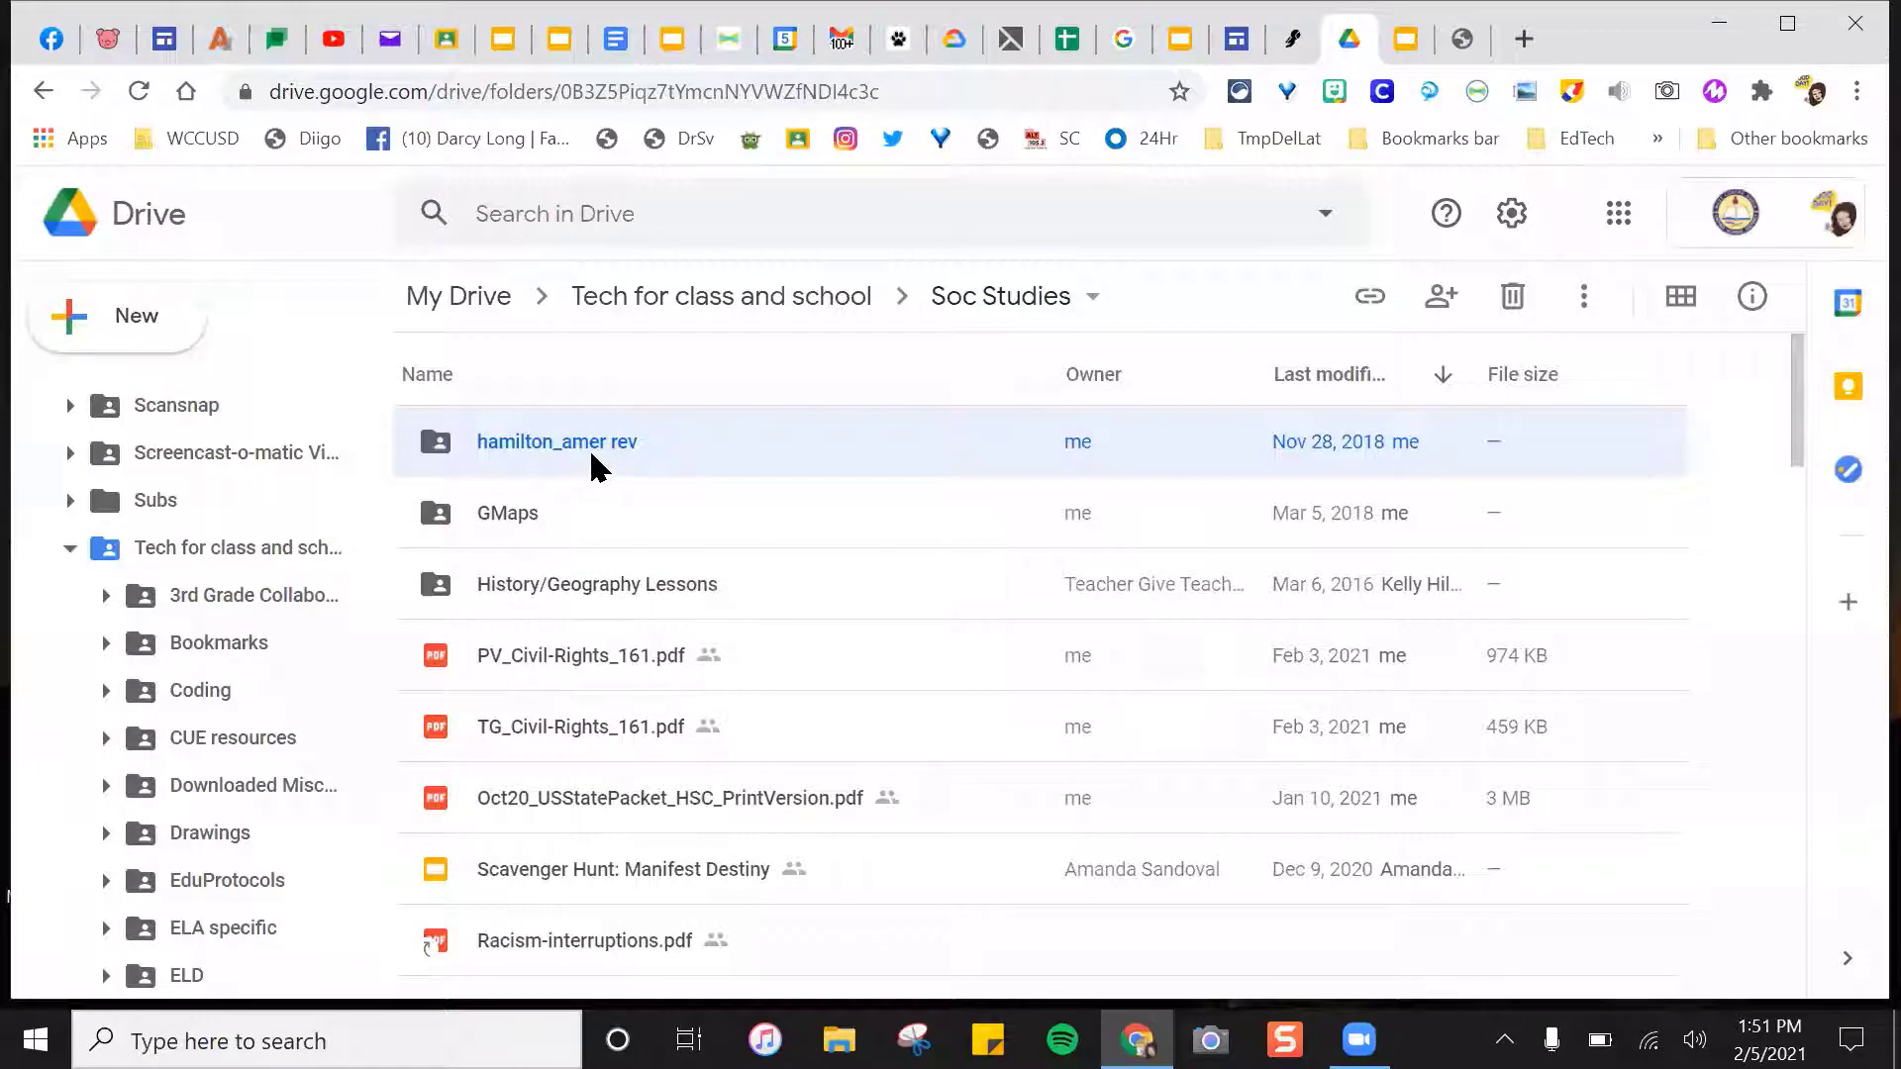
# Display the available folder colors for the hamilton_amer rev folder and dismiss them without choosing one.
pyautogui.rightClick(594, 463)
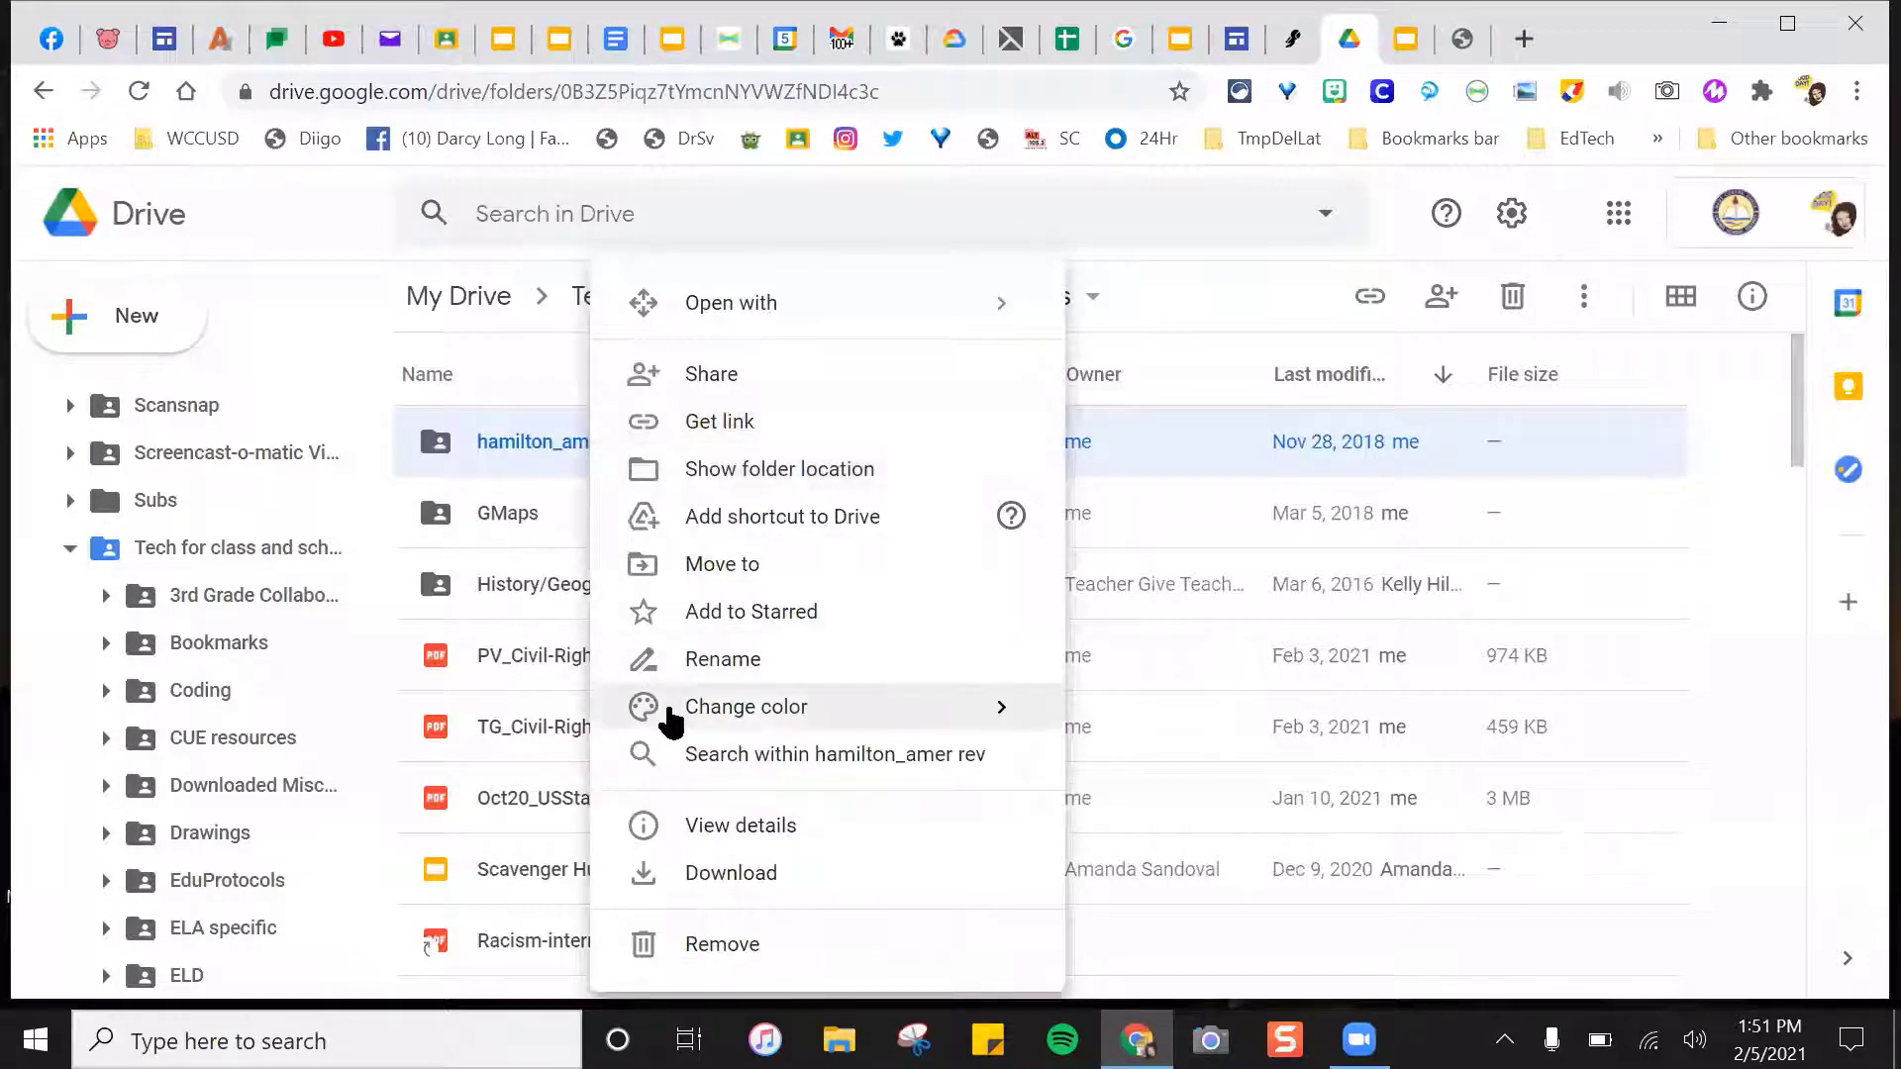
pyautogui.moveTo(677, 724)
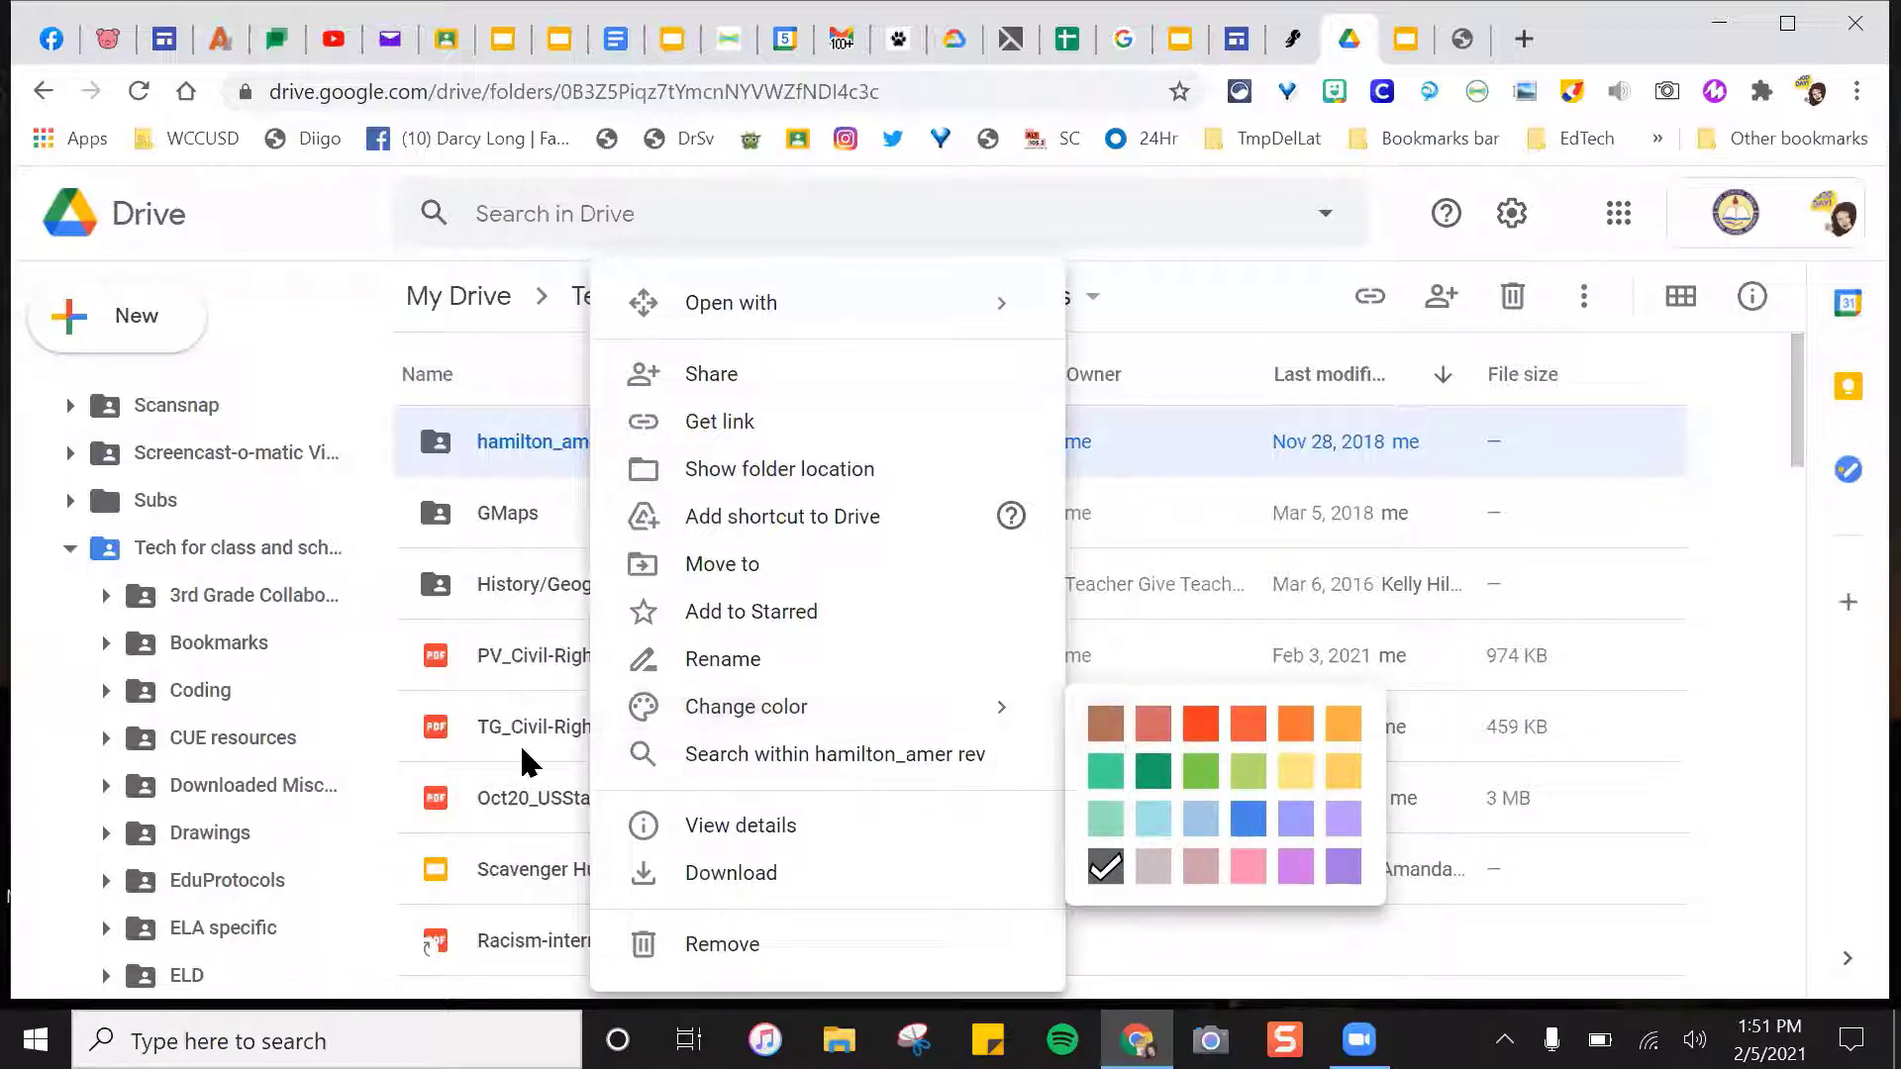
pyautogui.scroll(-3, 503, 686)
pyautogui.click(497, 638)
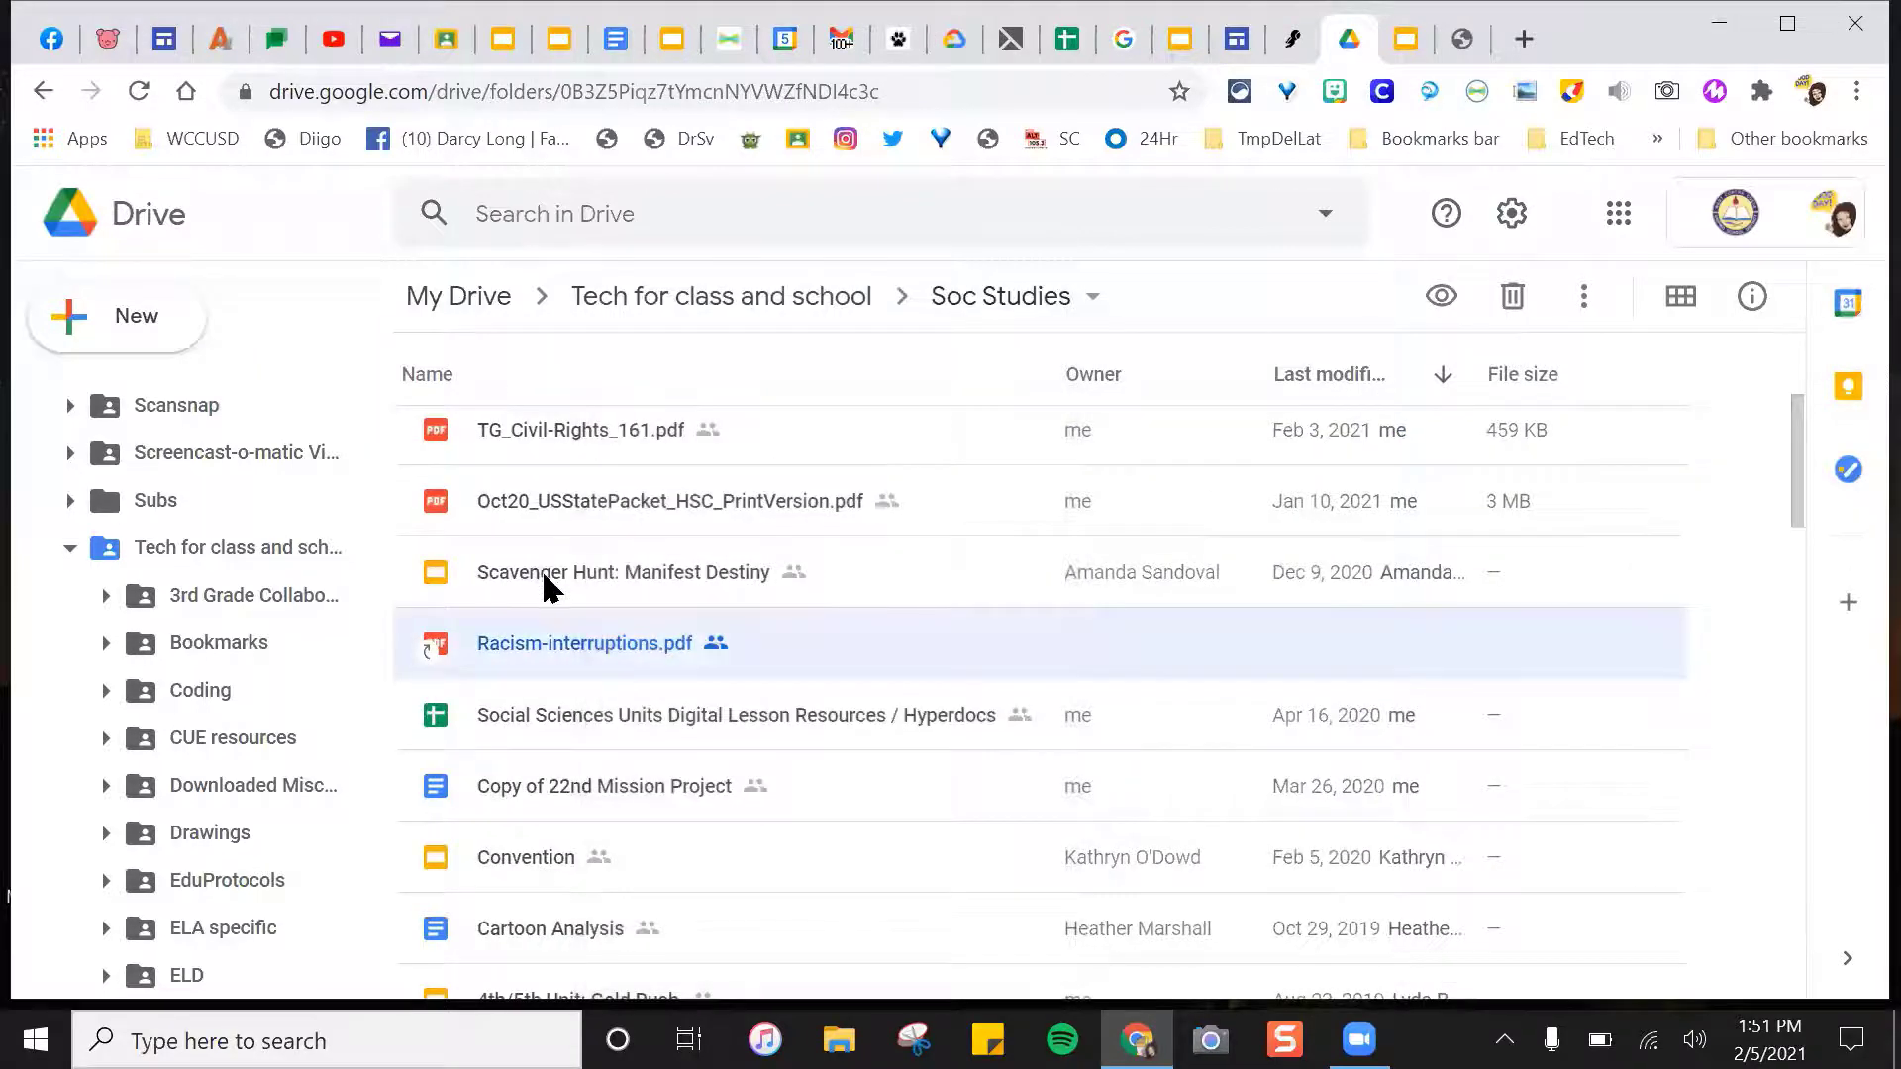
# View the details of the Scavenger Hunt: Manifest Destiny file down to its description section.
pyautogui.click(543, 582)
pyautogui.rightClick(544, 582)
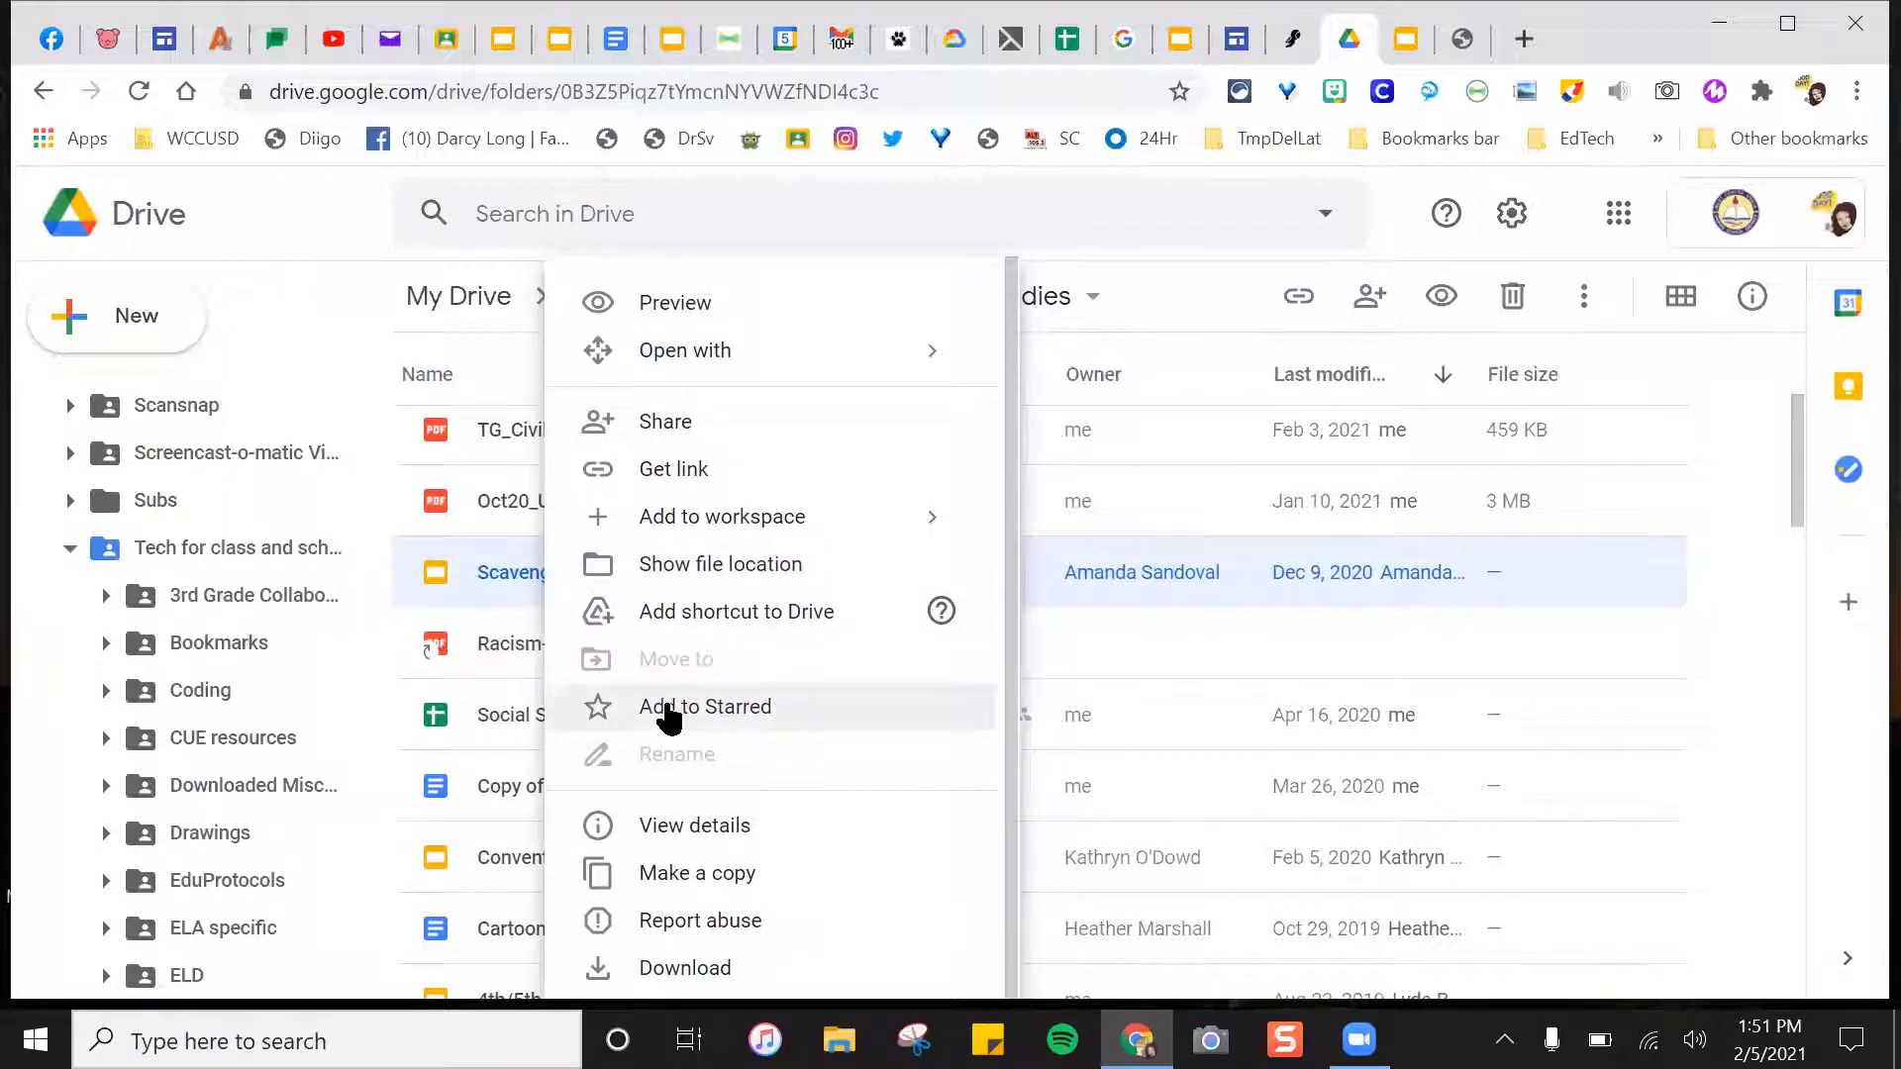
pyautogui.click(523, 586)
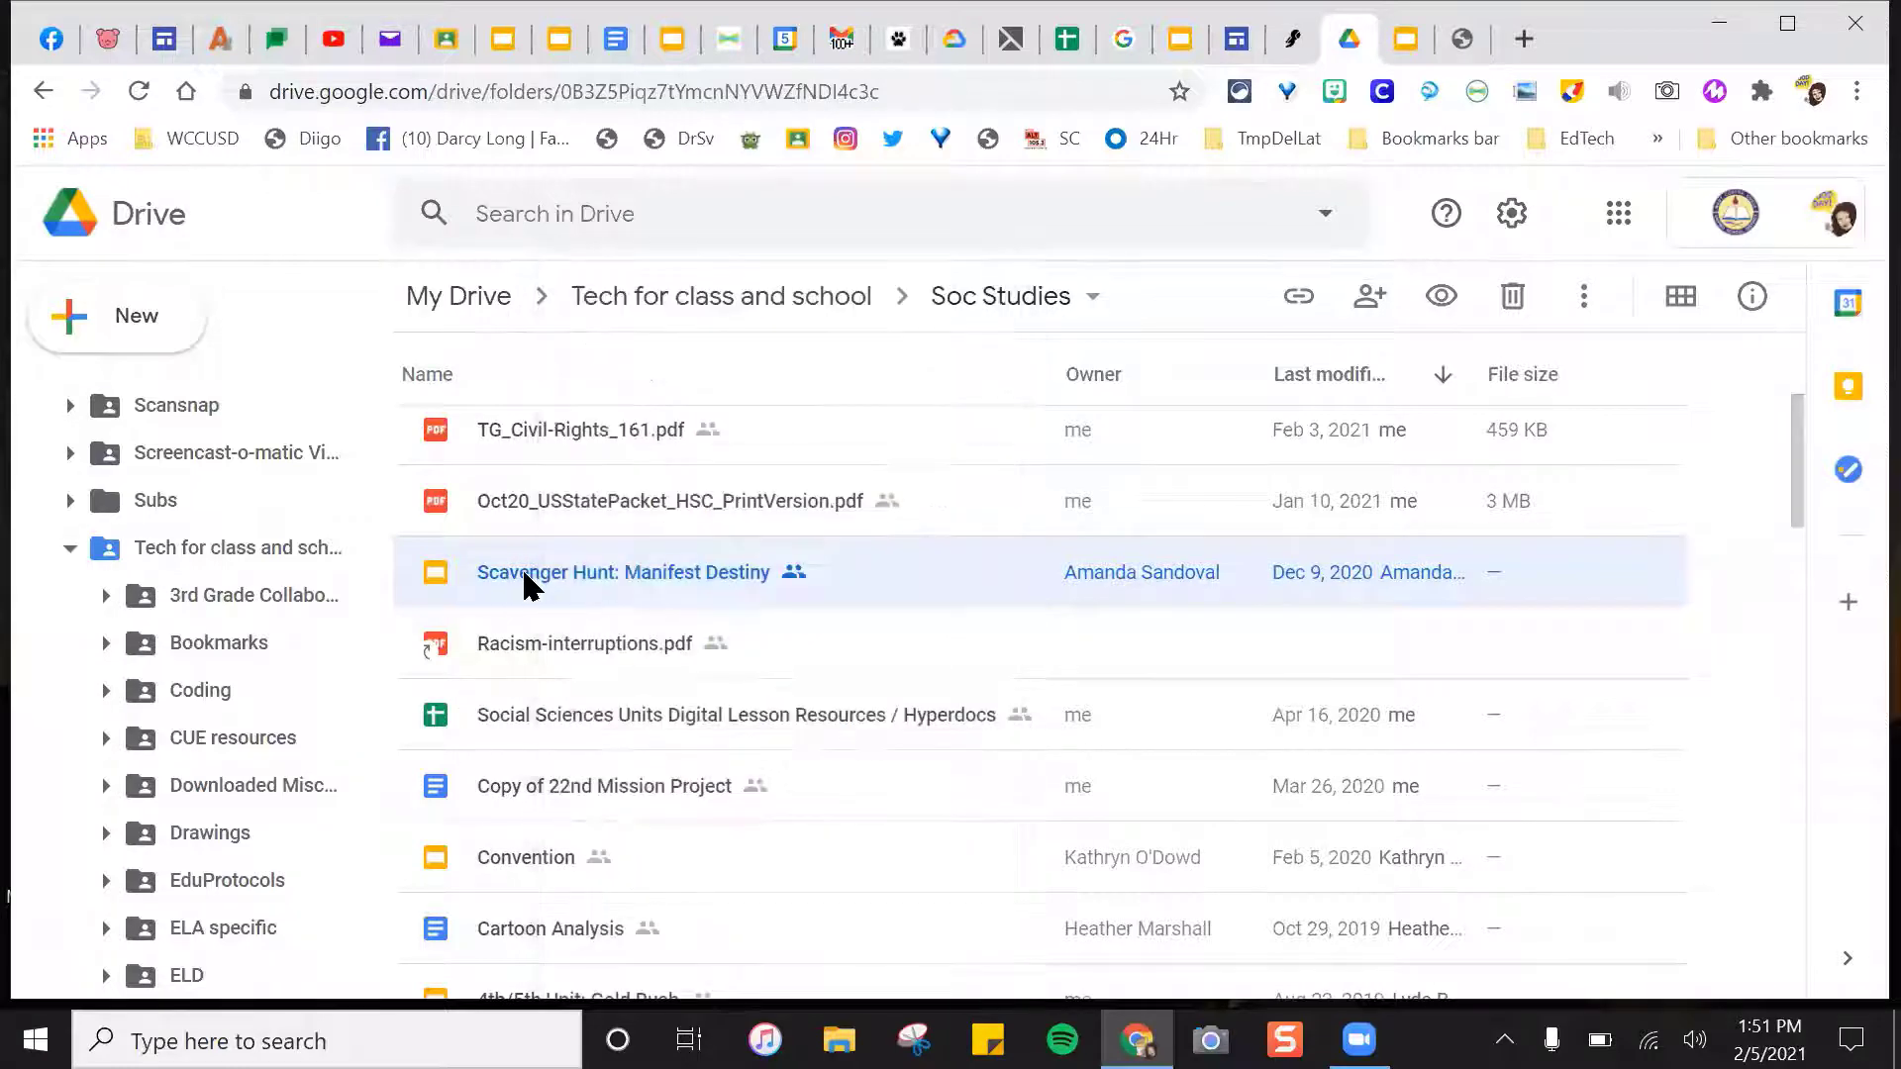
pyautogui.rightClick(523, 586)
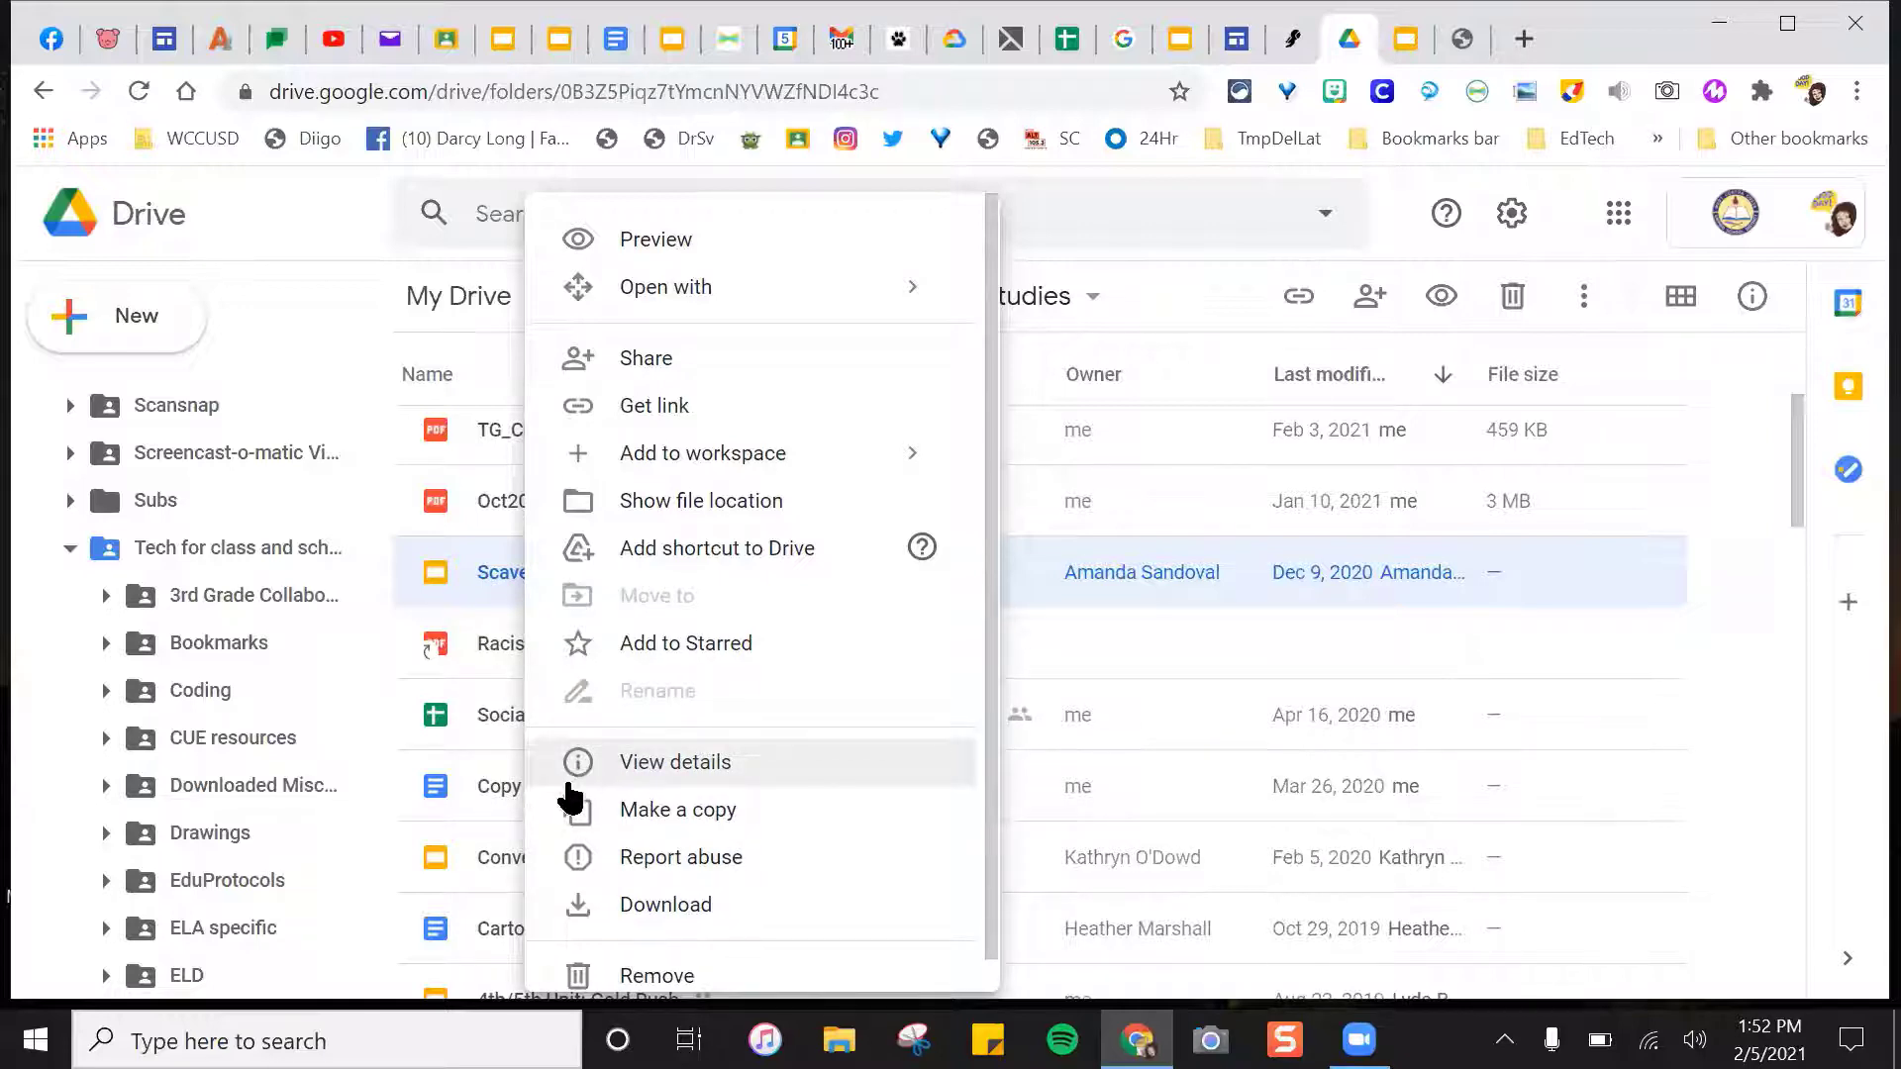
pyautogui.click(697, 764)
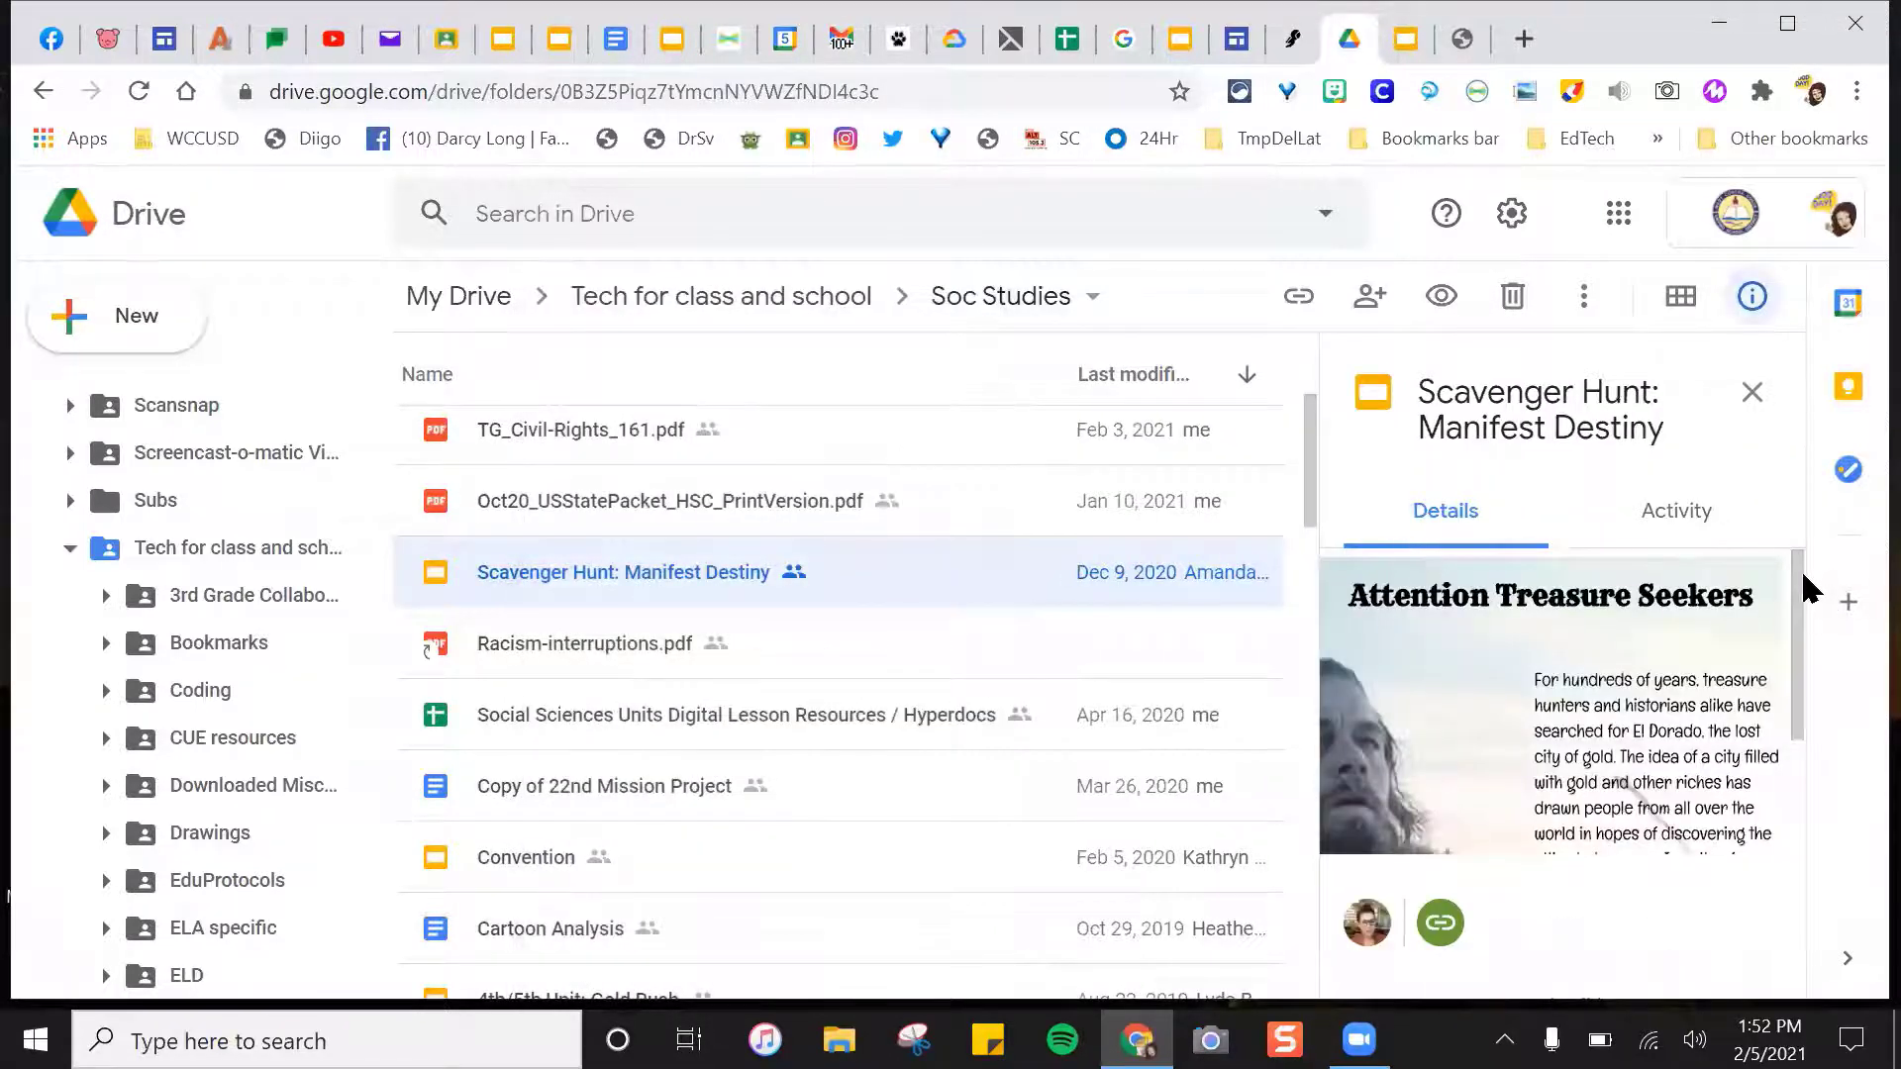
pyautogui.moveTo(1802, 590); pyautogui.dragTo(1748, 891)
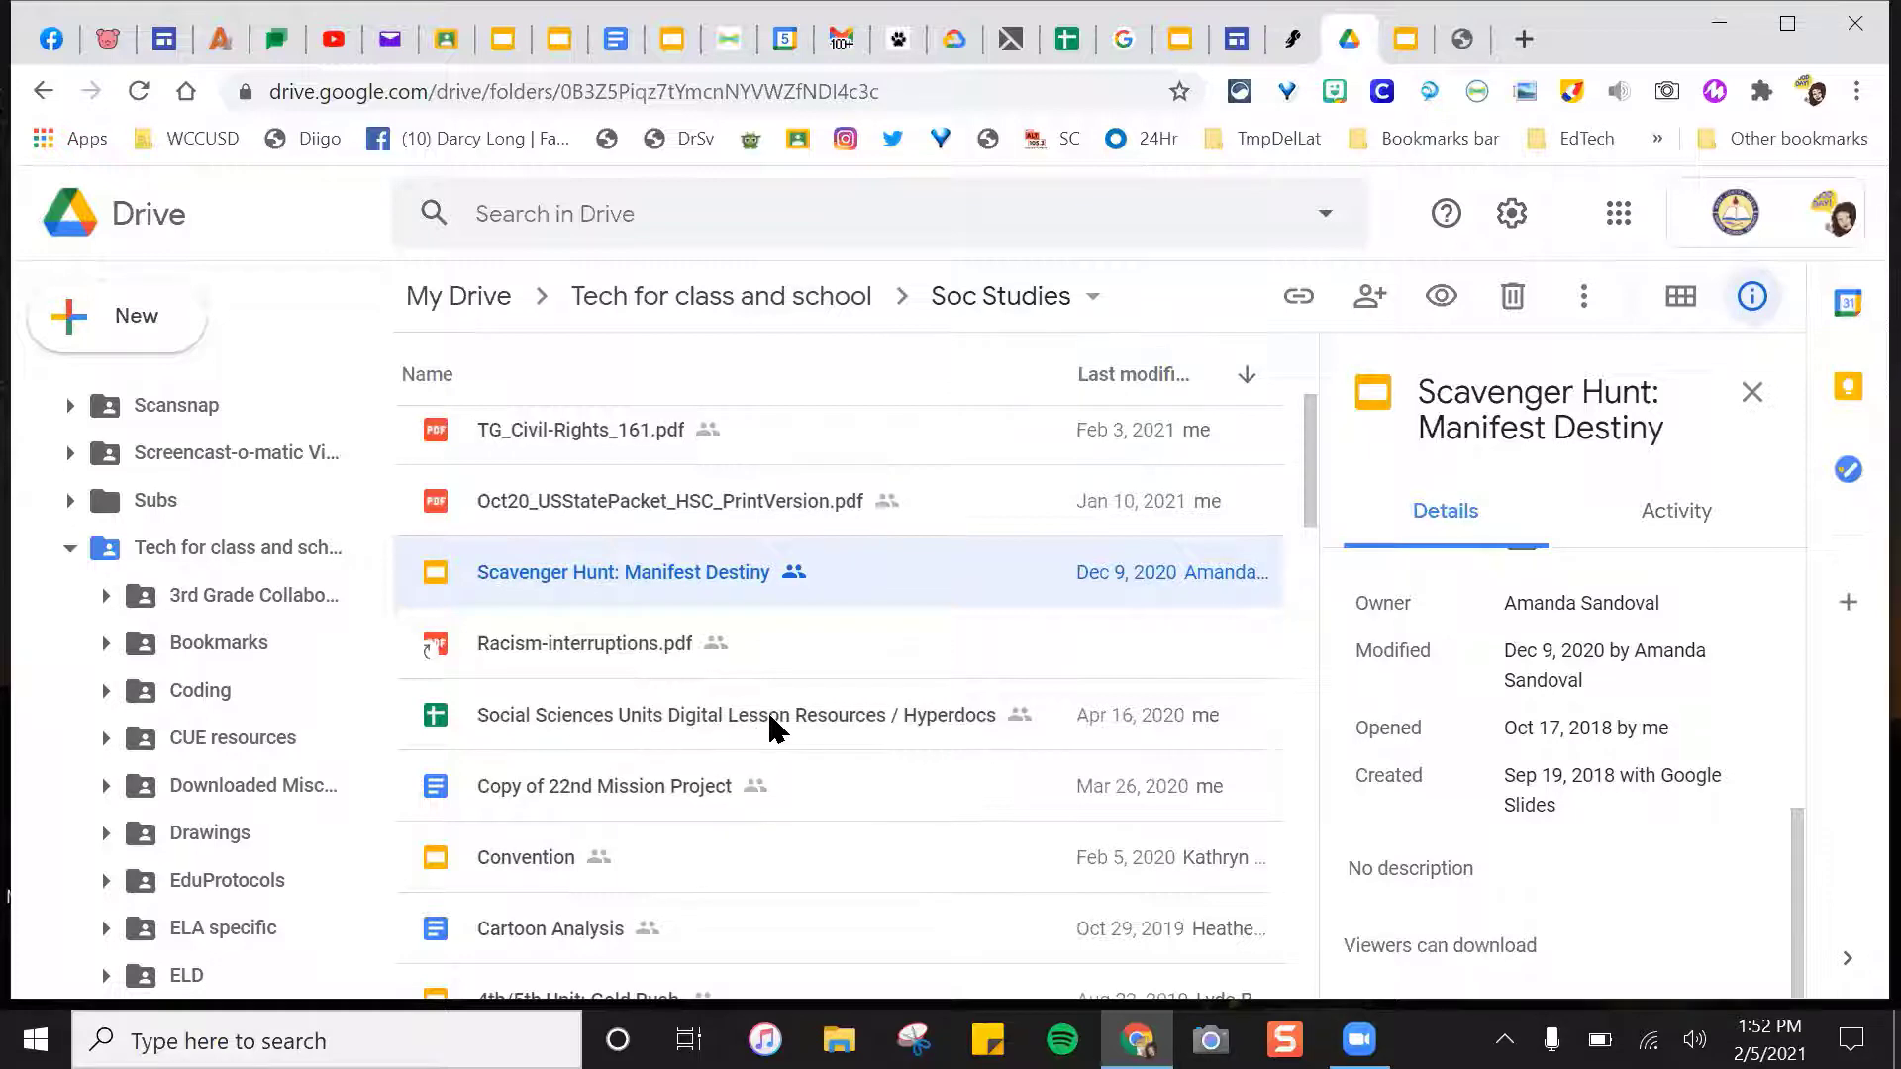
# Add the description "#4th" to the Copy of 22nd Mission Project file and close its details.
pyautogui.scroll(-3, 782, 683)
pyautogui.scroll(2, 743, 664)
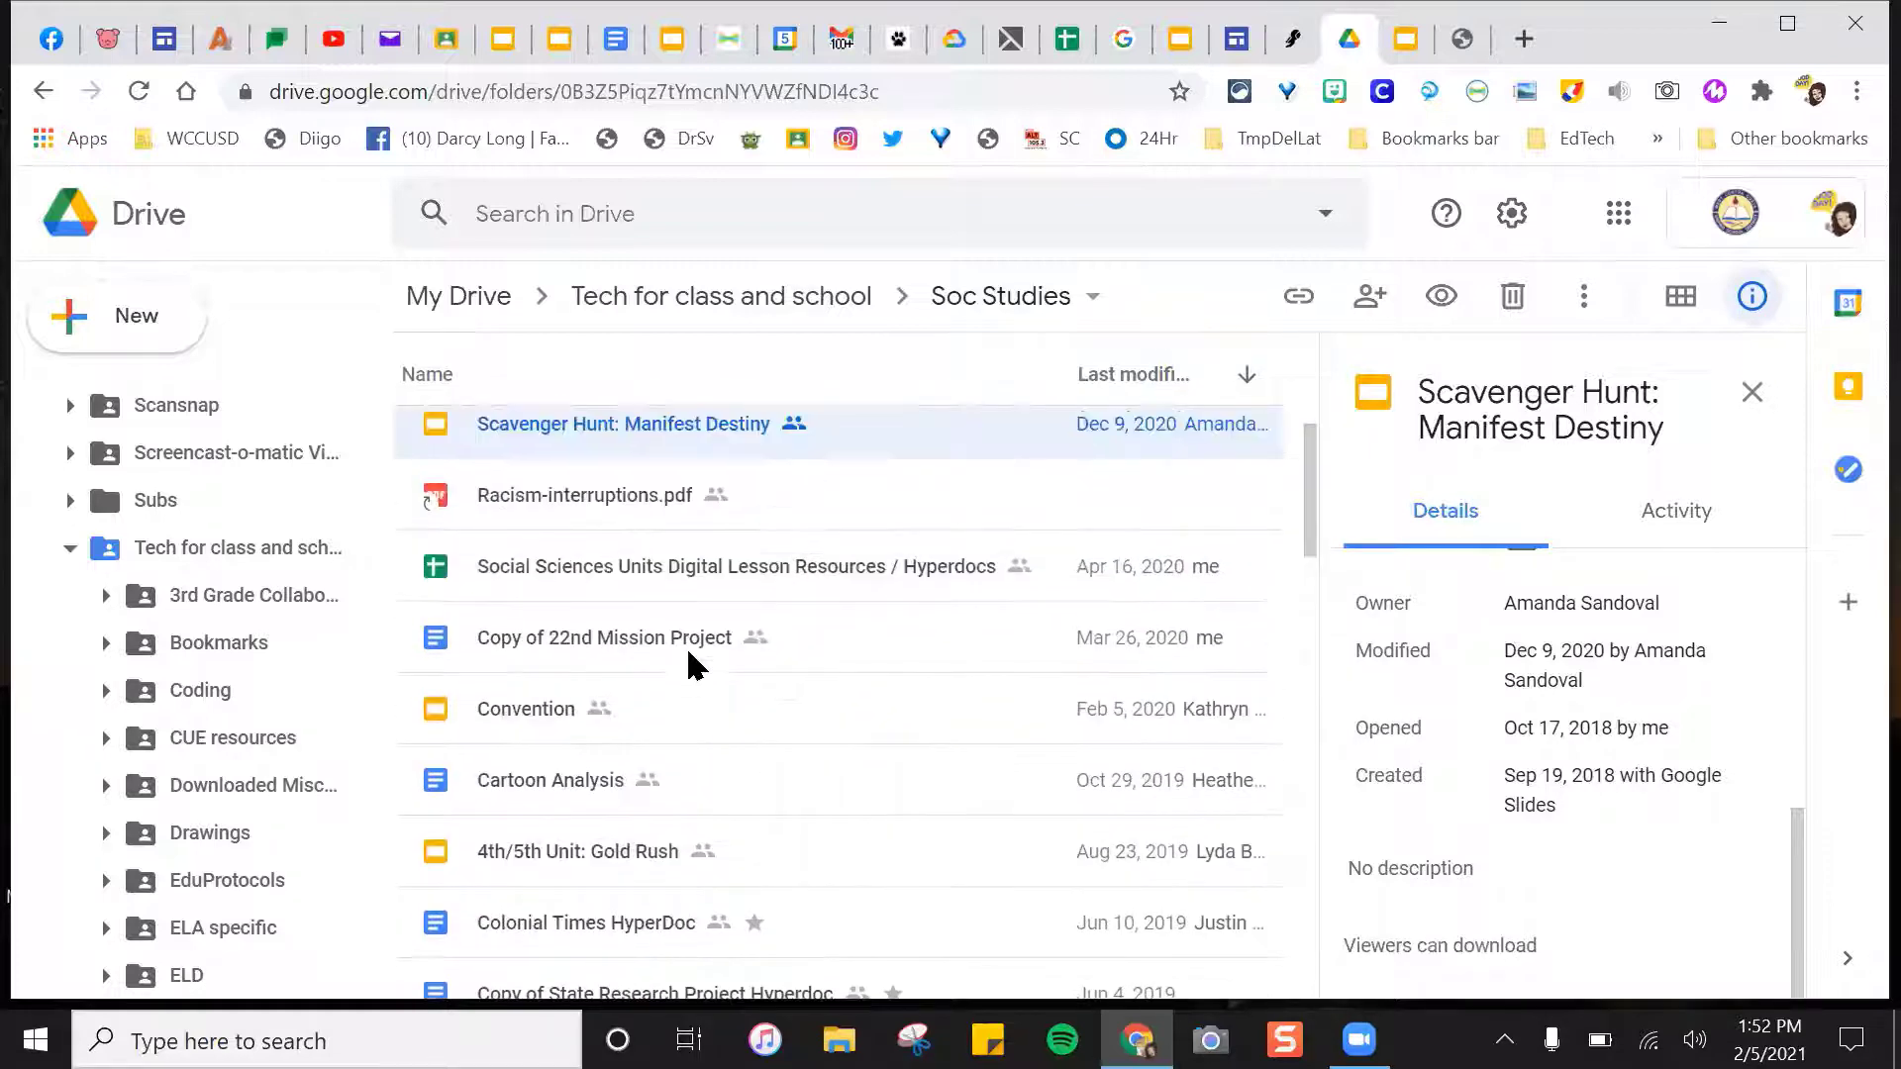
pyautogui.click(689, 641)
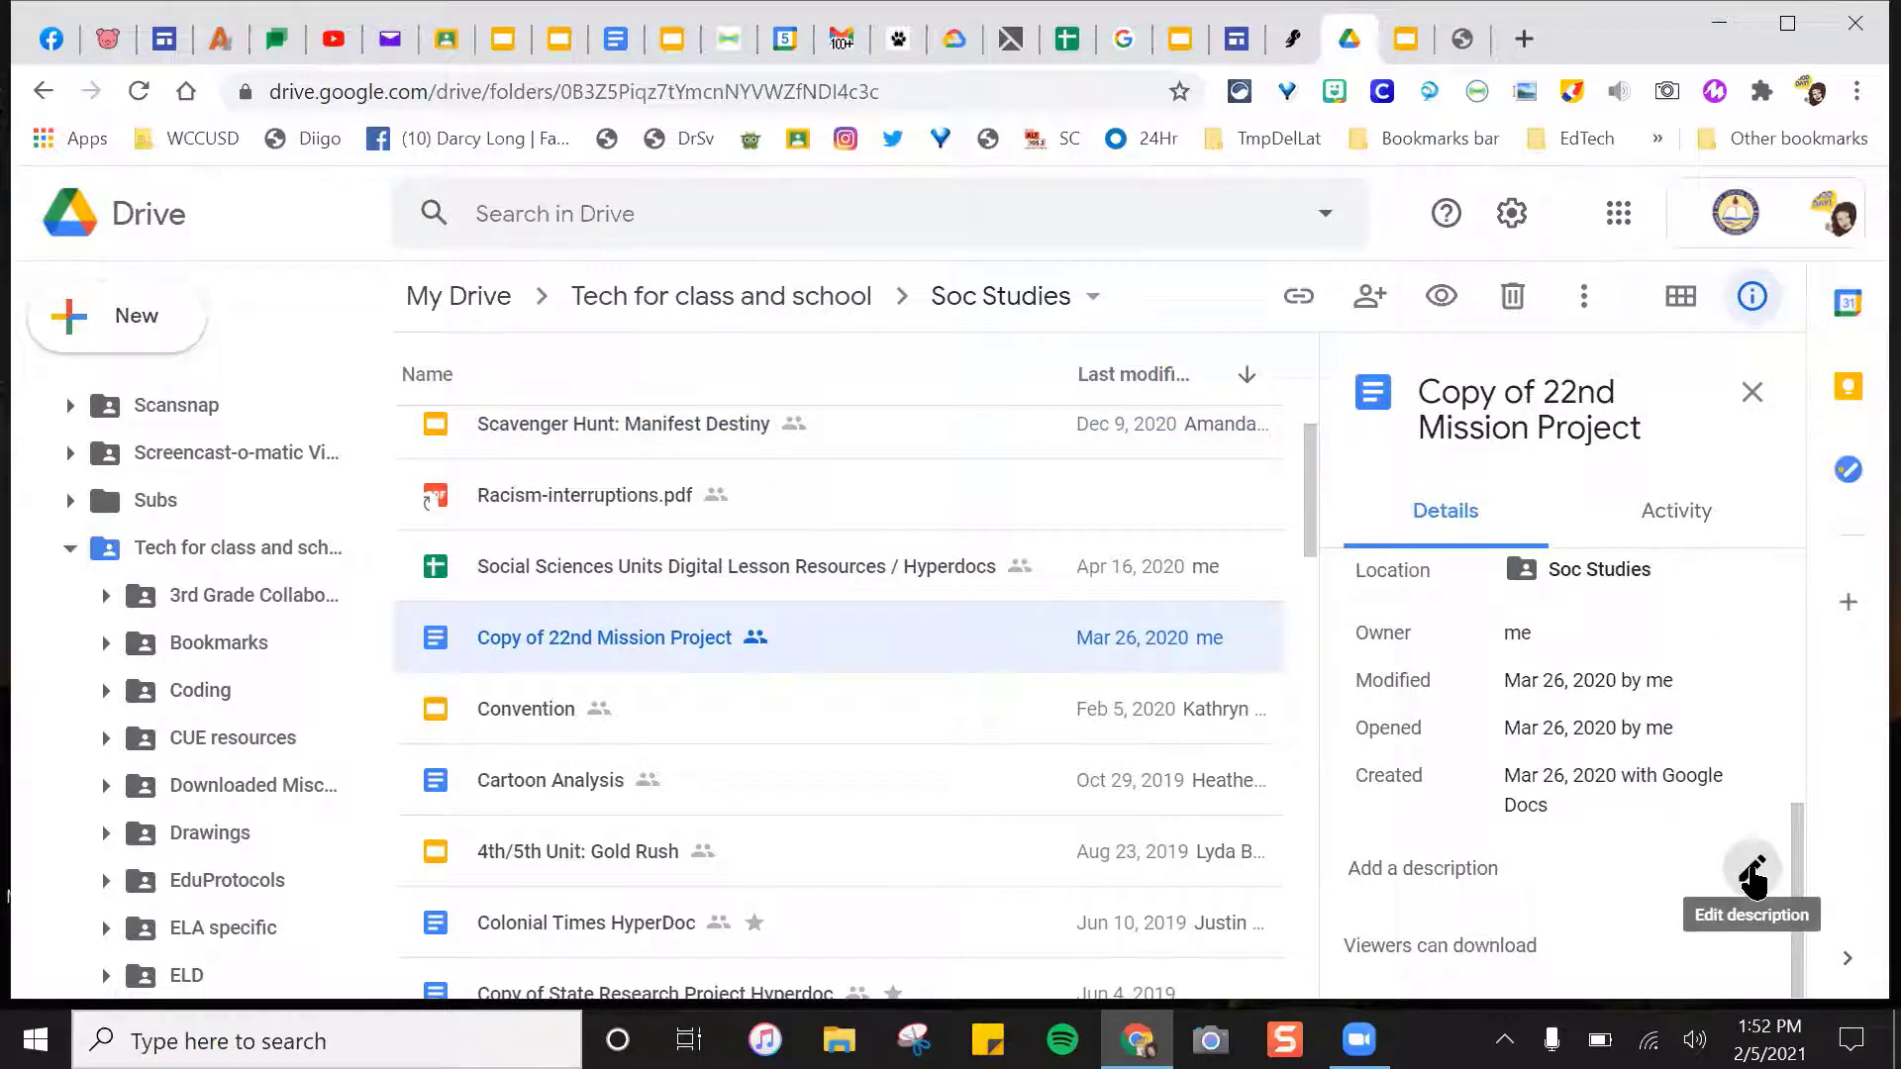
pyautogui.click(1754, 872)
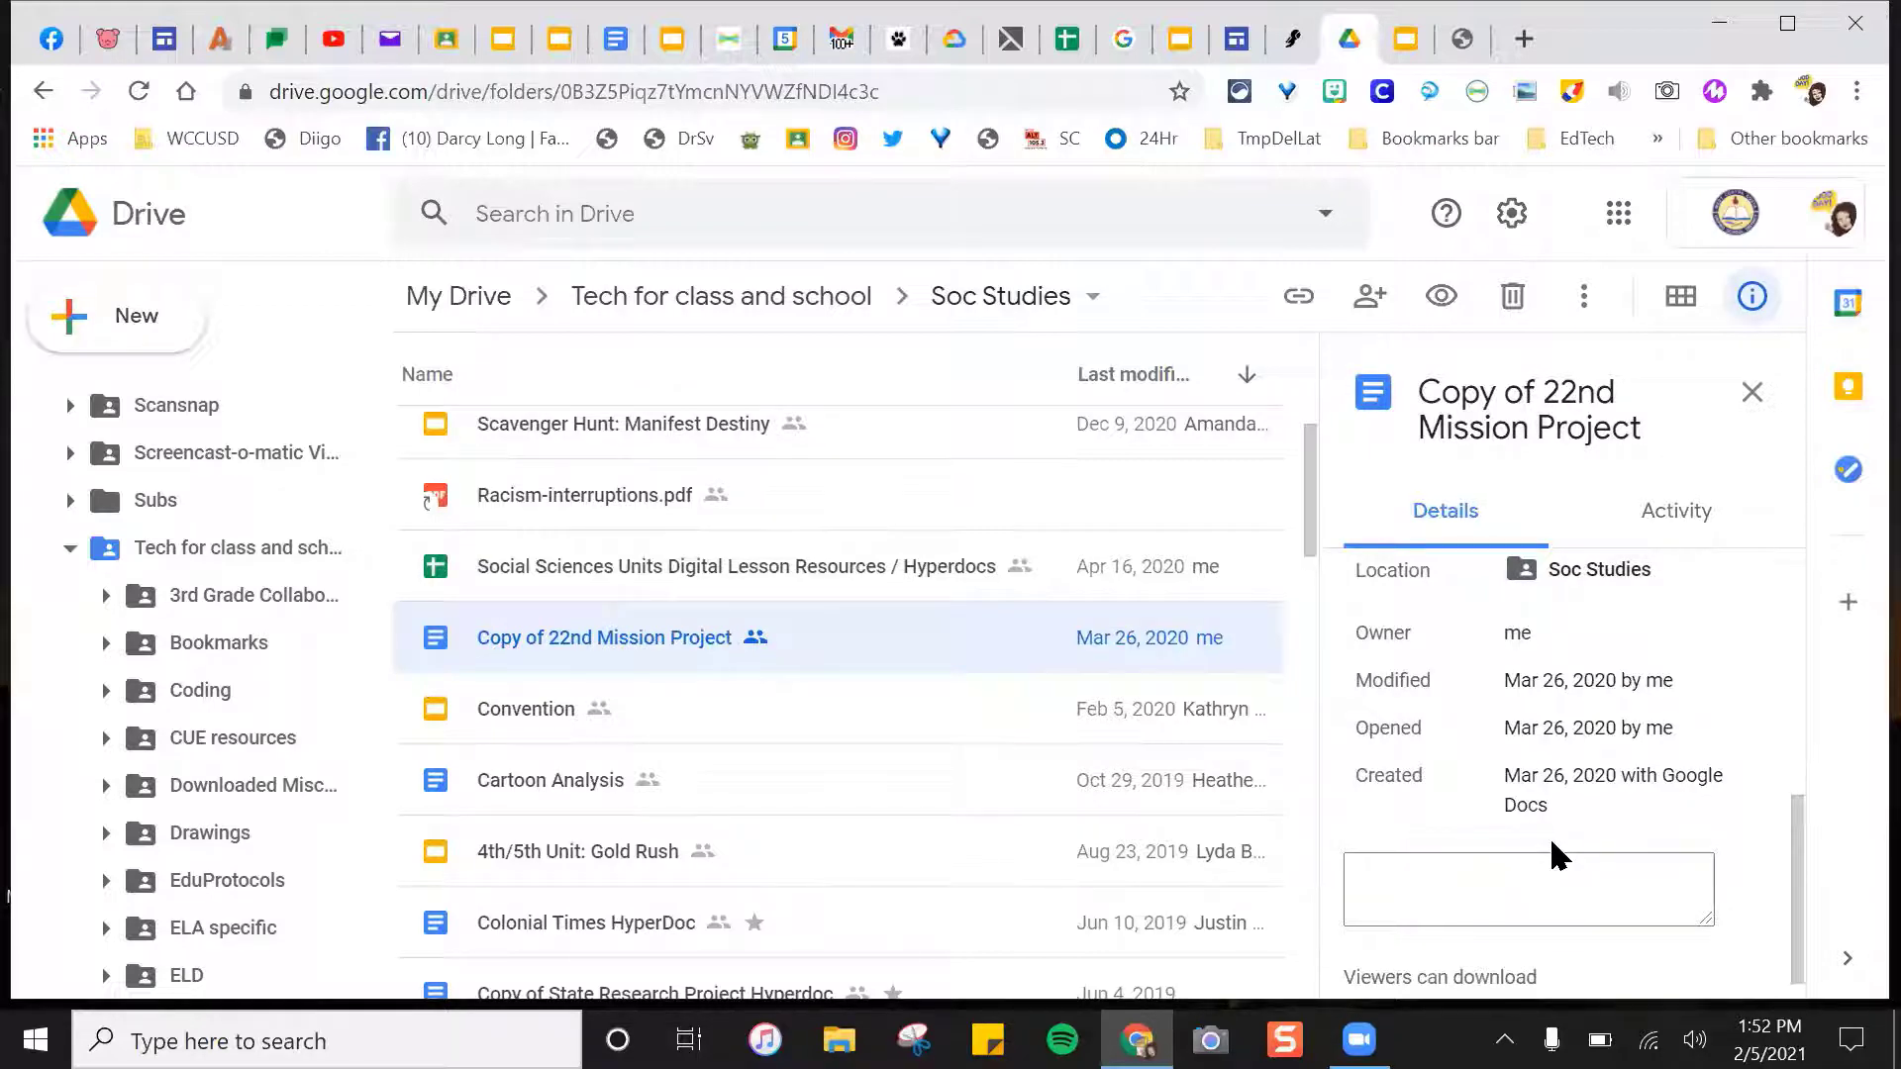
pyautogui.write('#4th')
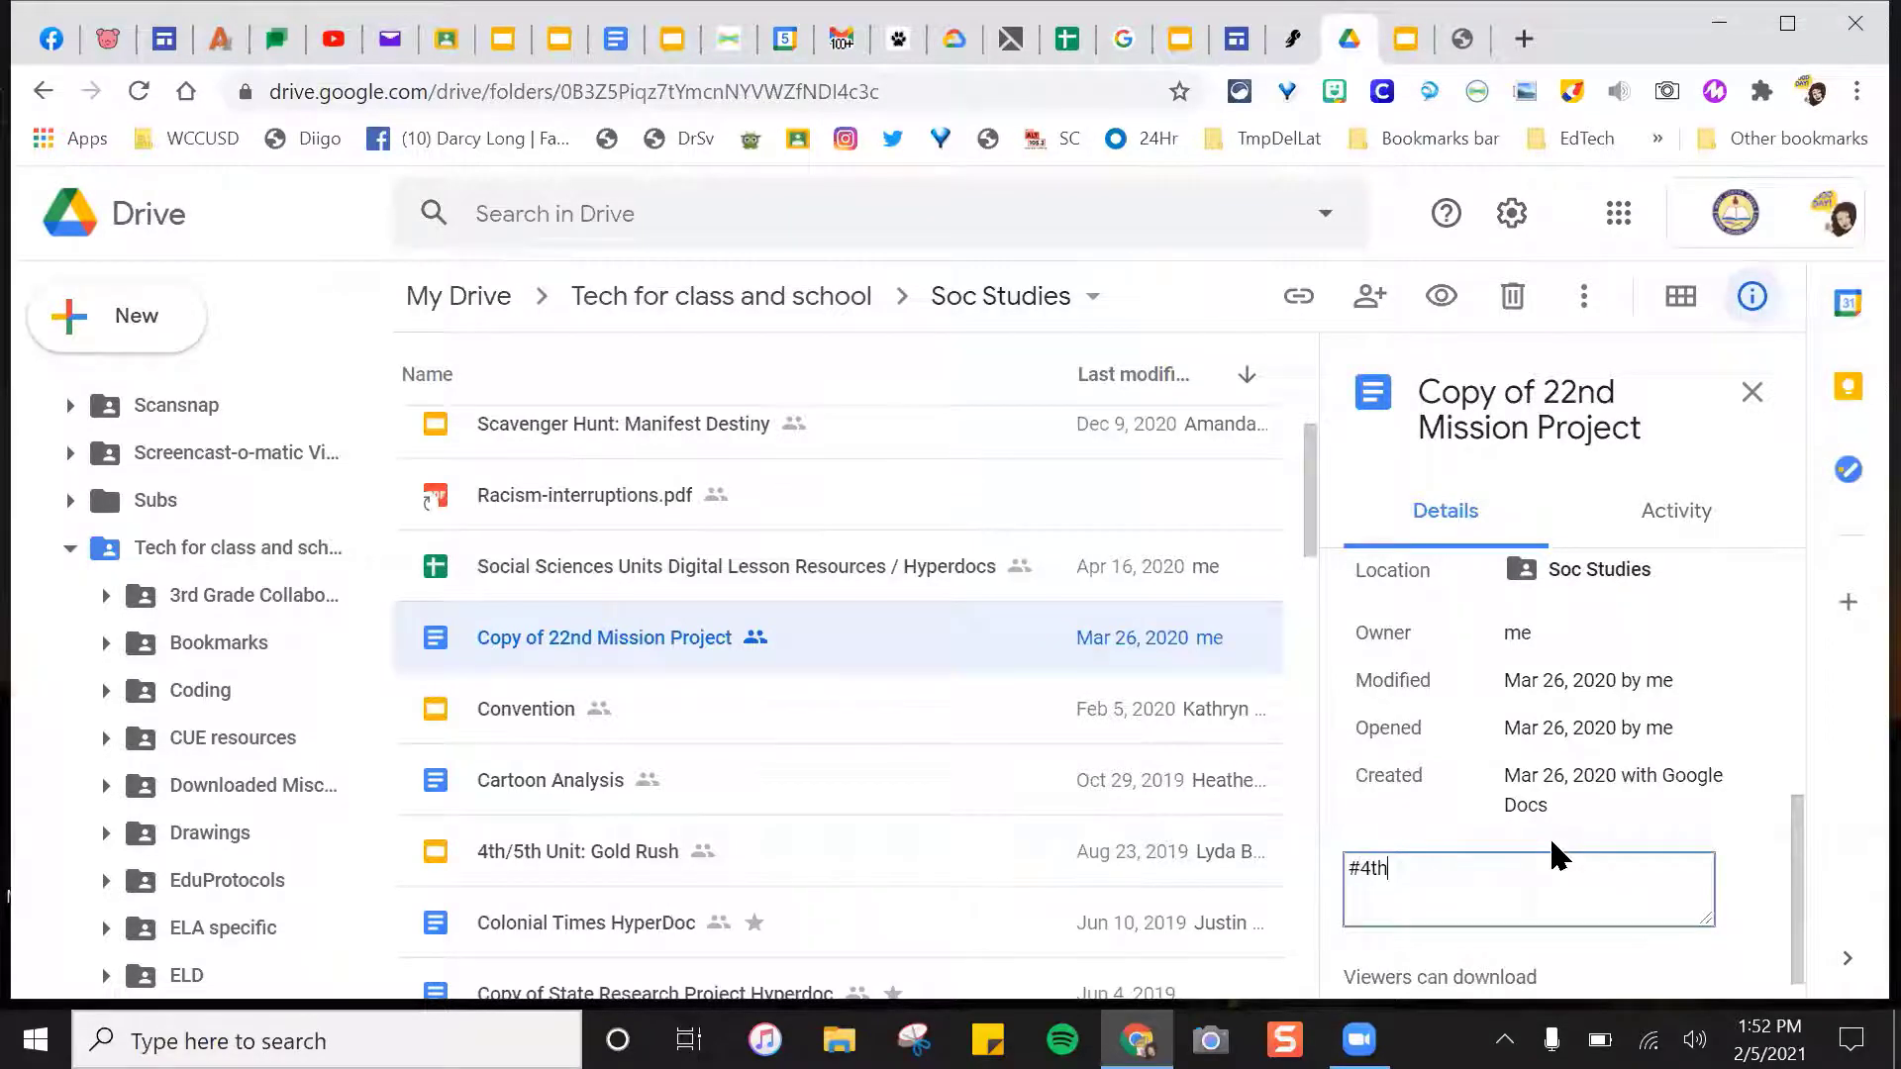
pyautogui.write('grade')
pyautogui.press('BackSpace')
pyautogui.press('BackSpace')
pyautogui.press('BackSpace')
pyautogui.press('BackSpace')
pyautogui.press('BackSpace')
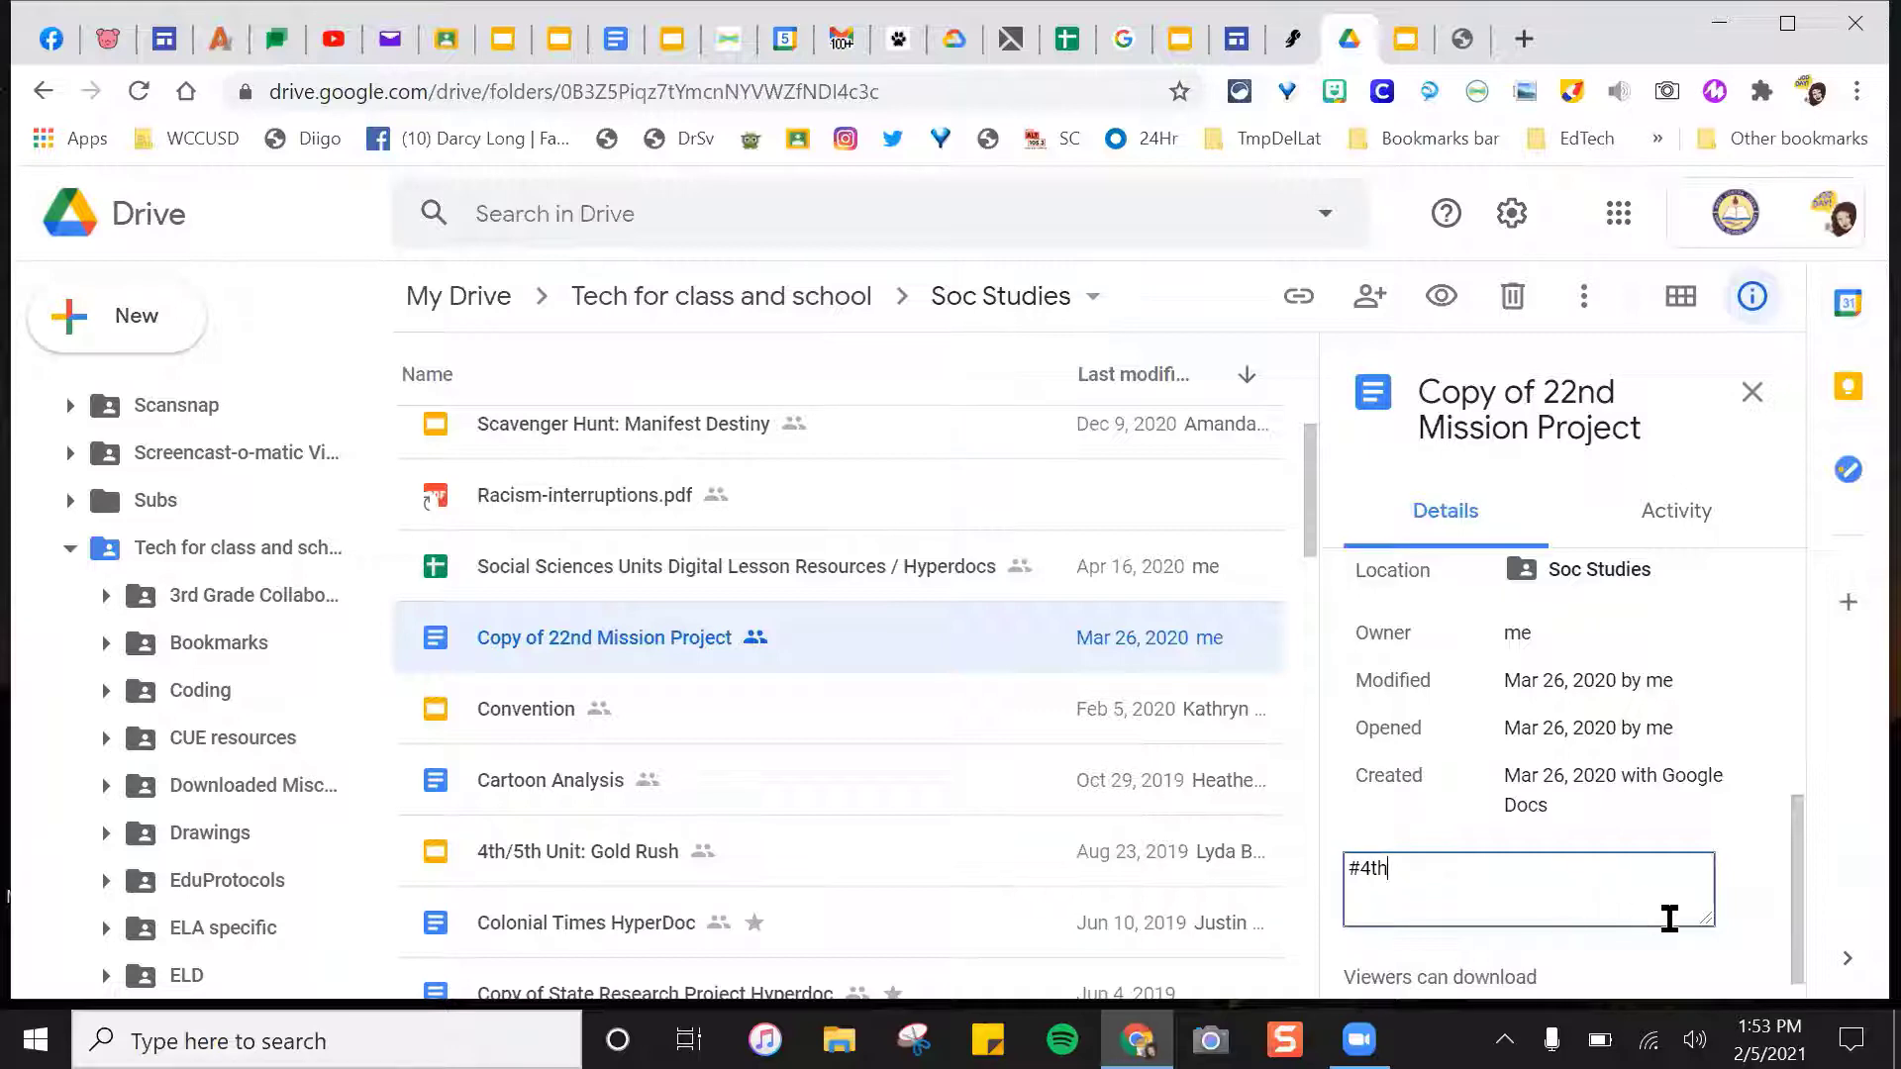
pyautogui.click(1742, 892)
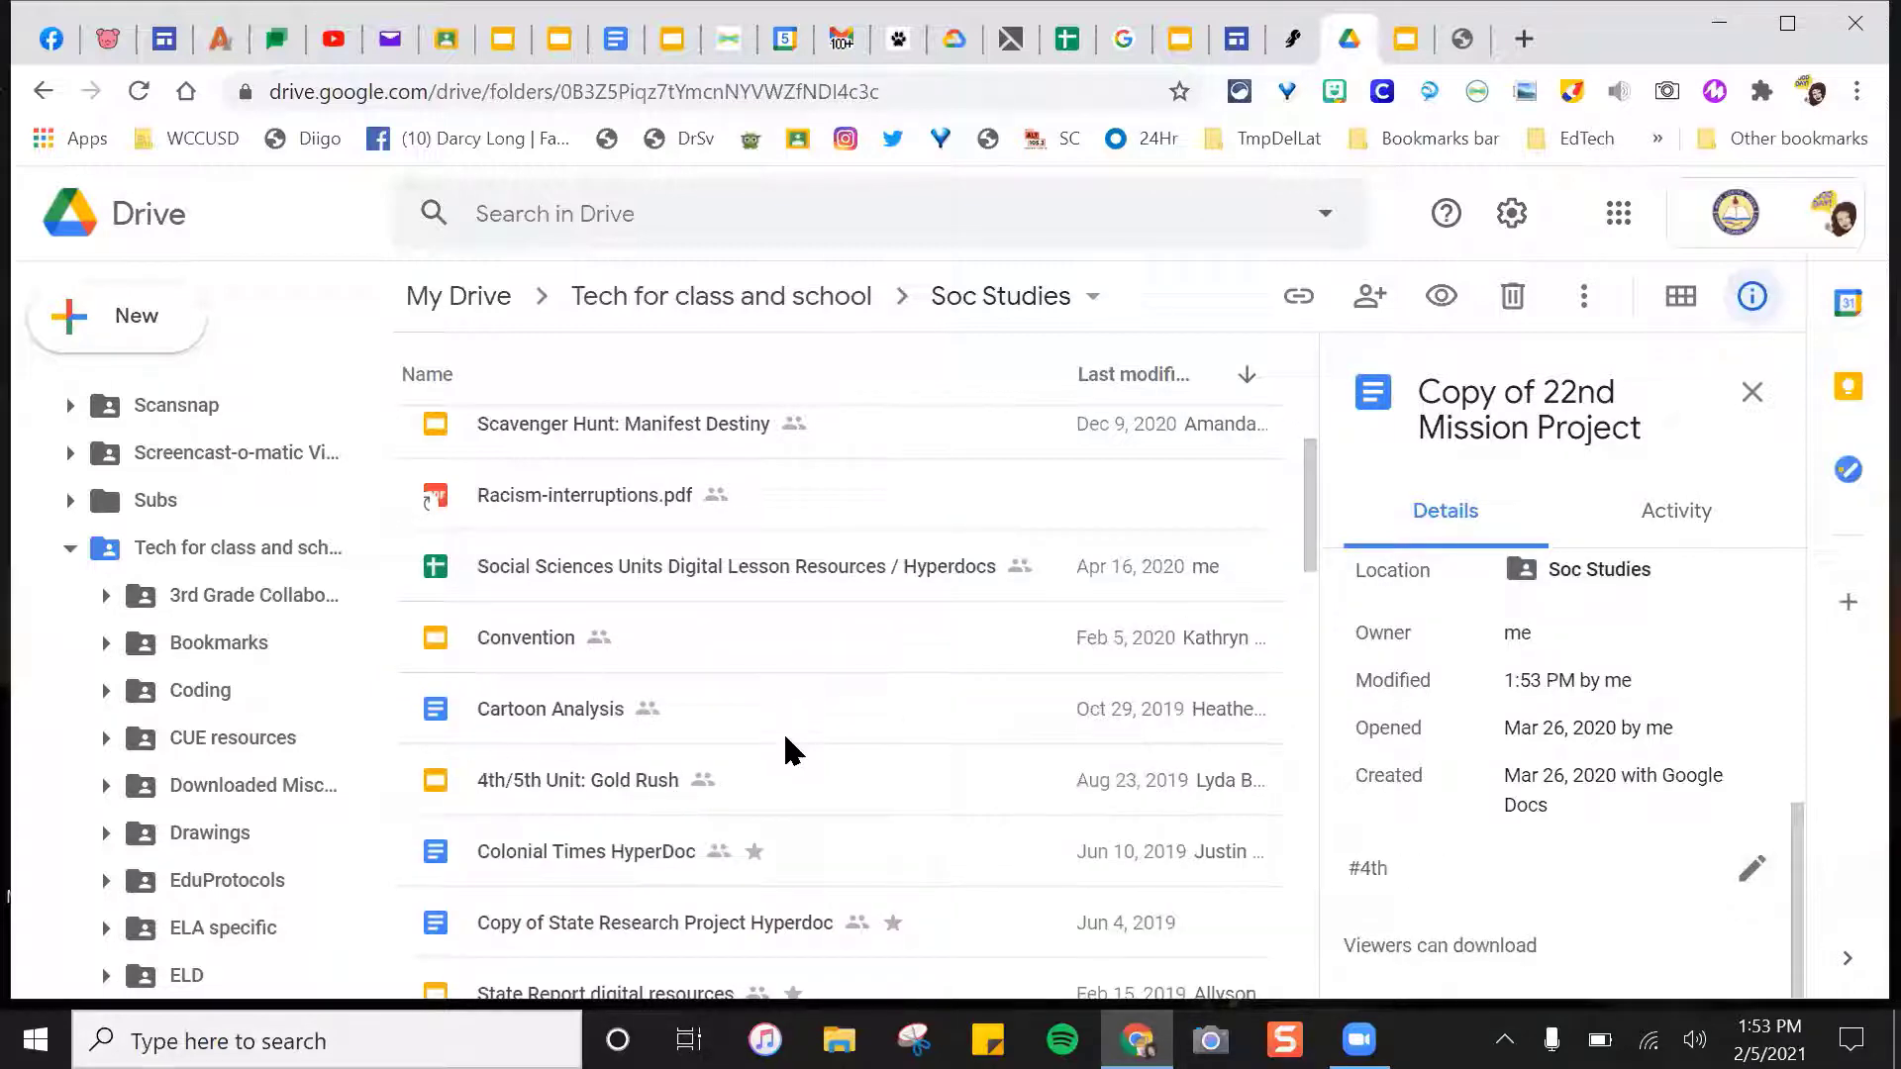
pyautogui.click(1748, 397)
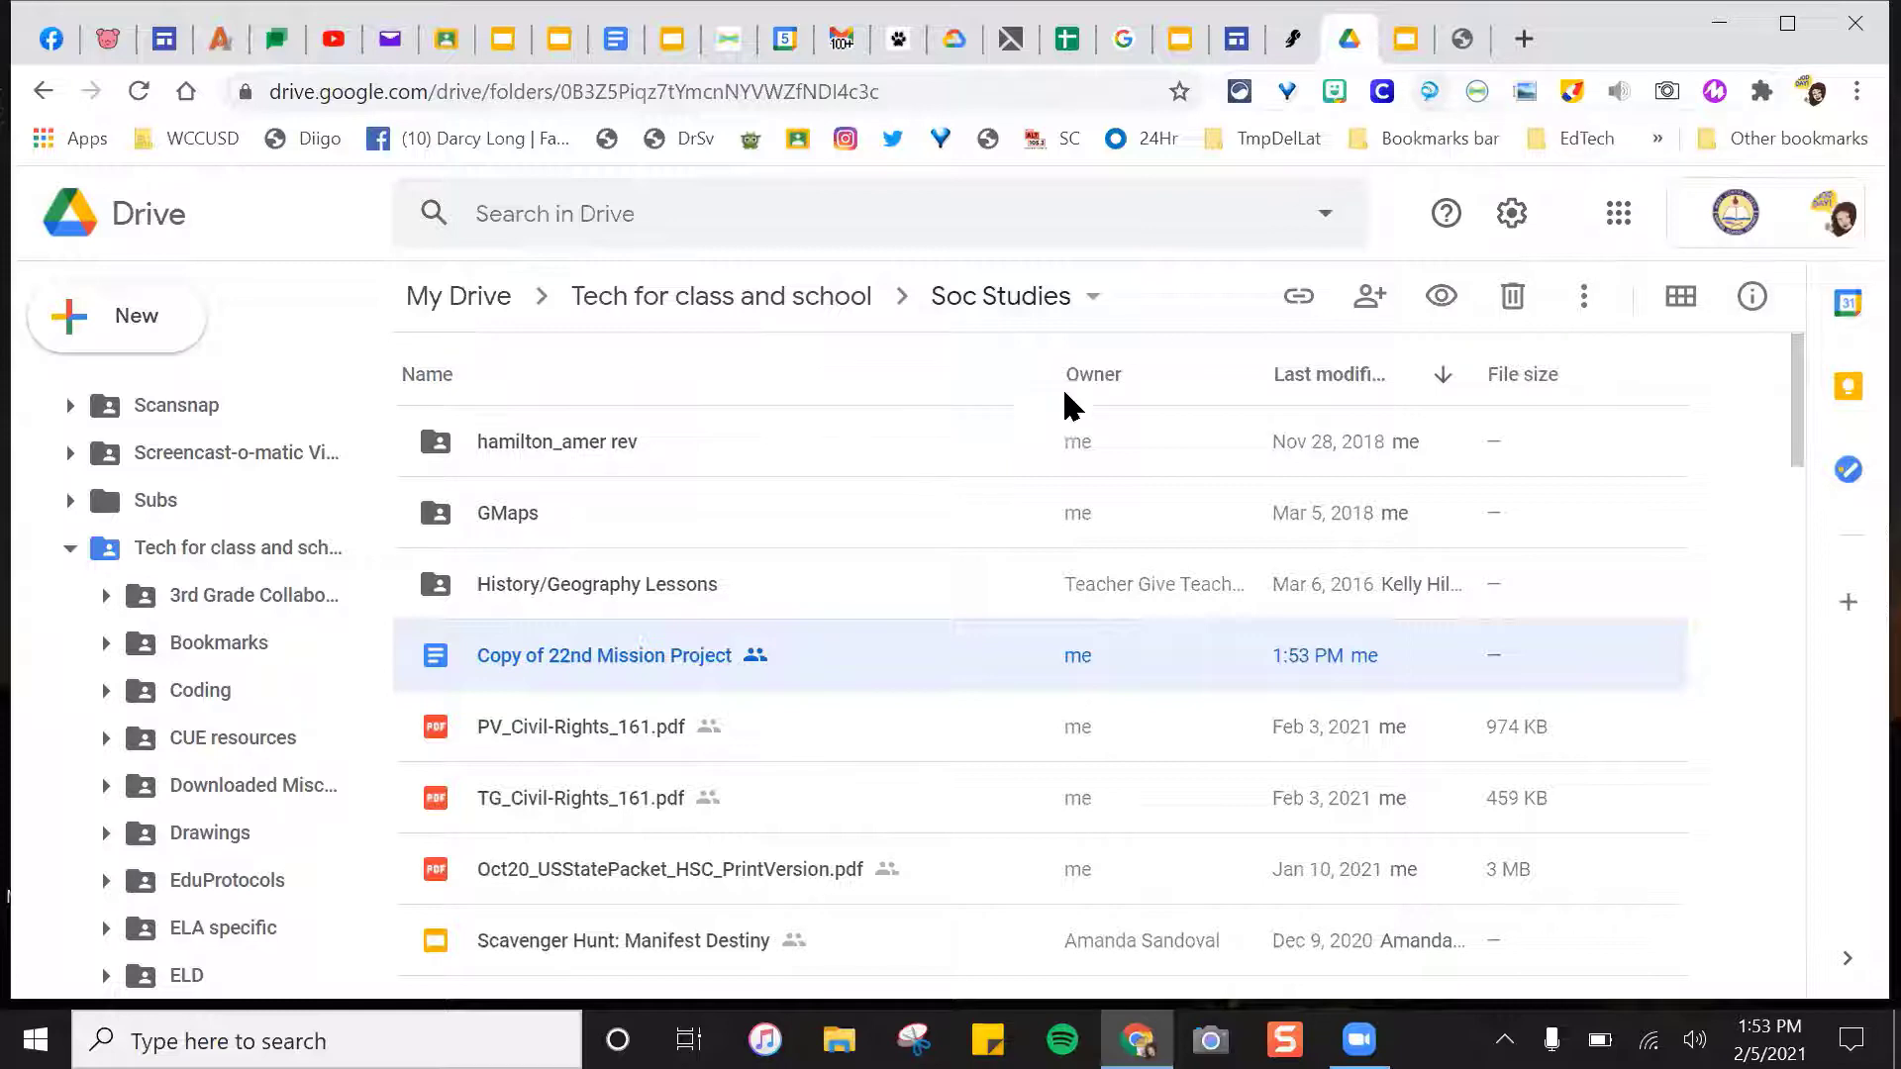
# Collapse the Tech for class and school subfolders and switch to the Classified Champions of Google presentation in Google Slides to browse past slide 84.
pyautogui.click(69, 547)
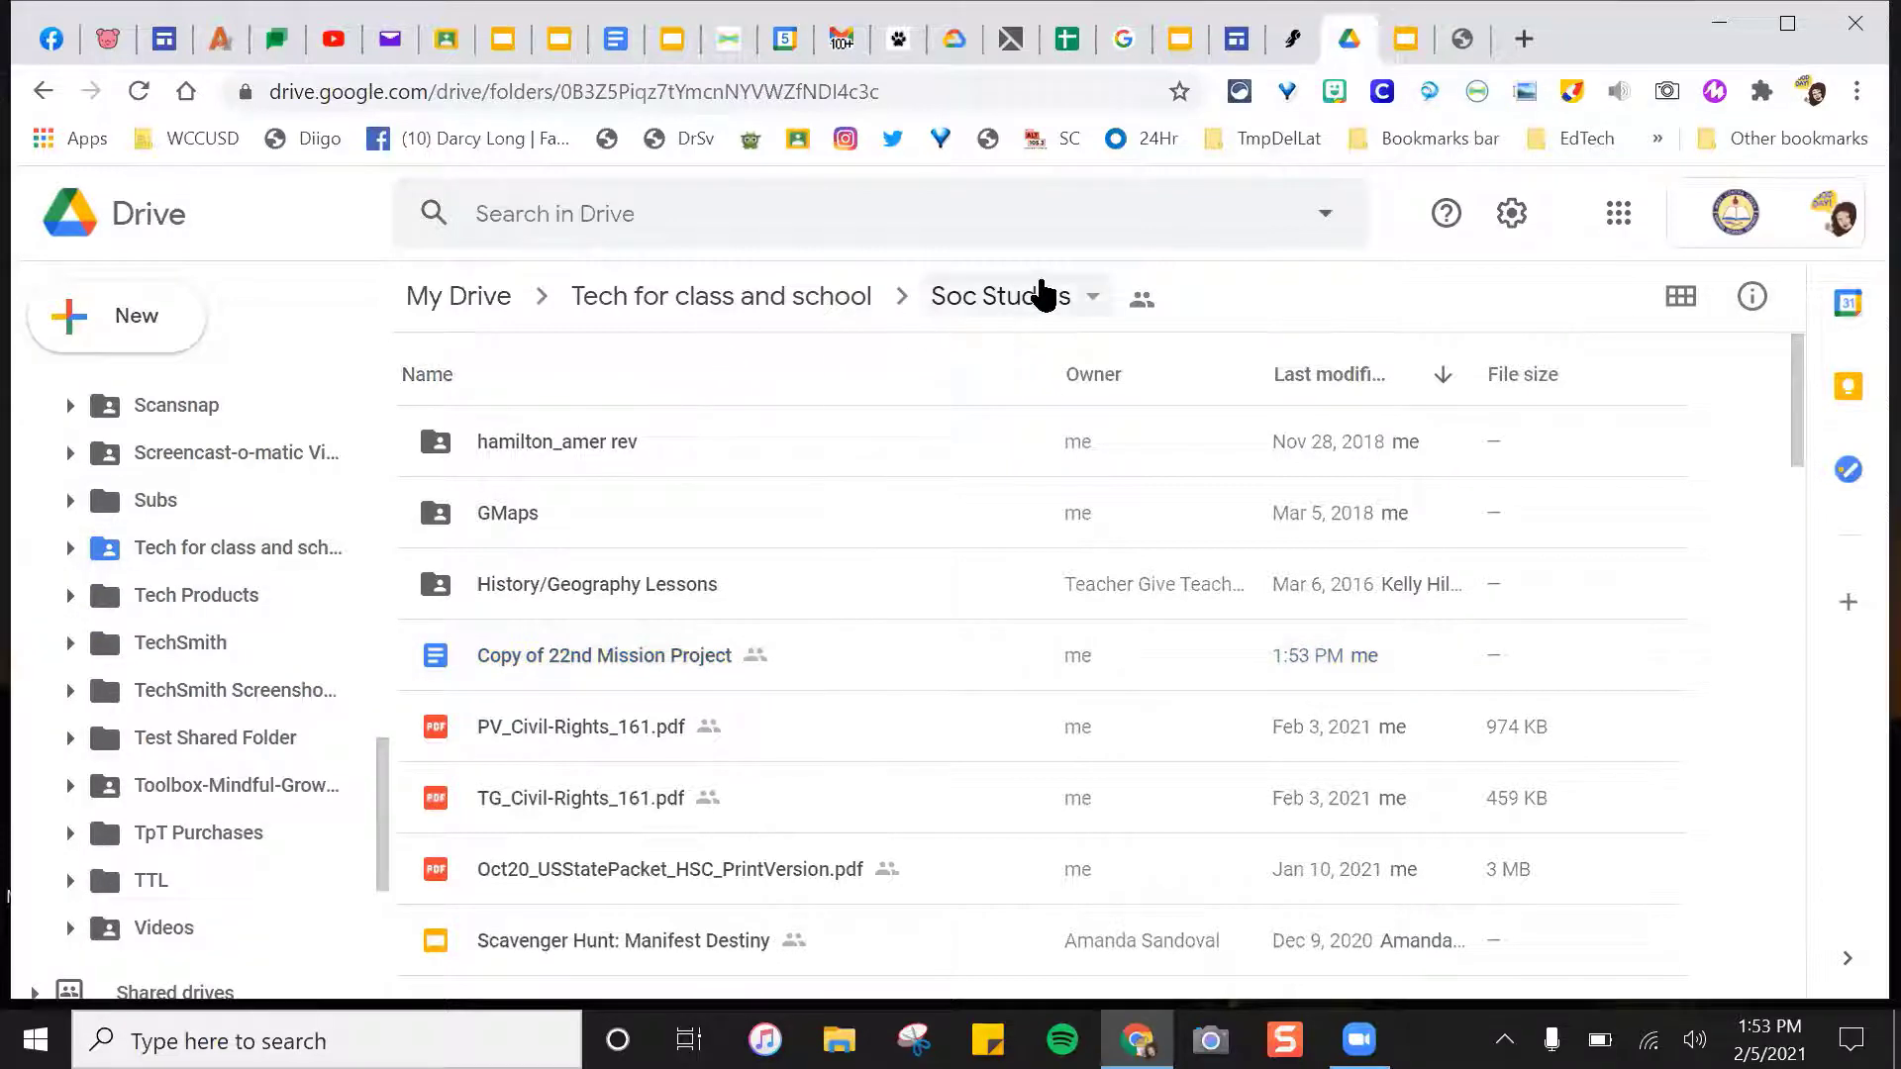
pyautogui.click(1402, 47)
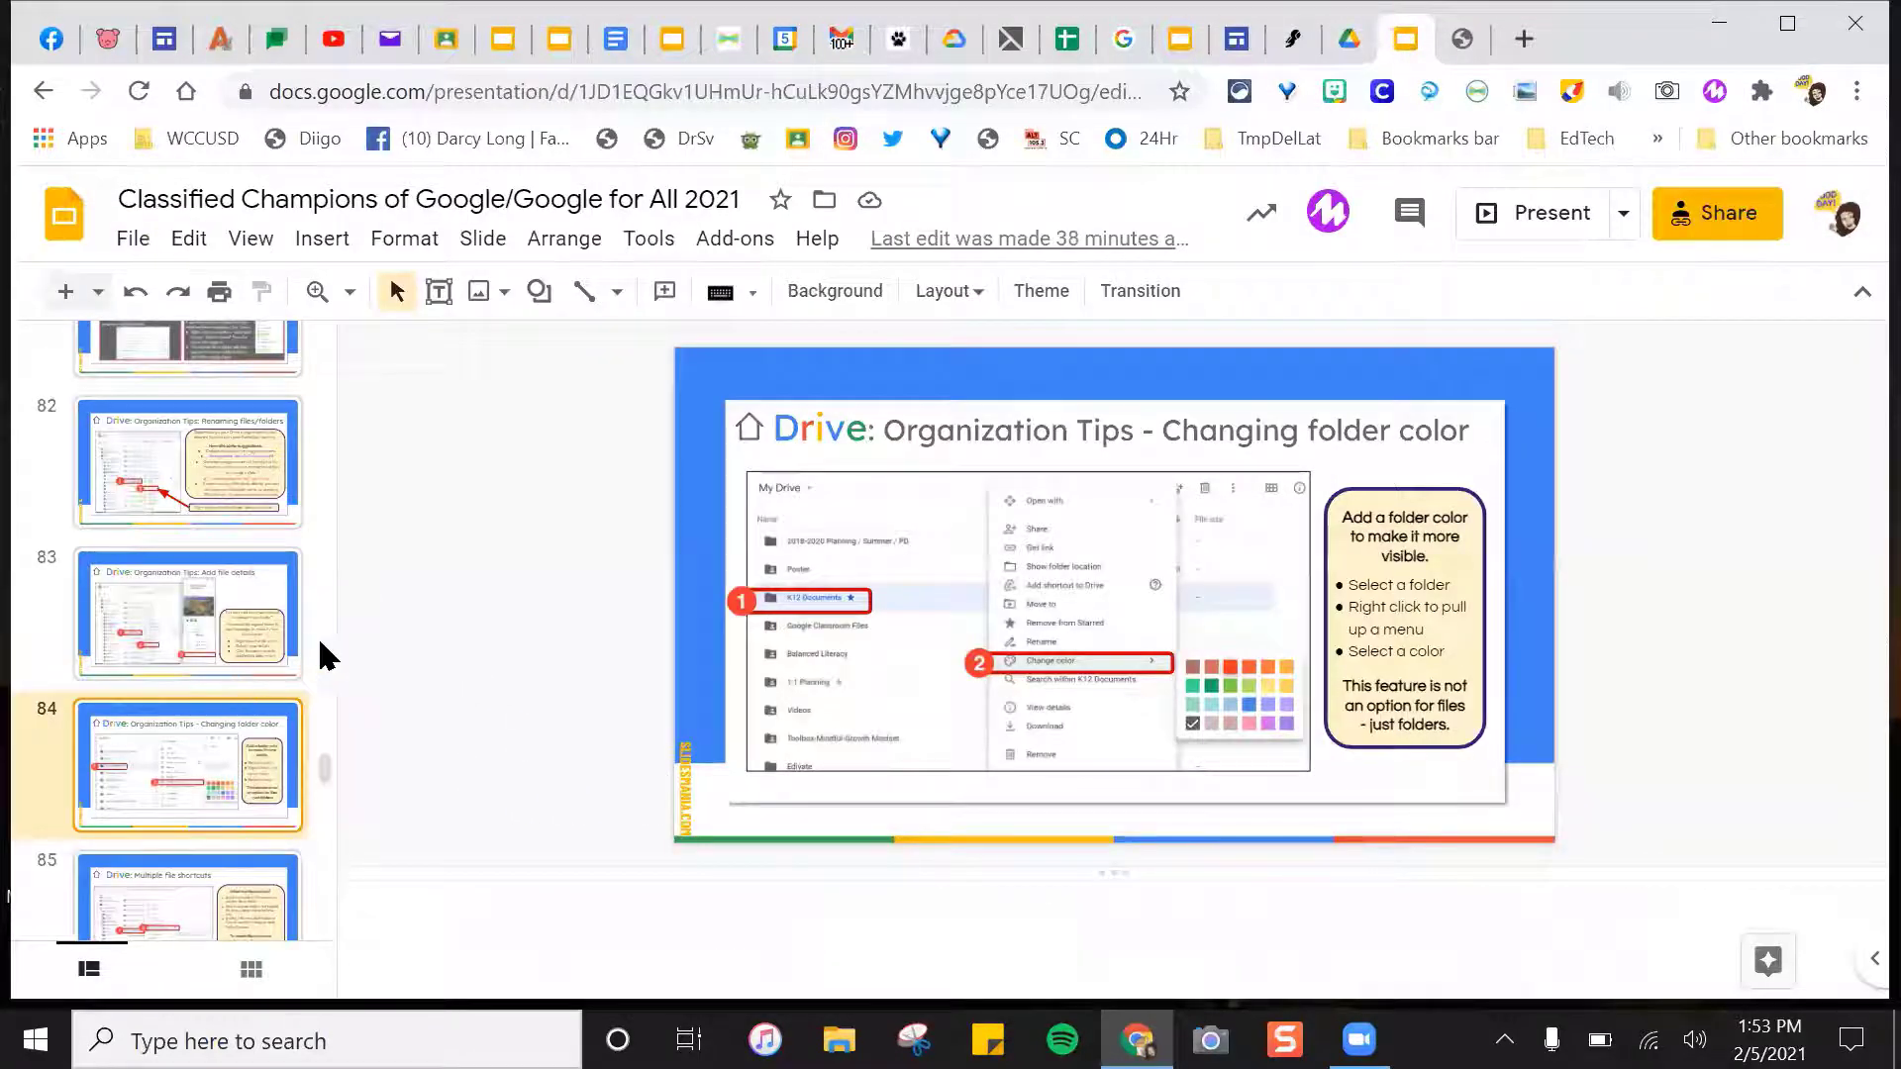
pyautogui.scroll(-1, 329, 764)
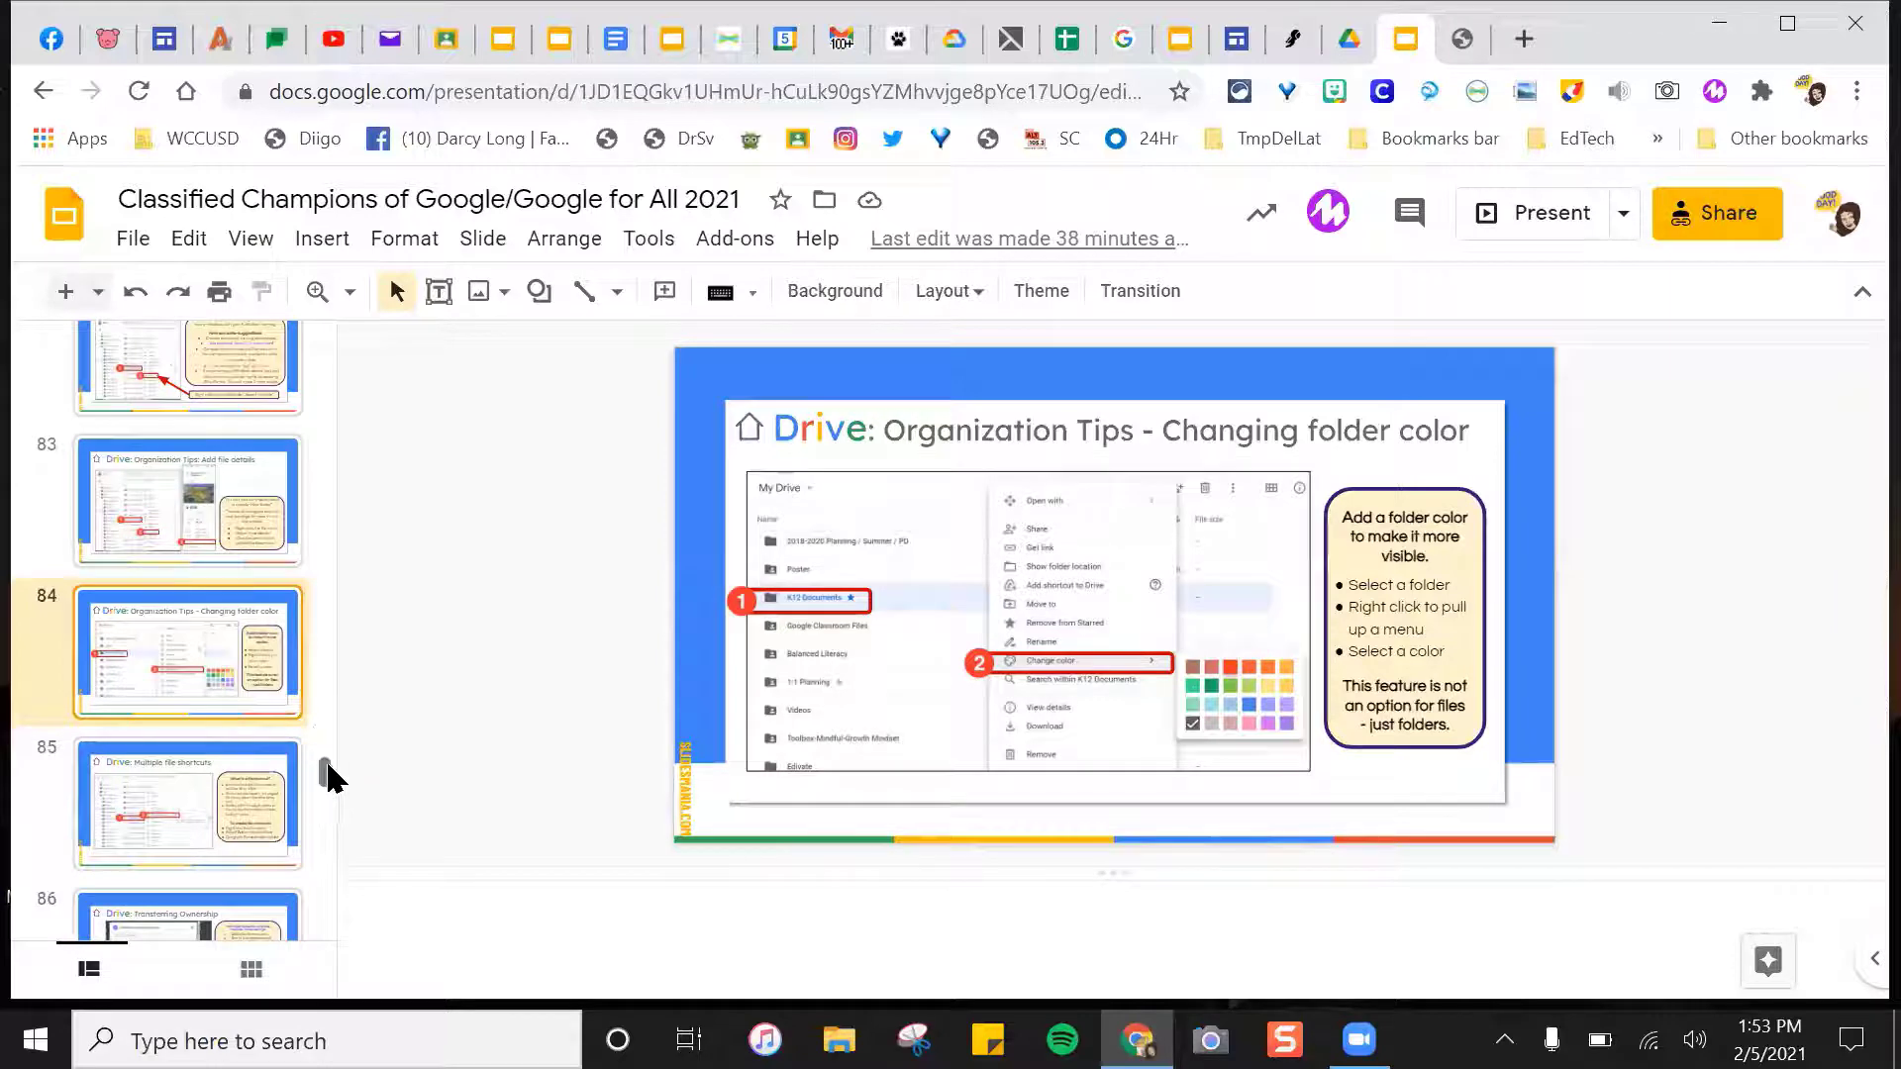
pyautogui.moveTo(328, 766)
pyautogui.mouseDown()
pyautogui.moveTo(324, 784)
pyautogui.moveTo(349, 770)
pyautogui.mouseUp()
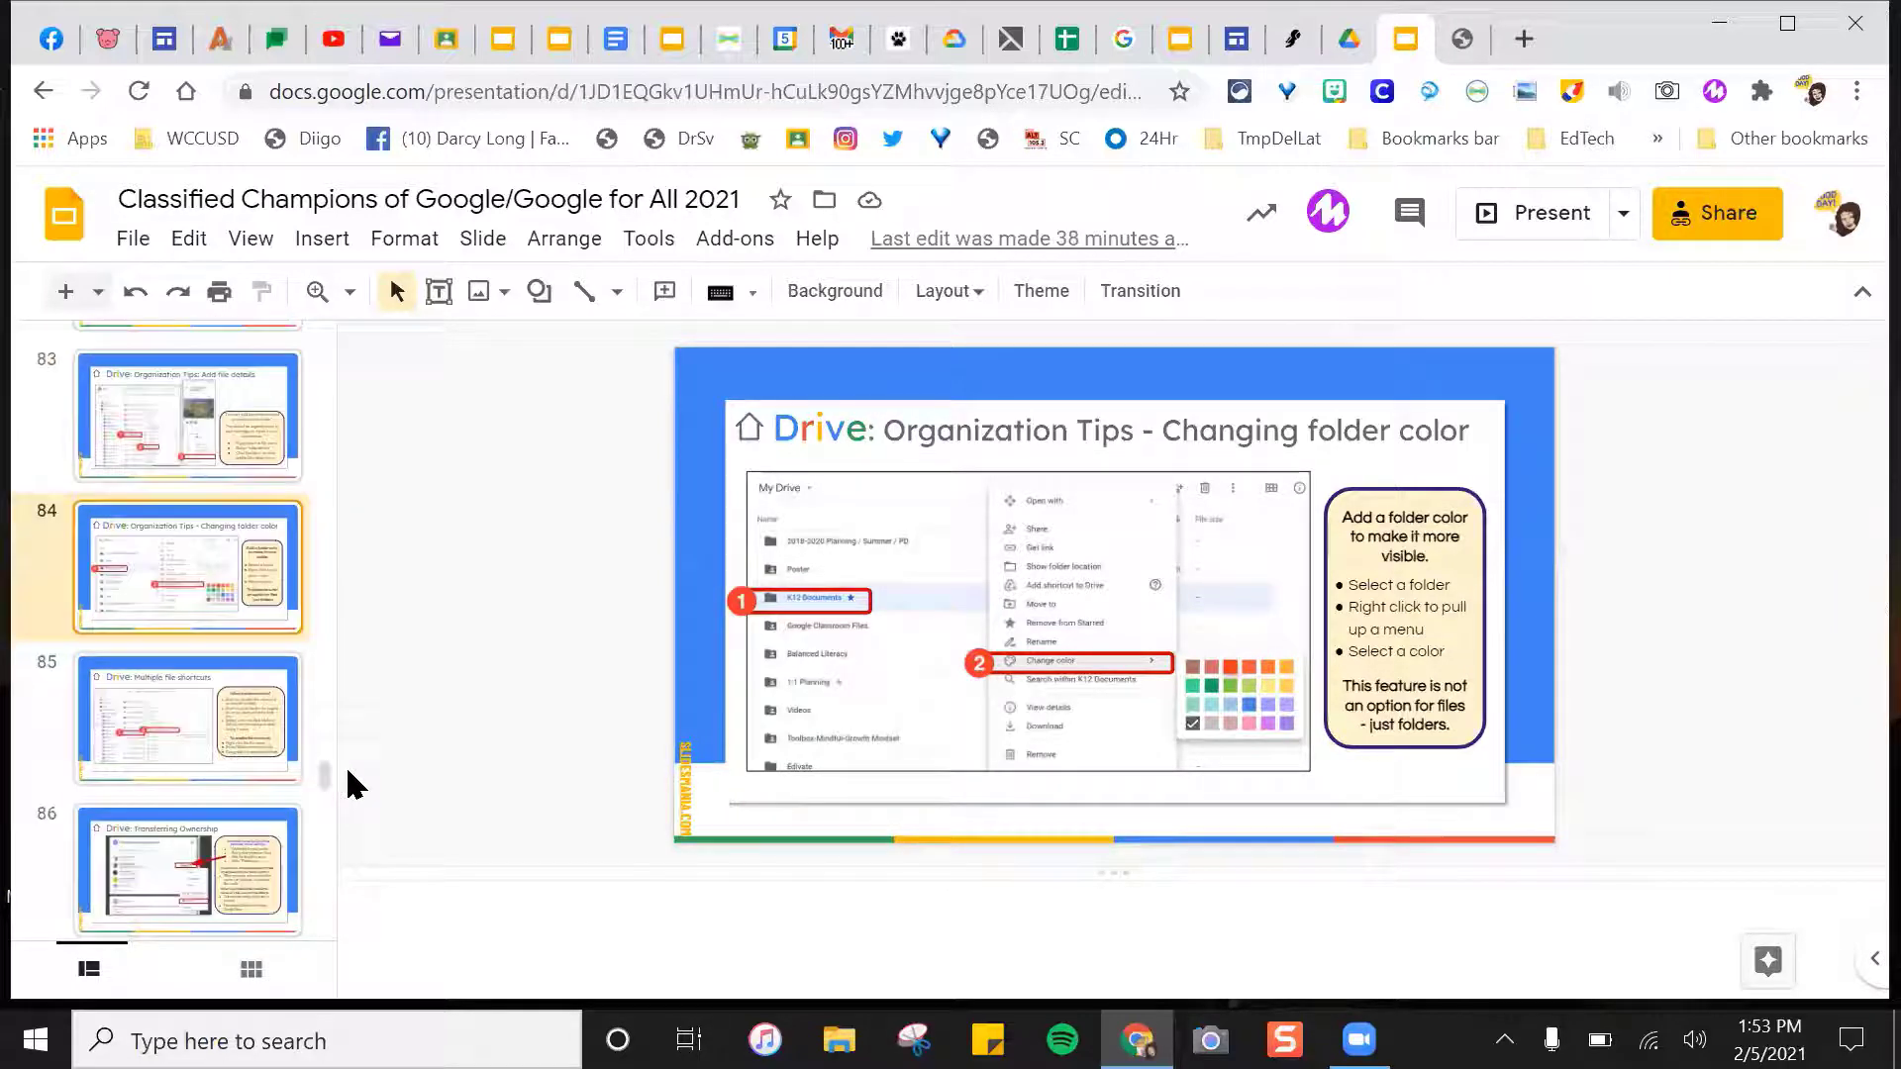
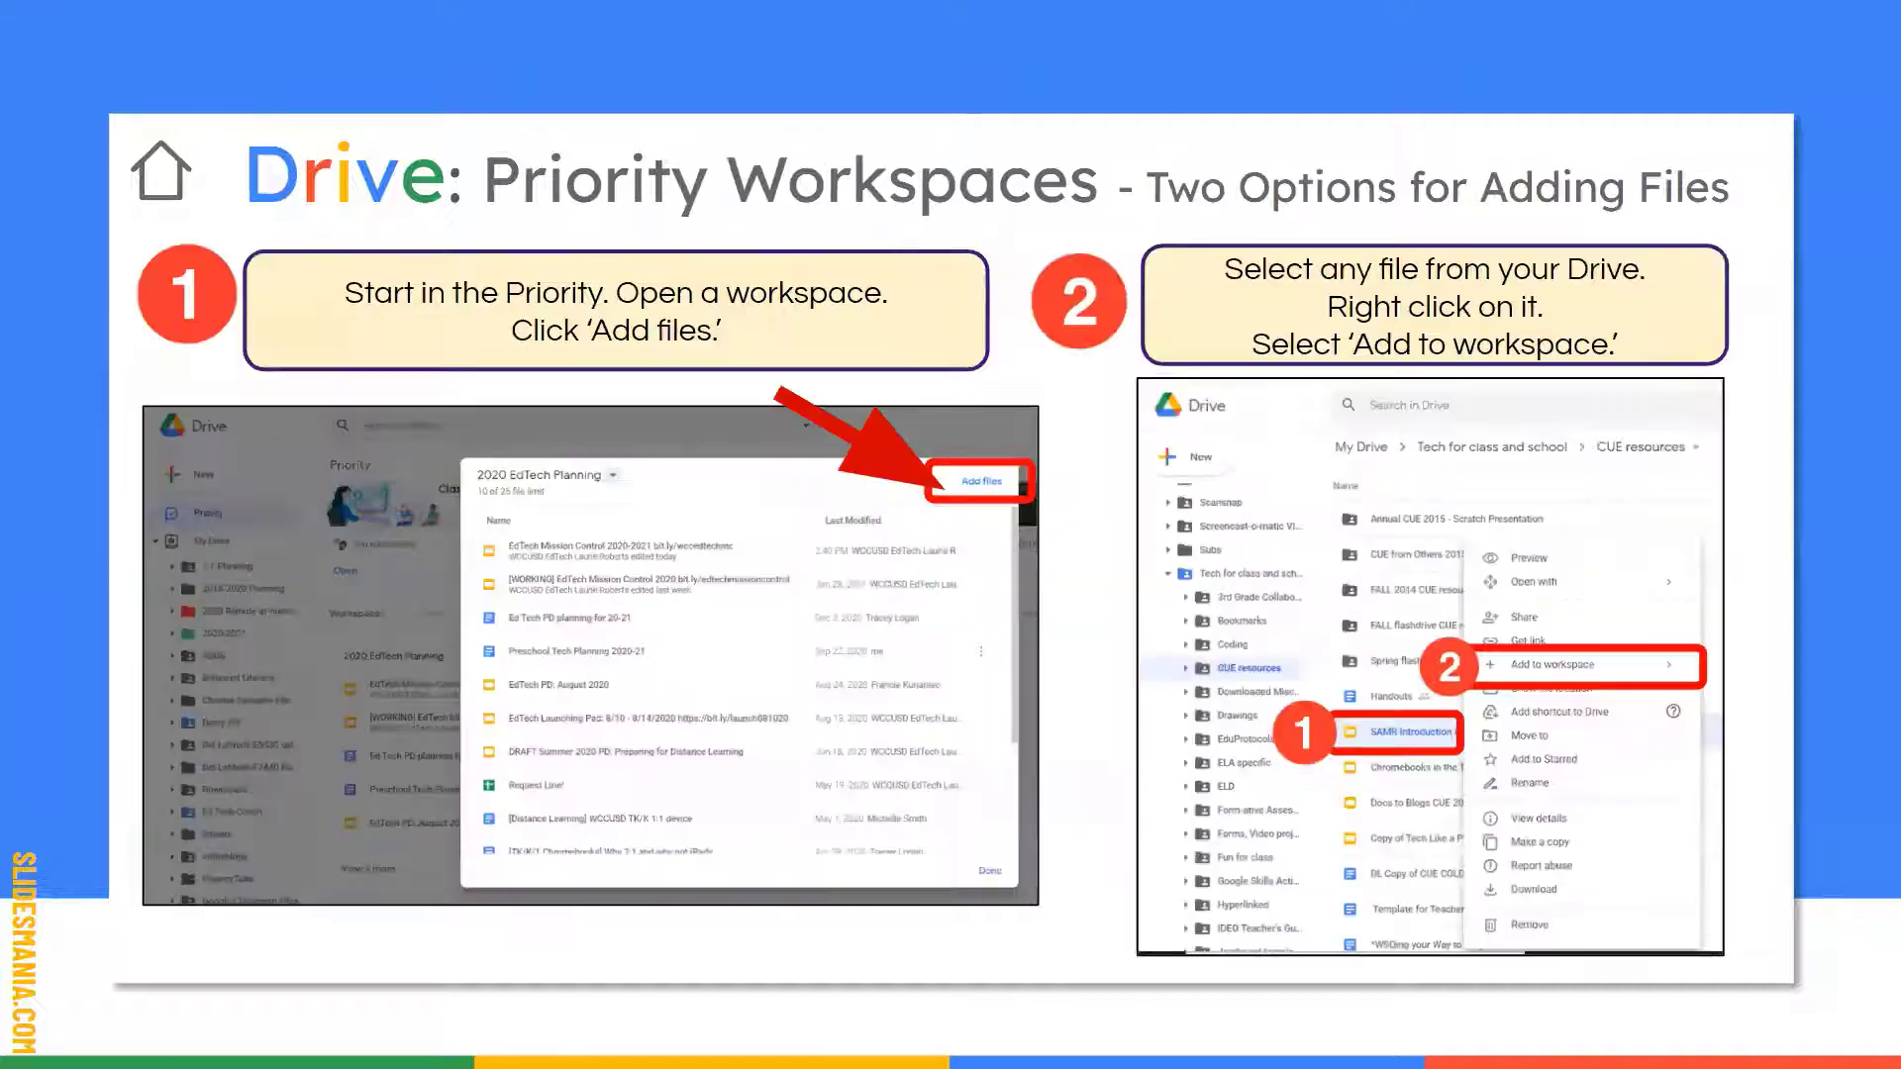
# Advance the slideshow to the Workspace Options slide and exit presentation mode.
pyautogui.press('Right')
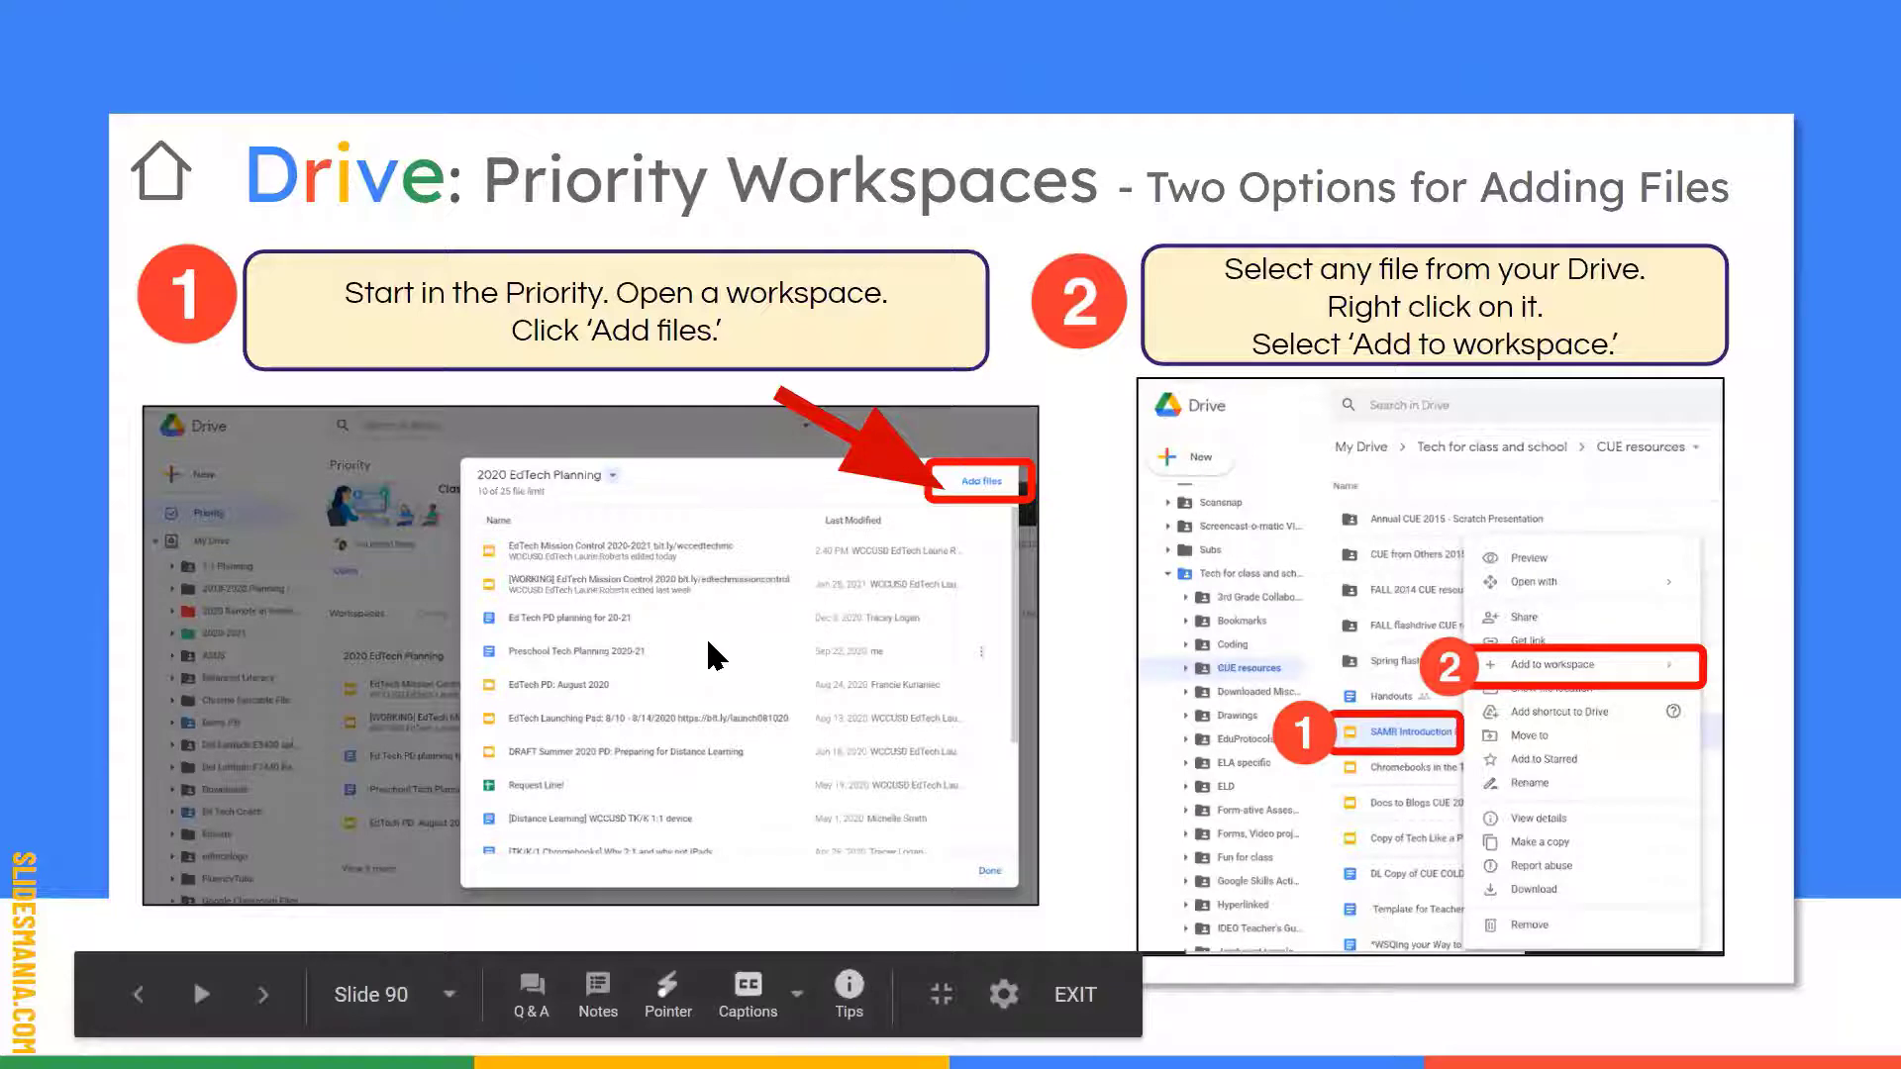
pyautogui.press('Right')
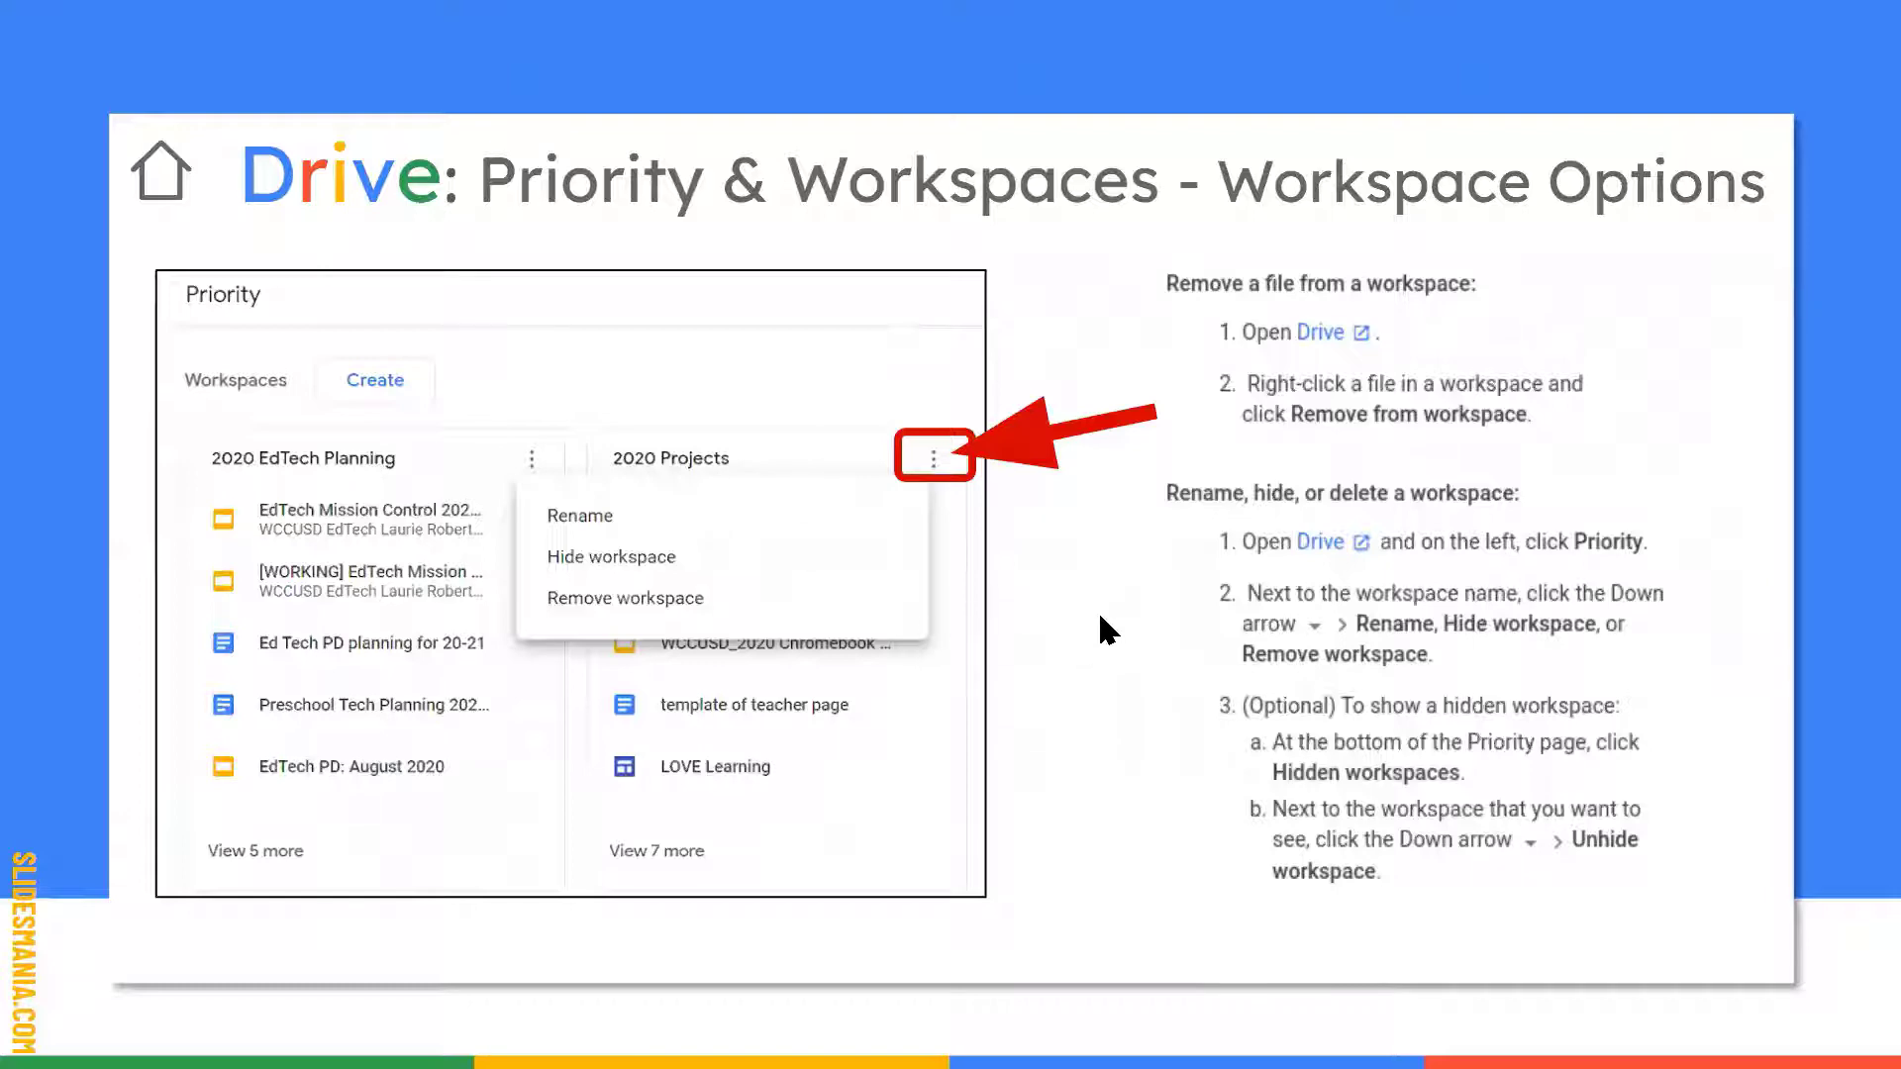
pyautogui.press('Escape')
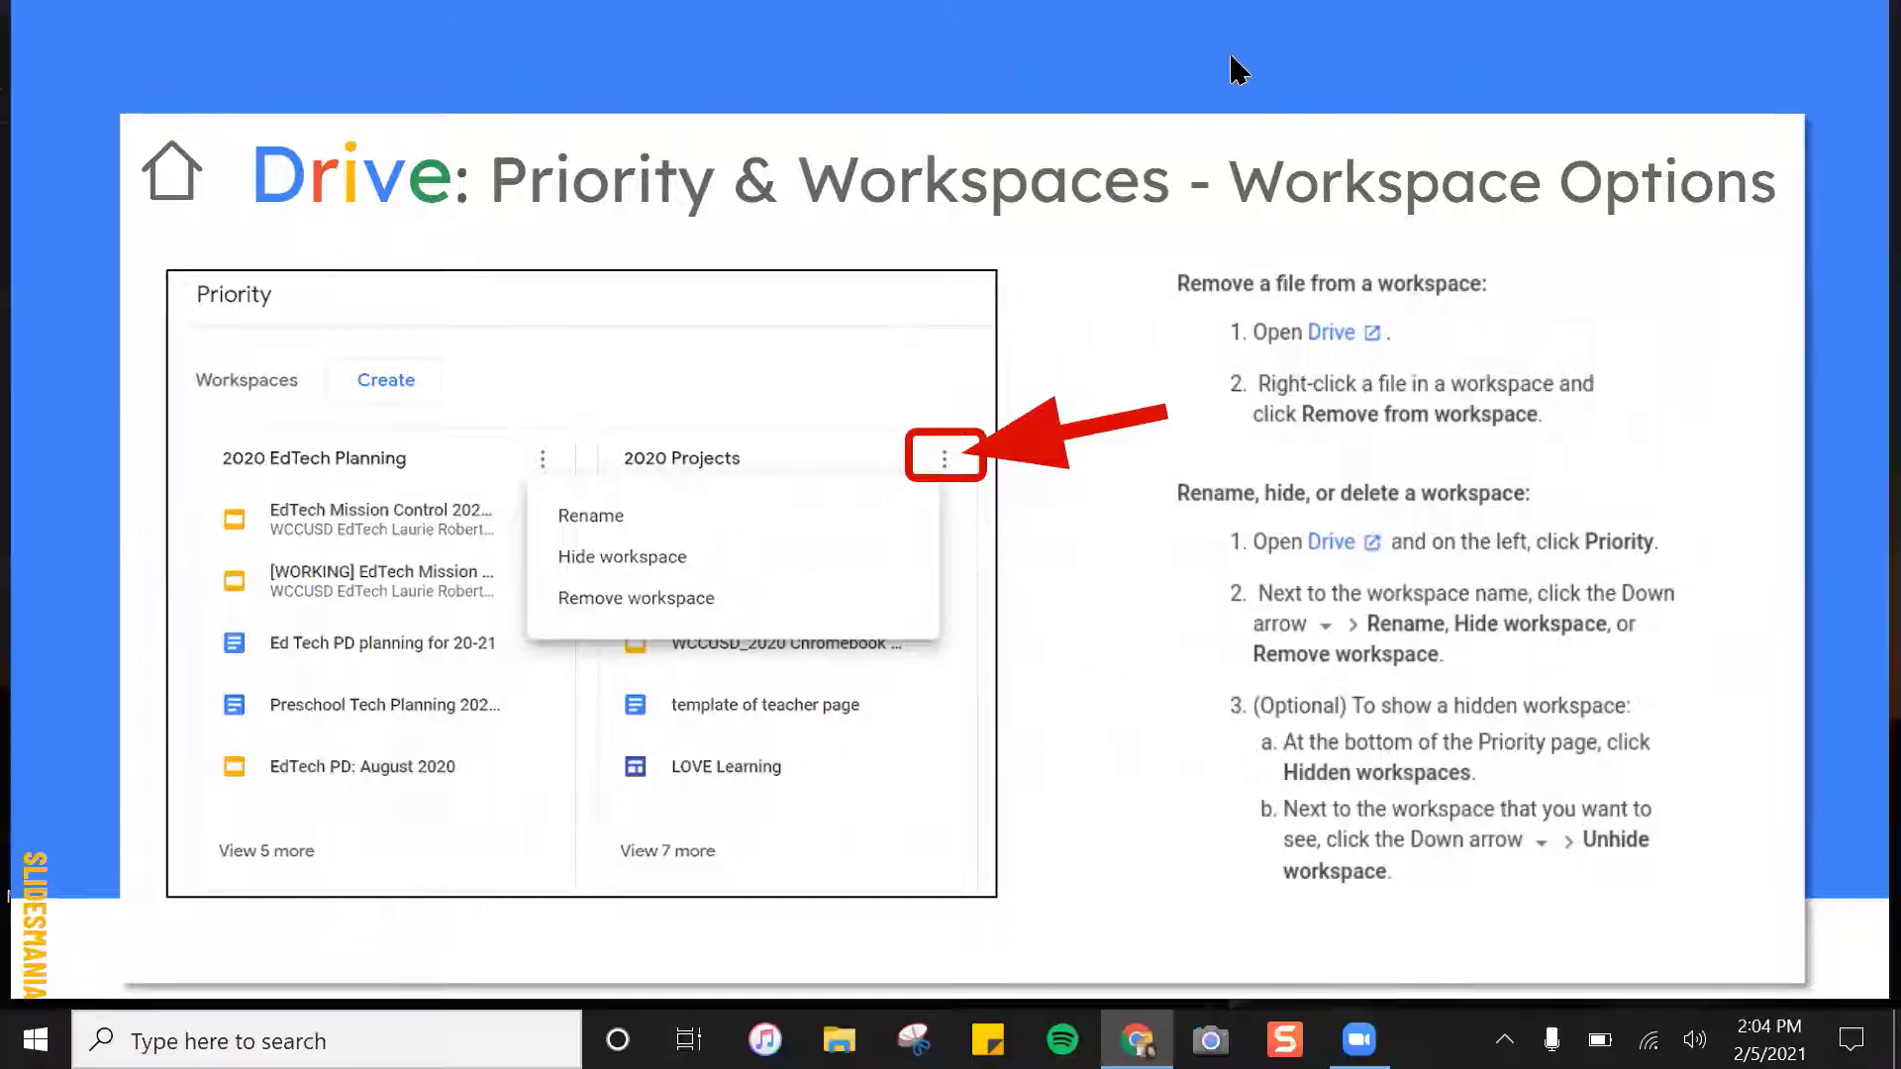
# Switch back to Google Drive and open the Priority page to examine its workspaces.
pyautogui.click(1351, 39)
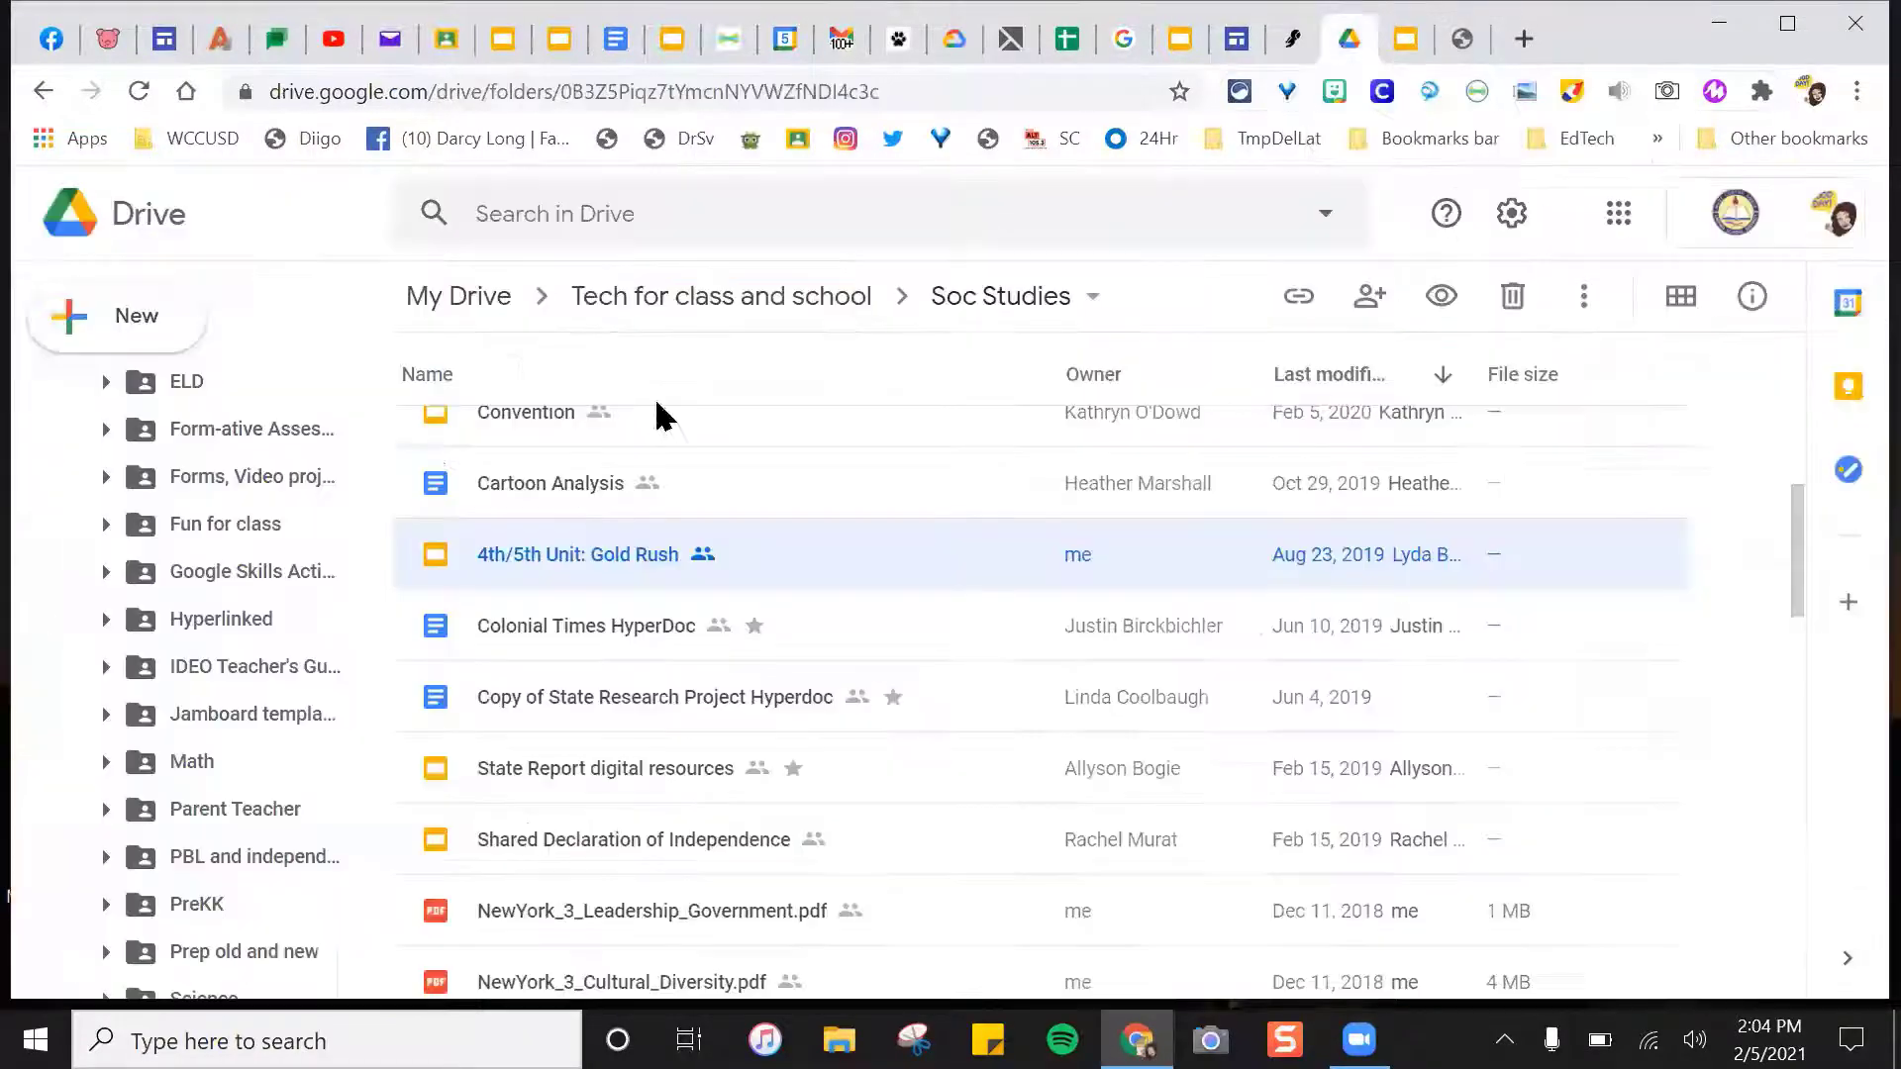
pyautogui.moveTo(381, 751); pyautogui.dragTo(351, 384)
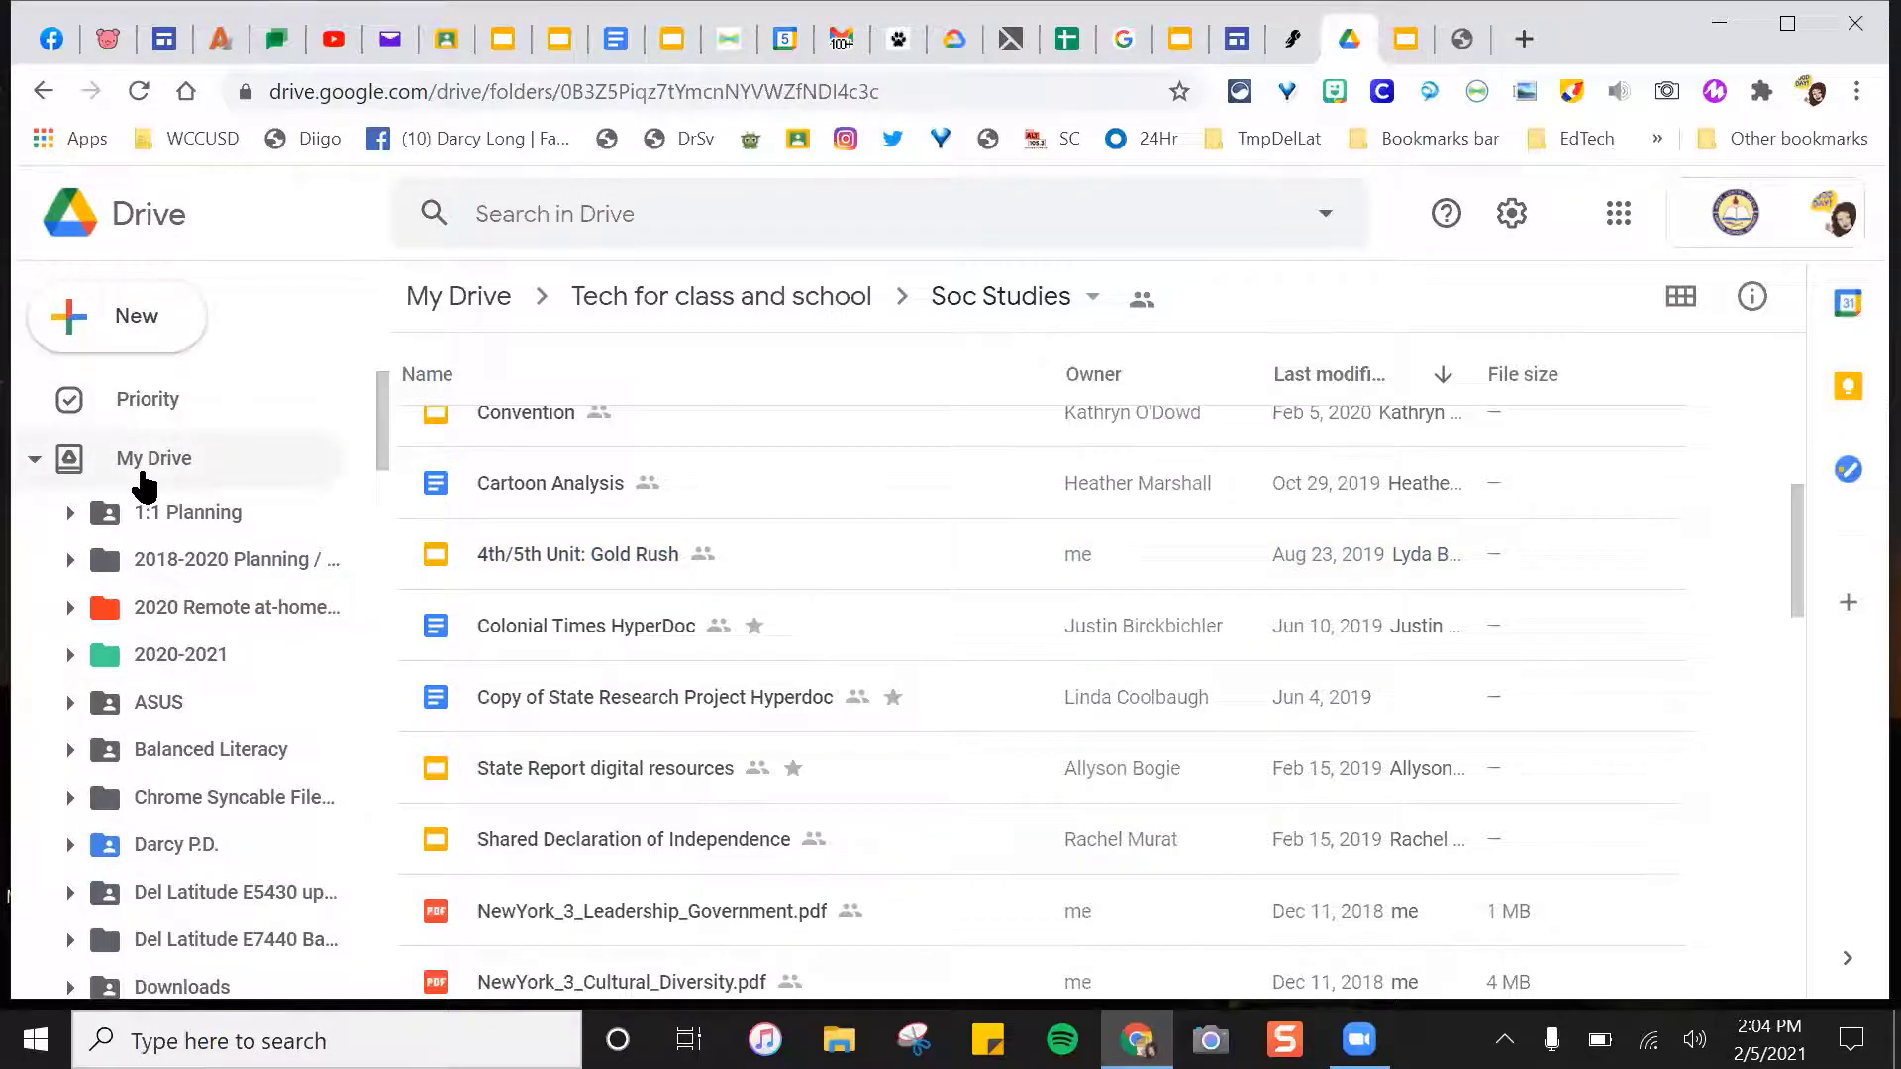
pyautogui.click(165, 411)
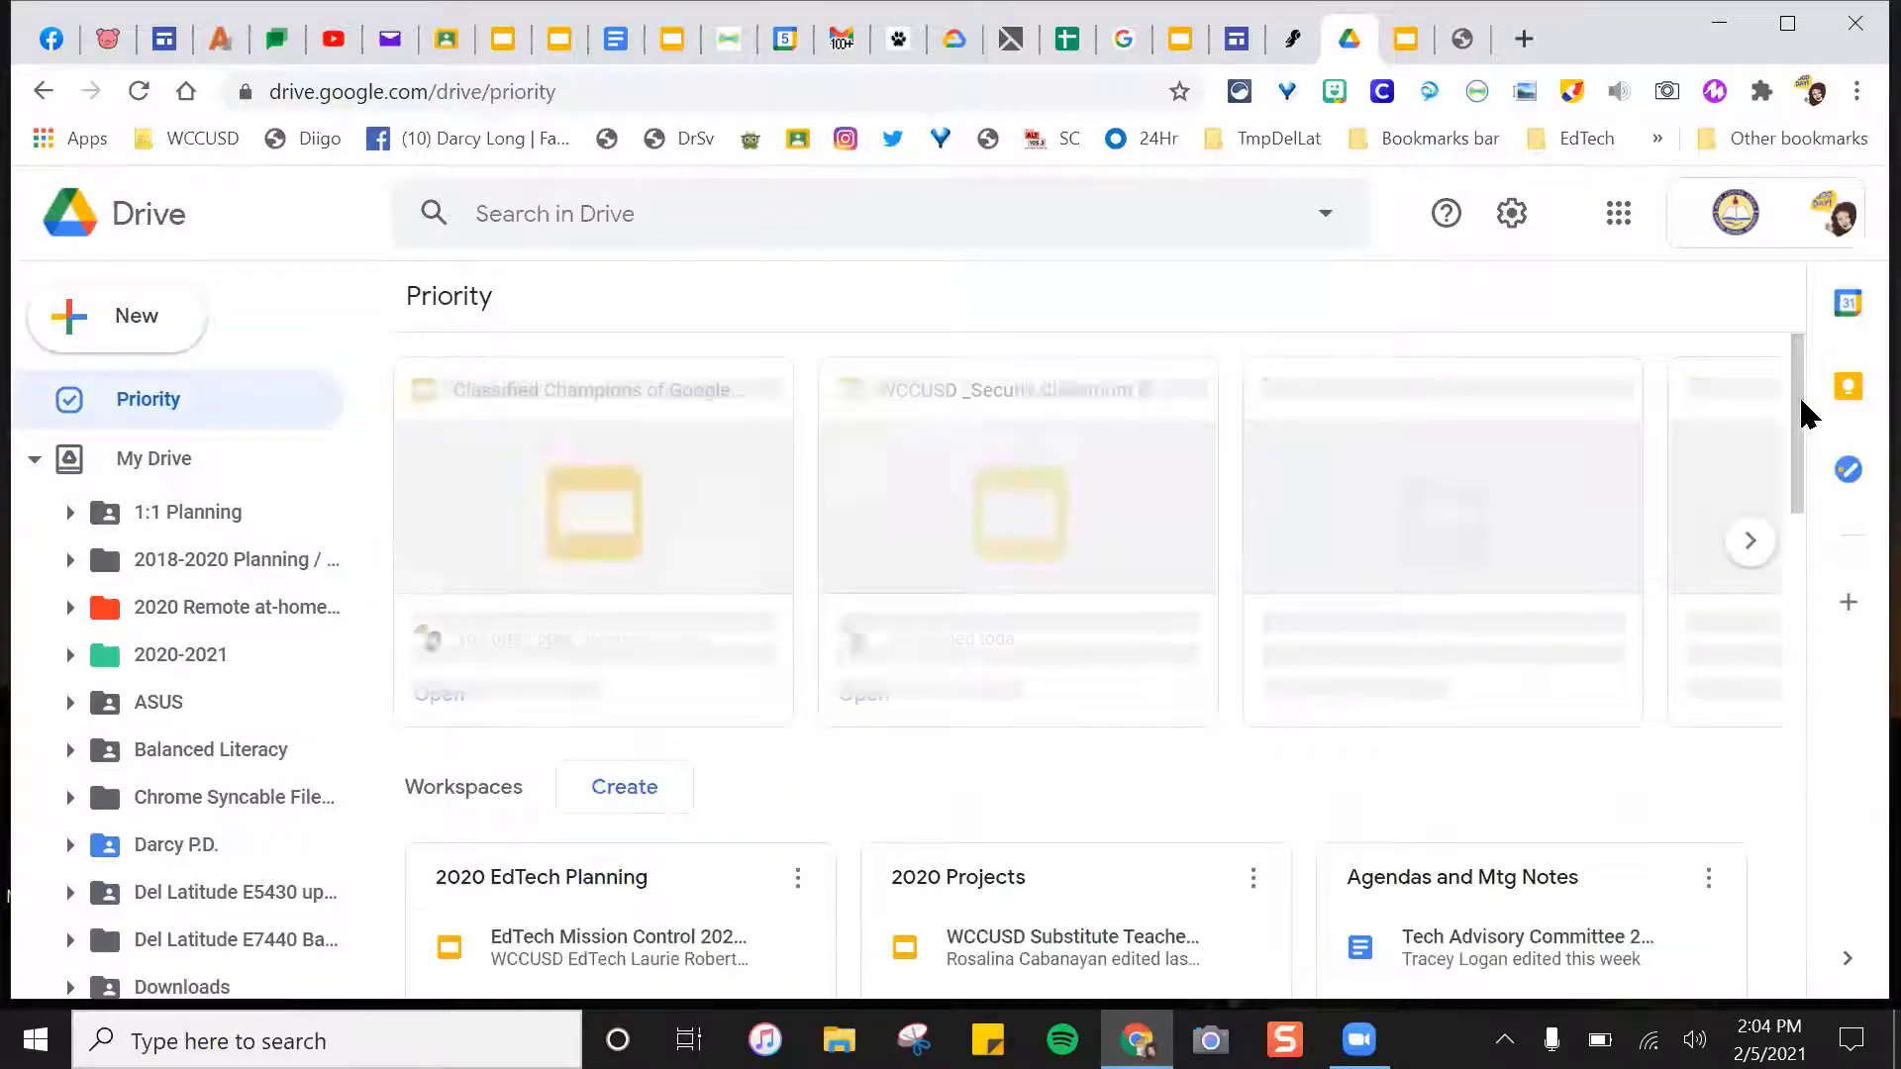
pyautogui.scroll(-3, 1802, 465)
pyautogui.scroll(-2, 1803, 505)
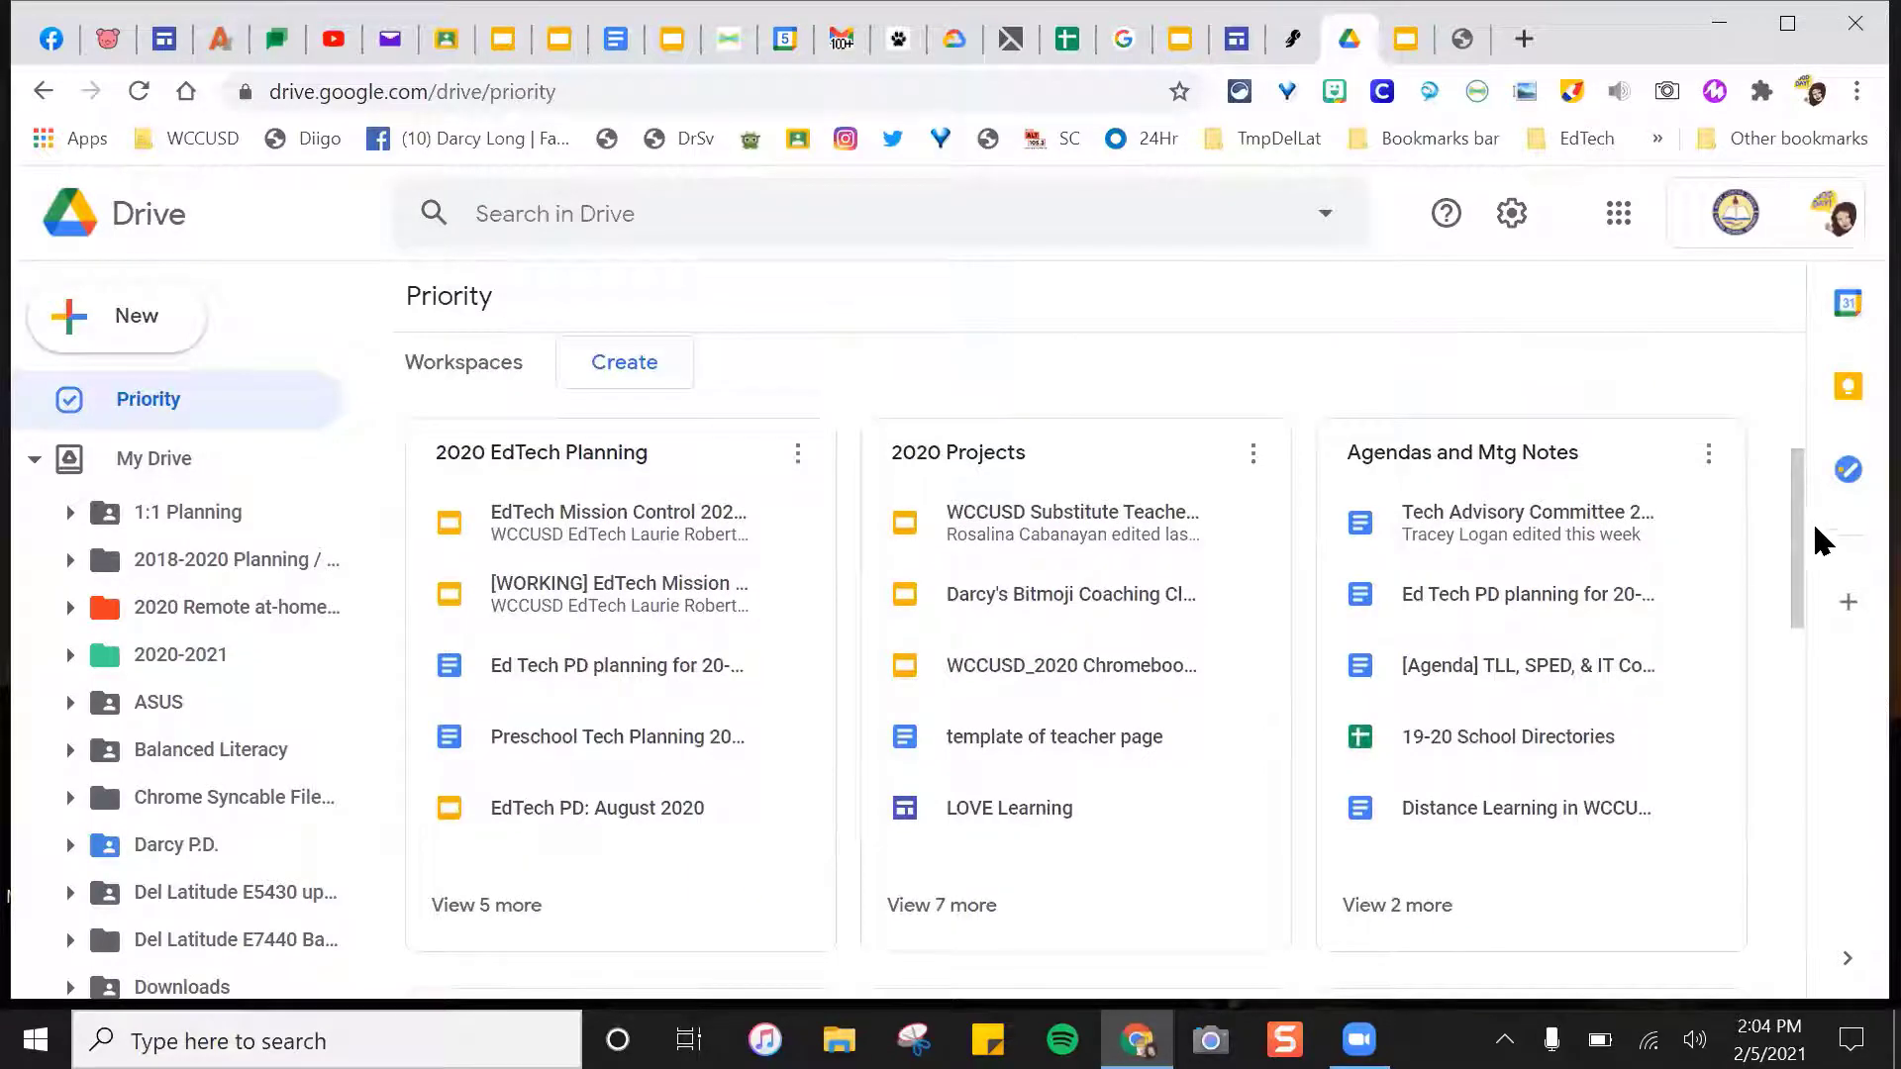
pyautogui.moveTo(1794, 509); pyautogui.dragTo(1804, 532)
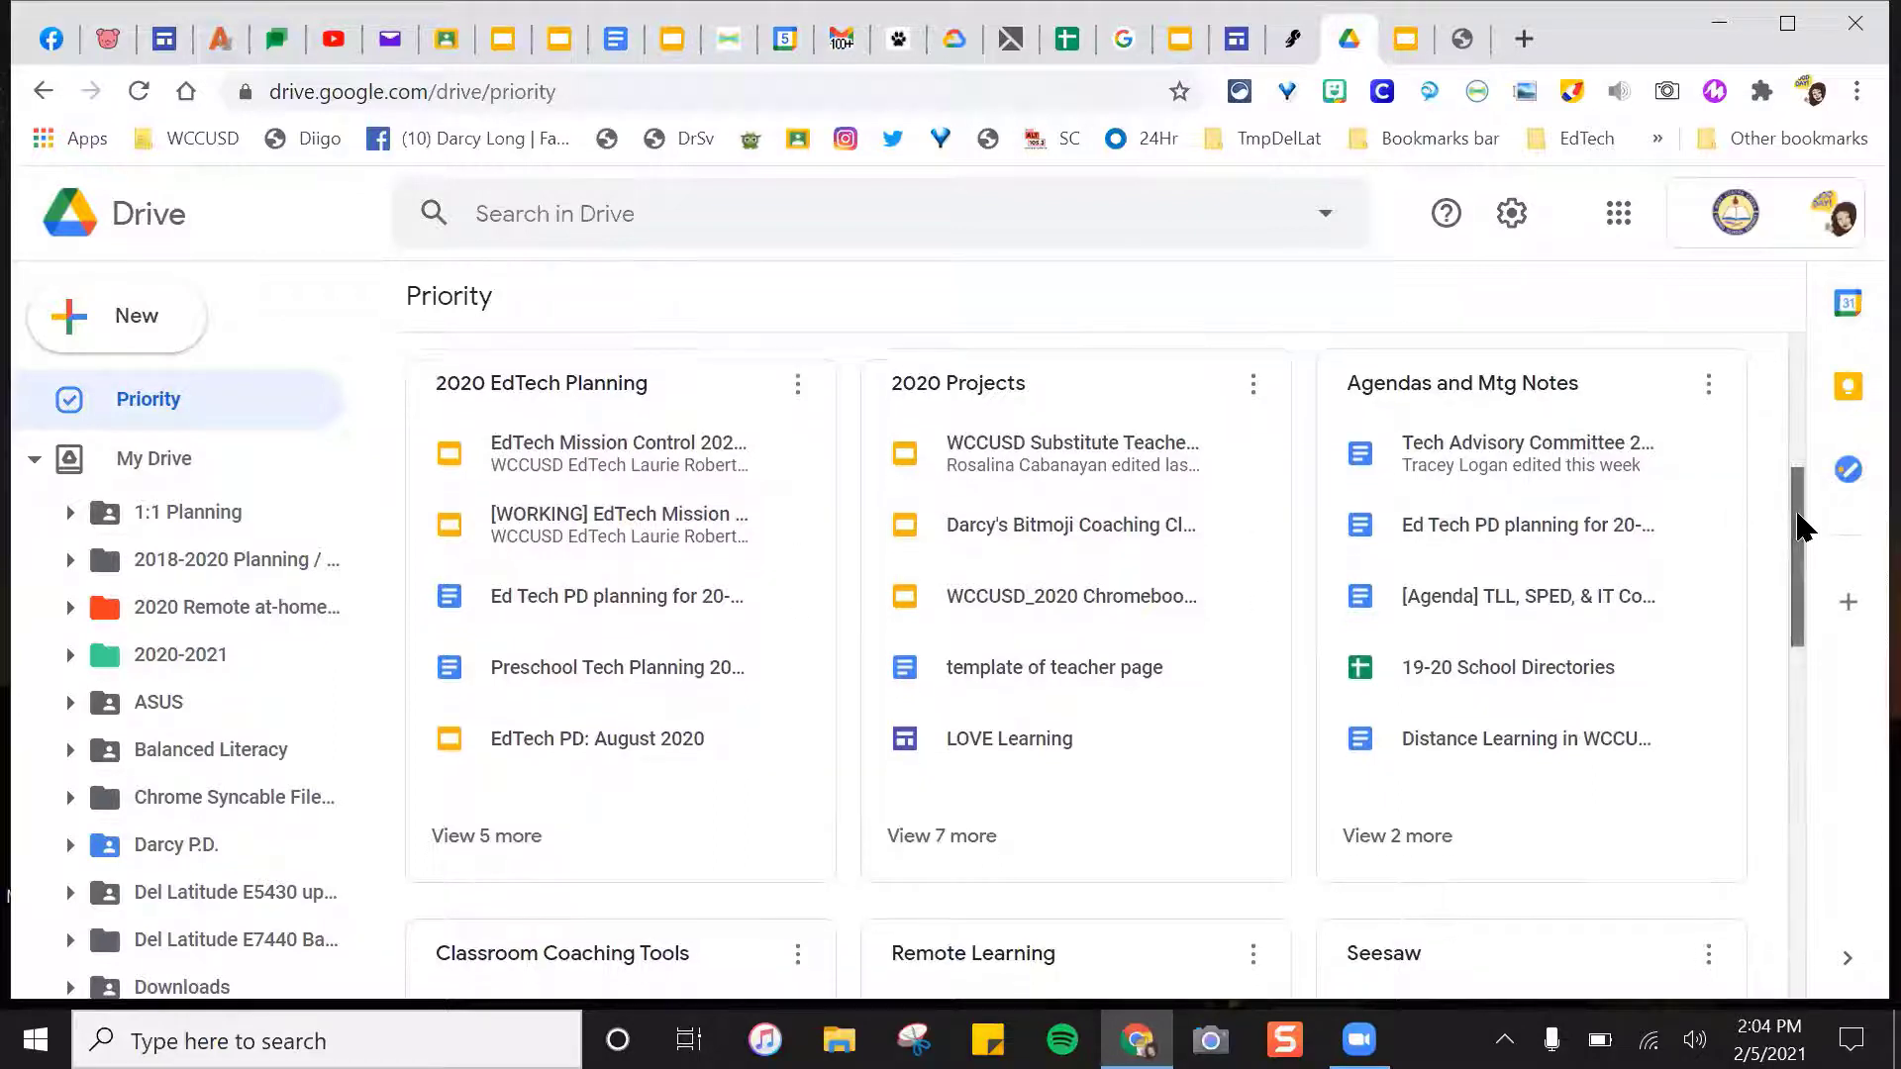
# Look over the existing Priority workspaces, viewing the full file list of 2020 Projects and closing it again.
pyautogui.moveTo(1798, 522); pyautogui.dragTo(1809, 436)
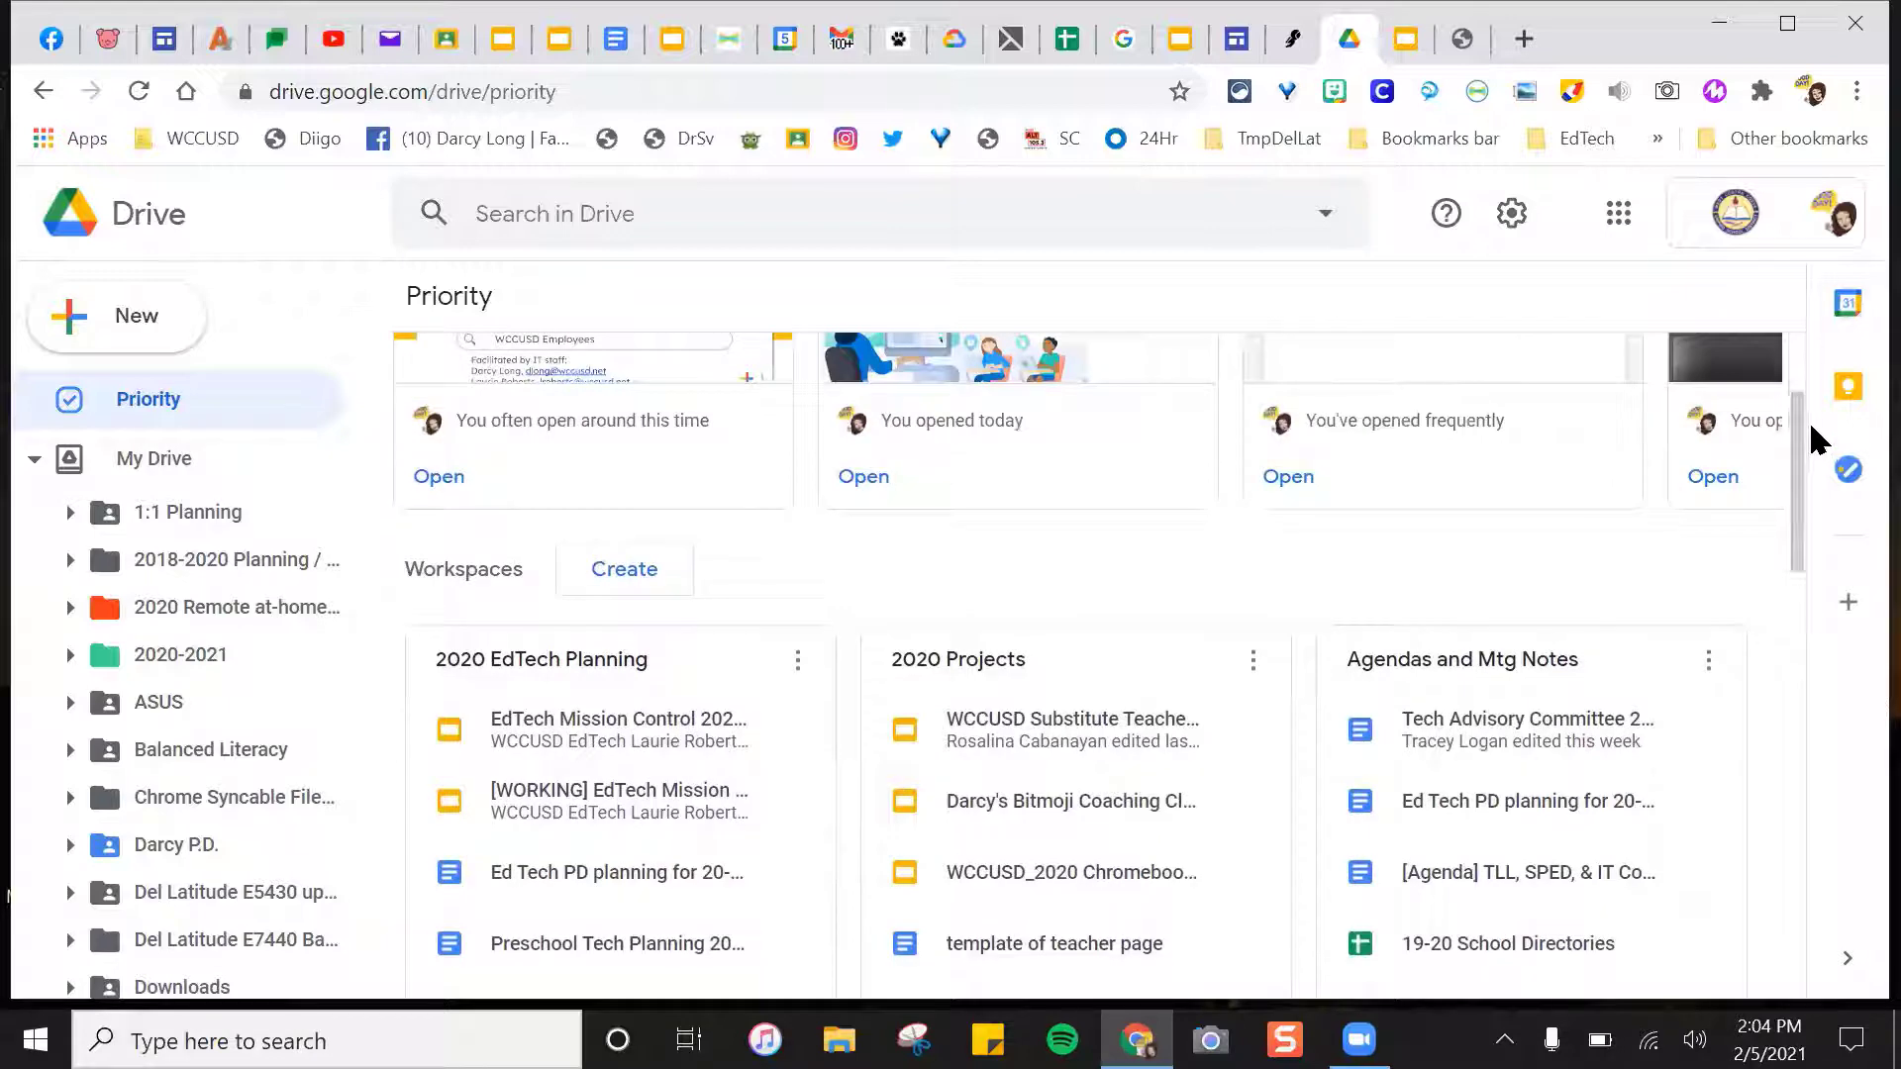
pyautogui.moveTo(1802, 461); pyautogui.dragTo(1802, 520)
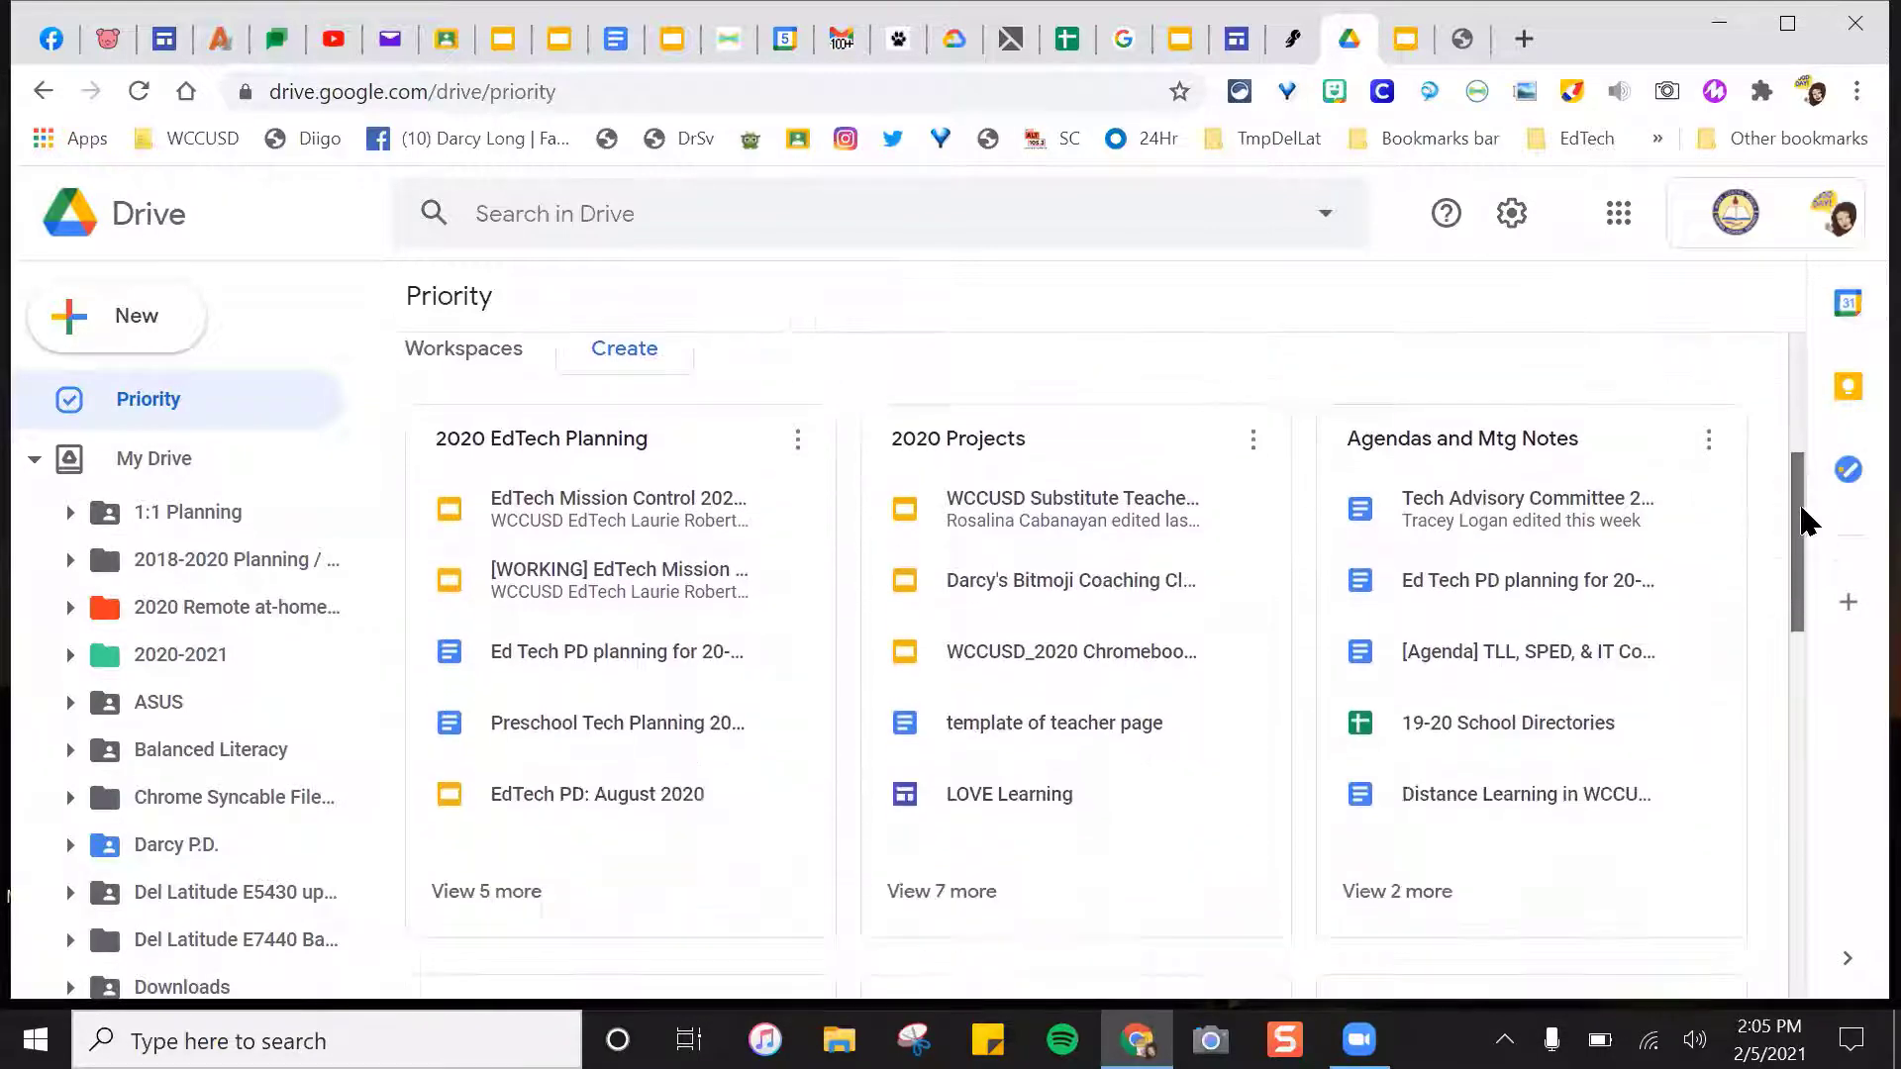
pyautogui.scroll(-2, 628, 793)
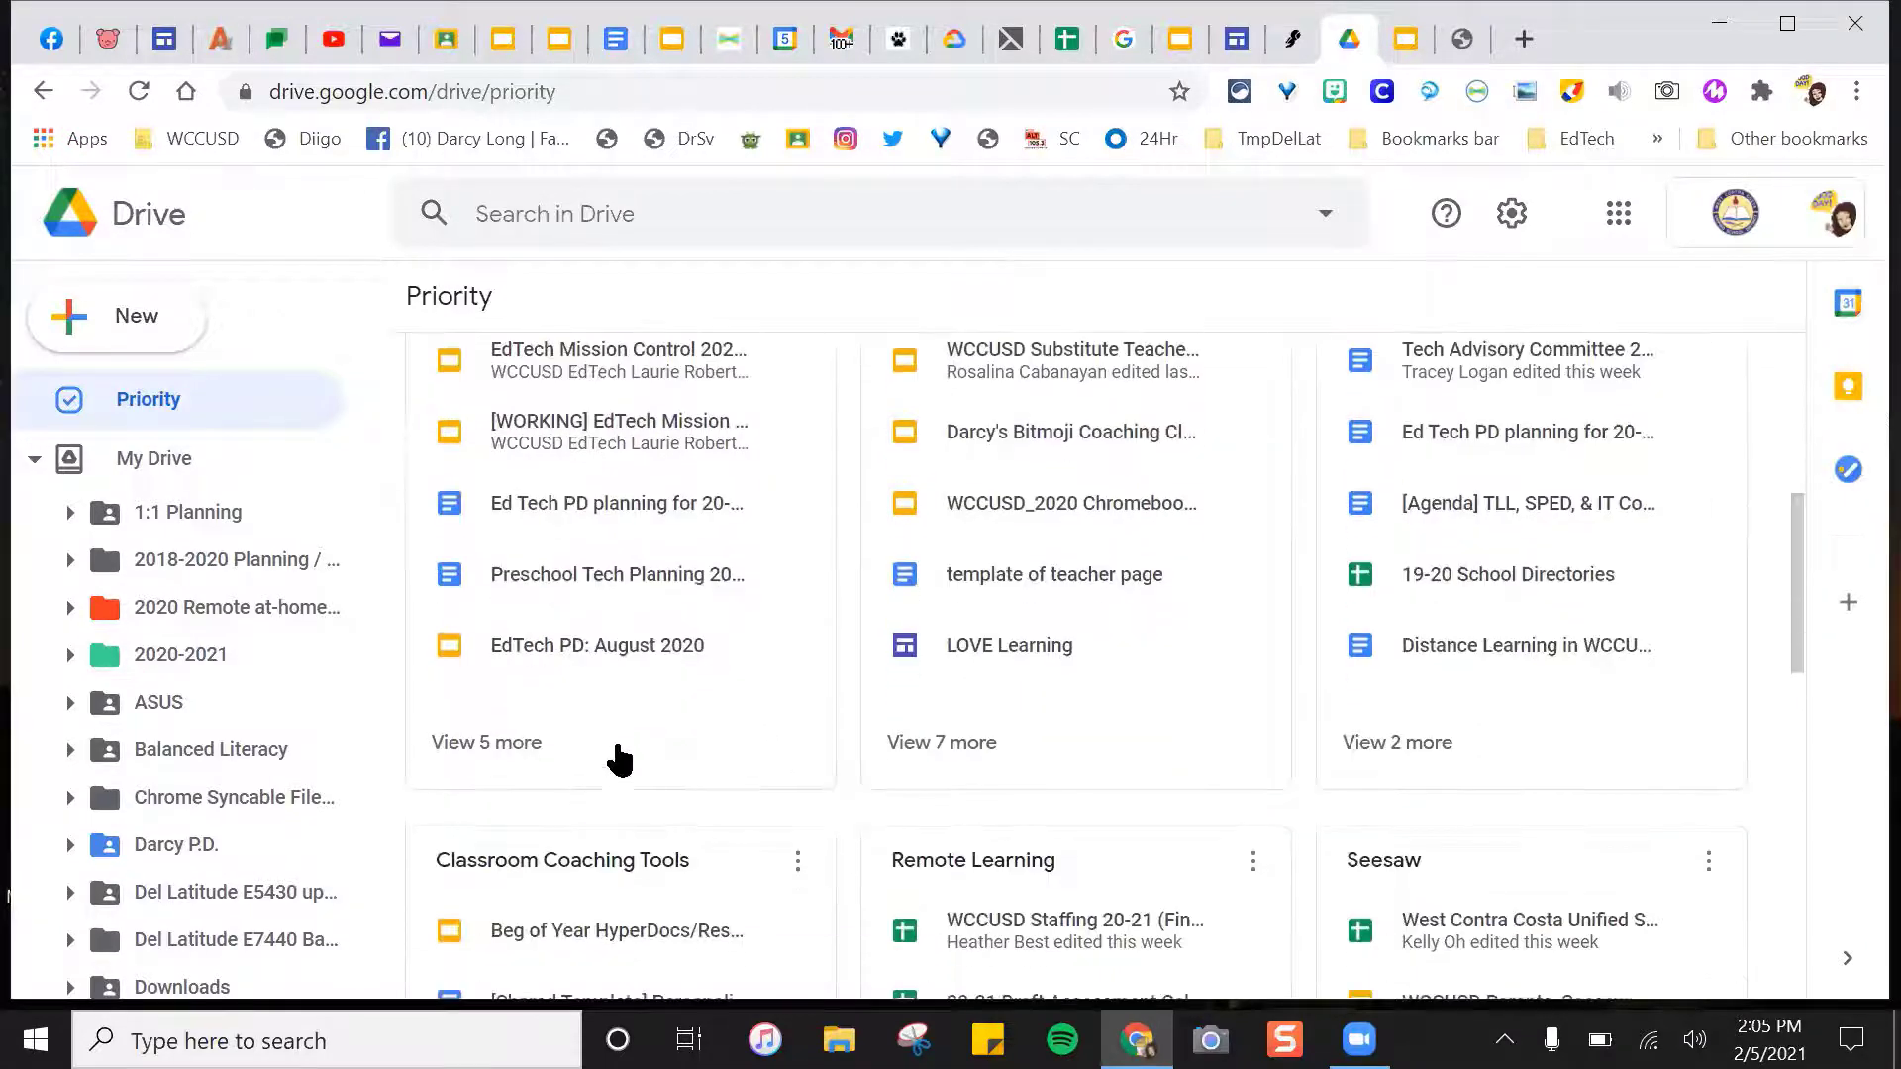
pyautogui.scroll(2, 733, 658)
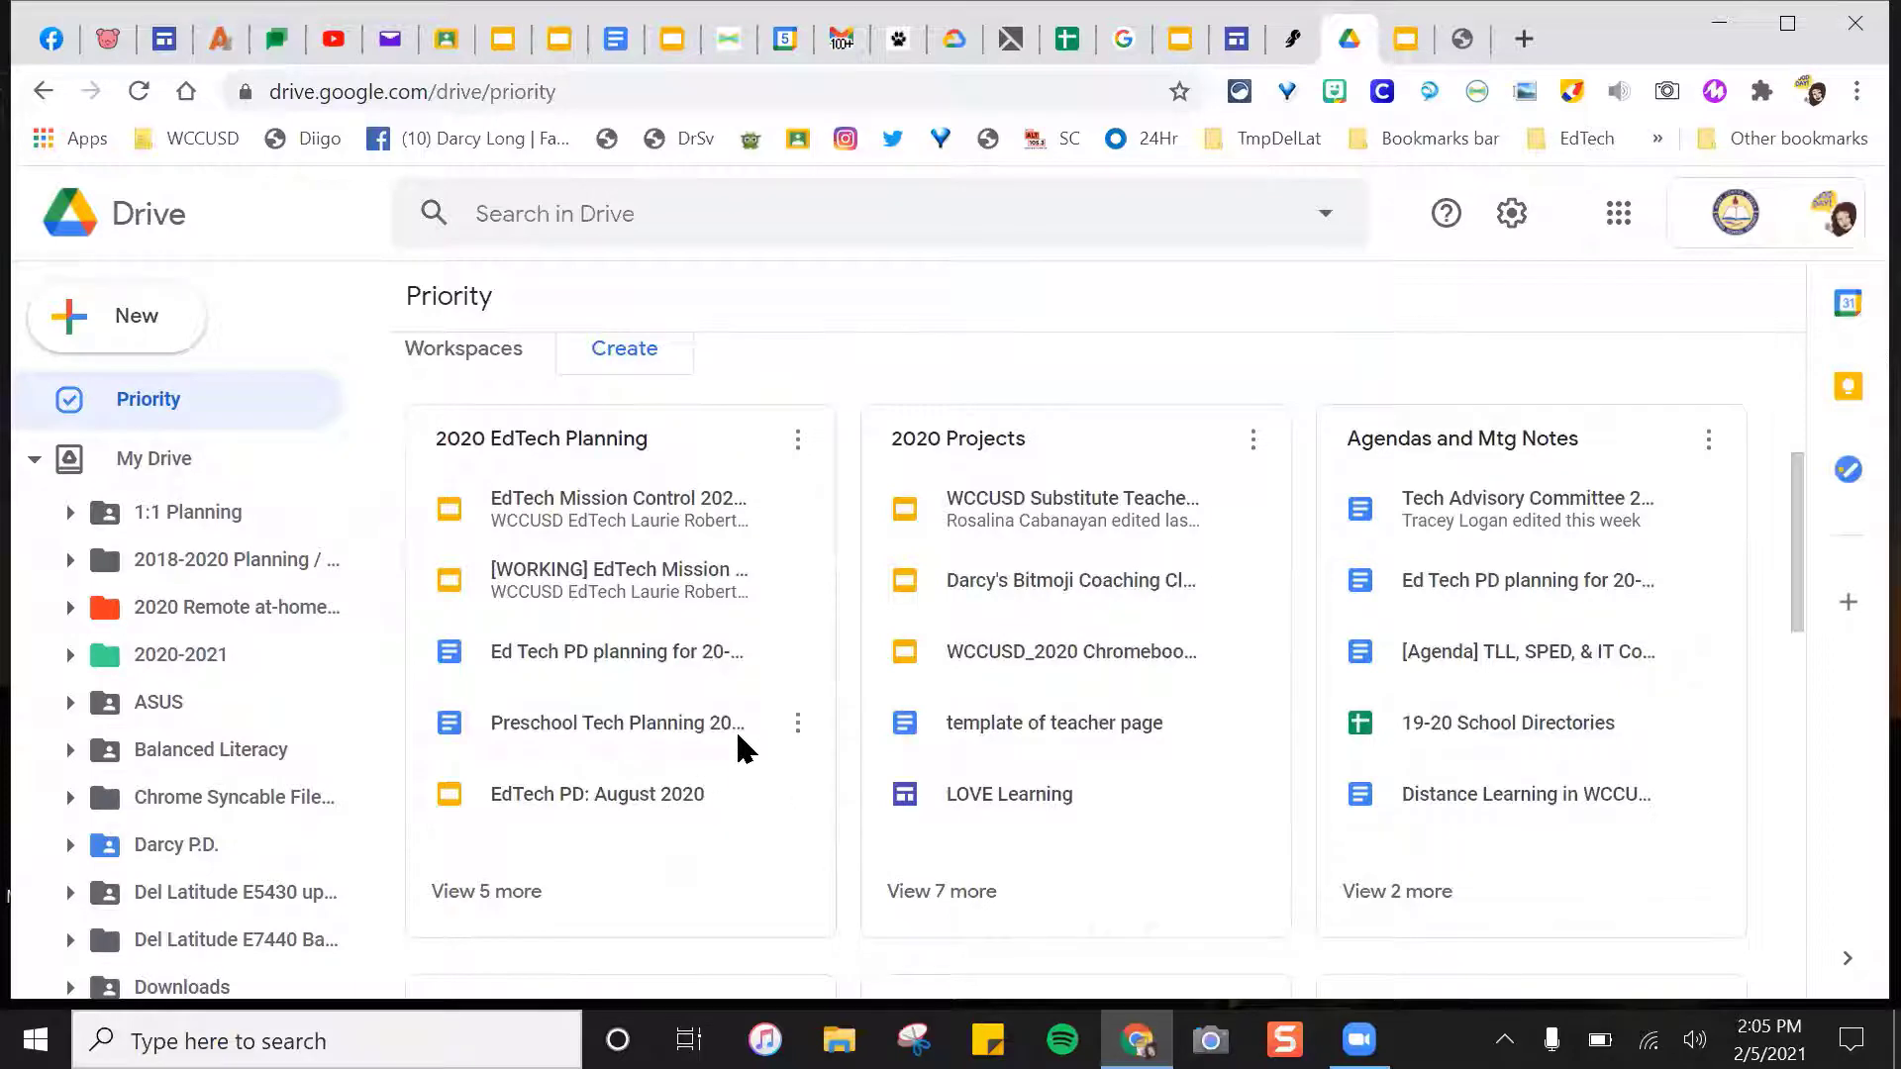
pyautogui.scroll(-3, 739, 738)
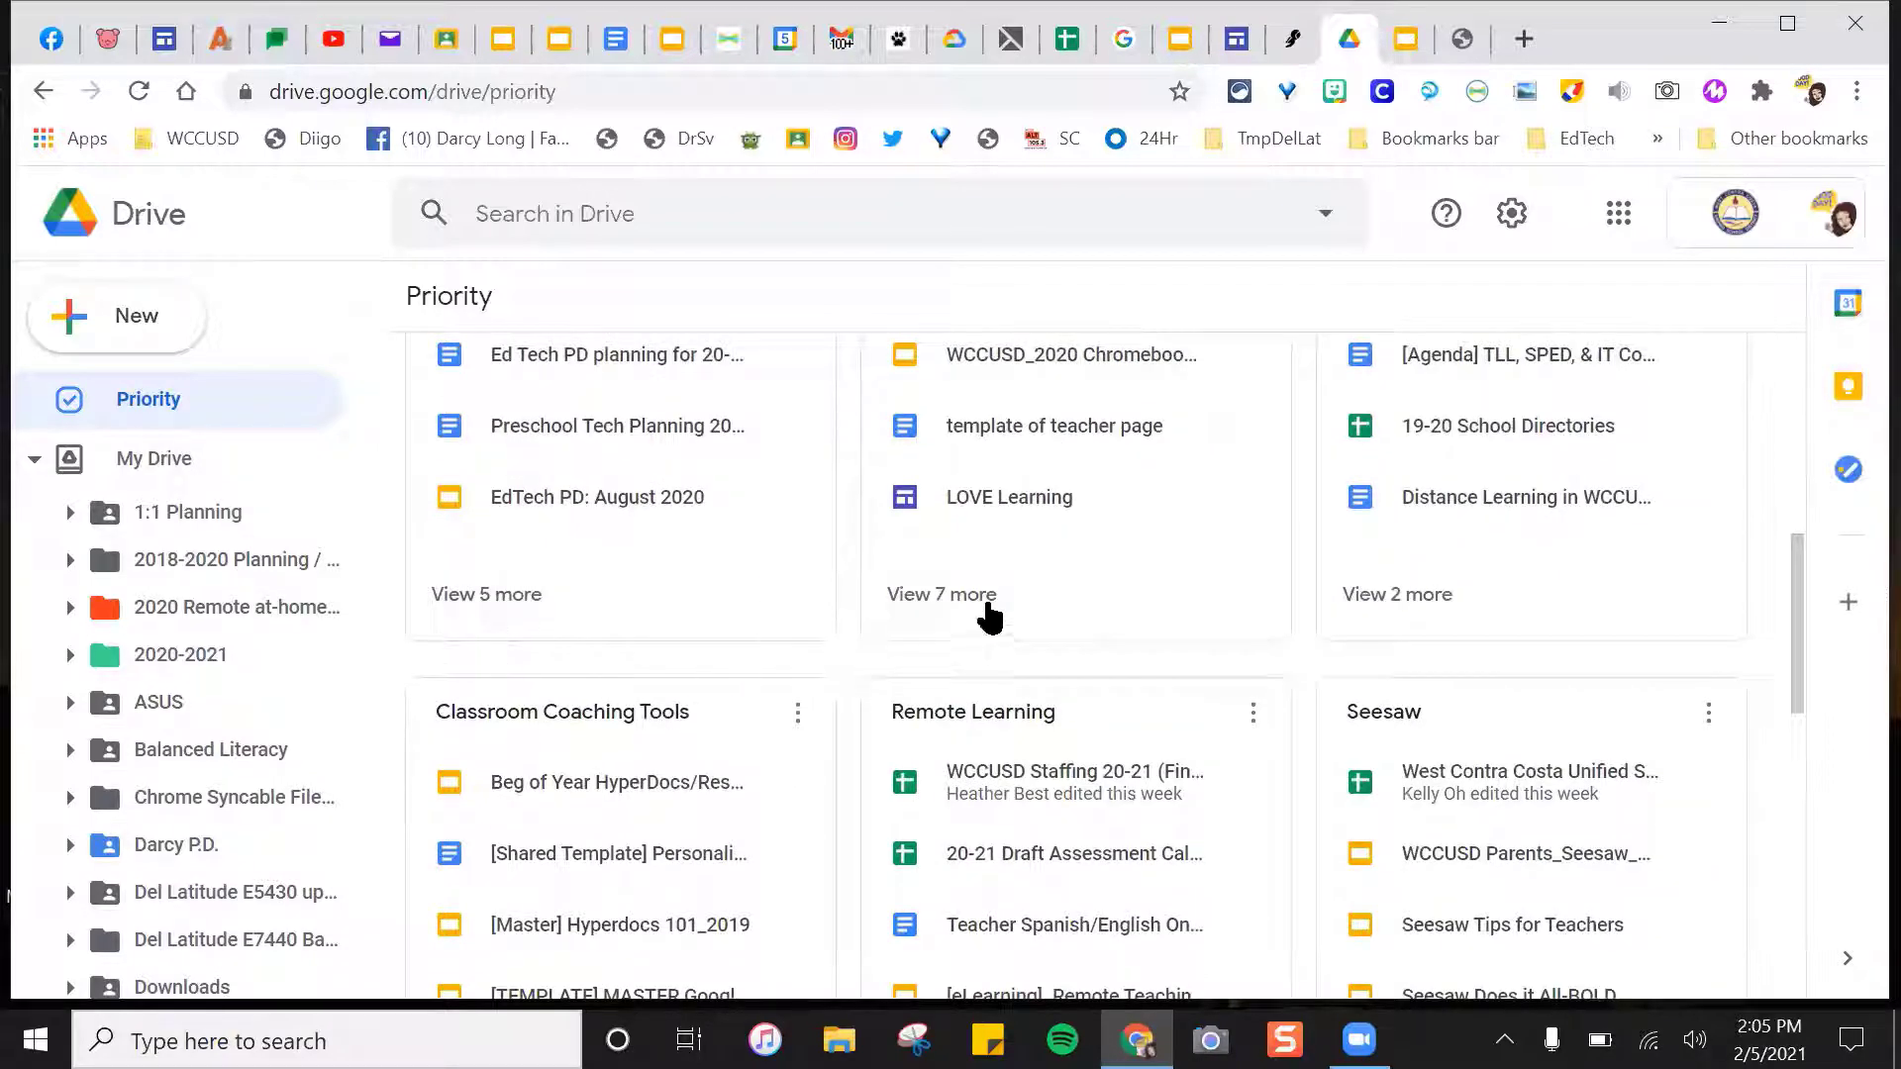
pyautogui.click(927, 596)
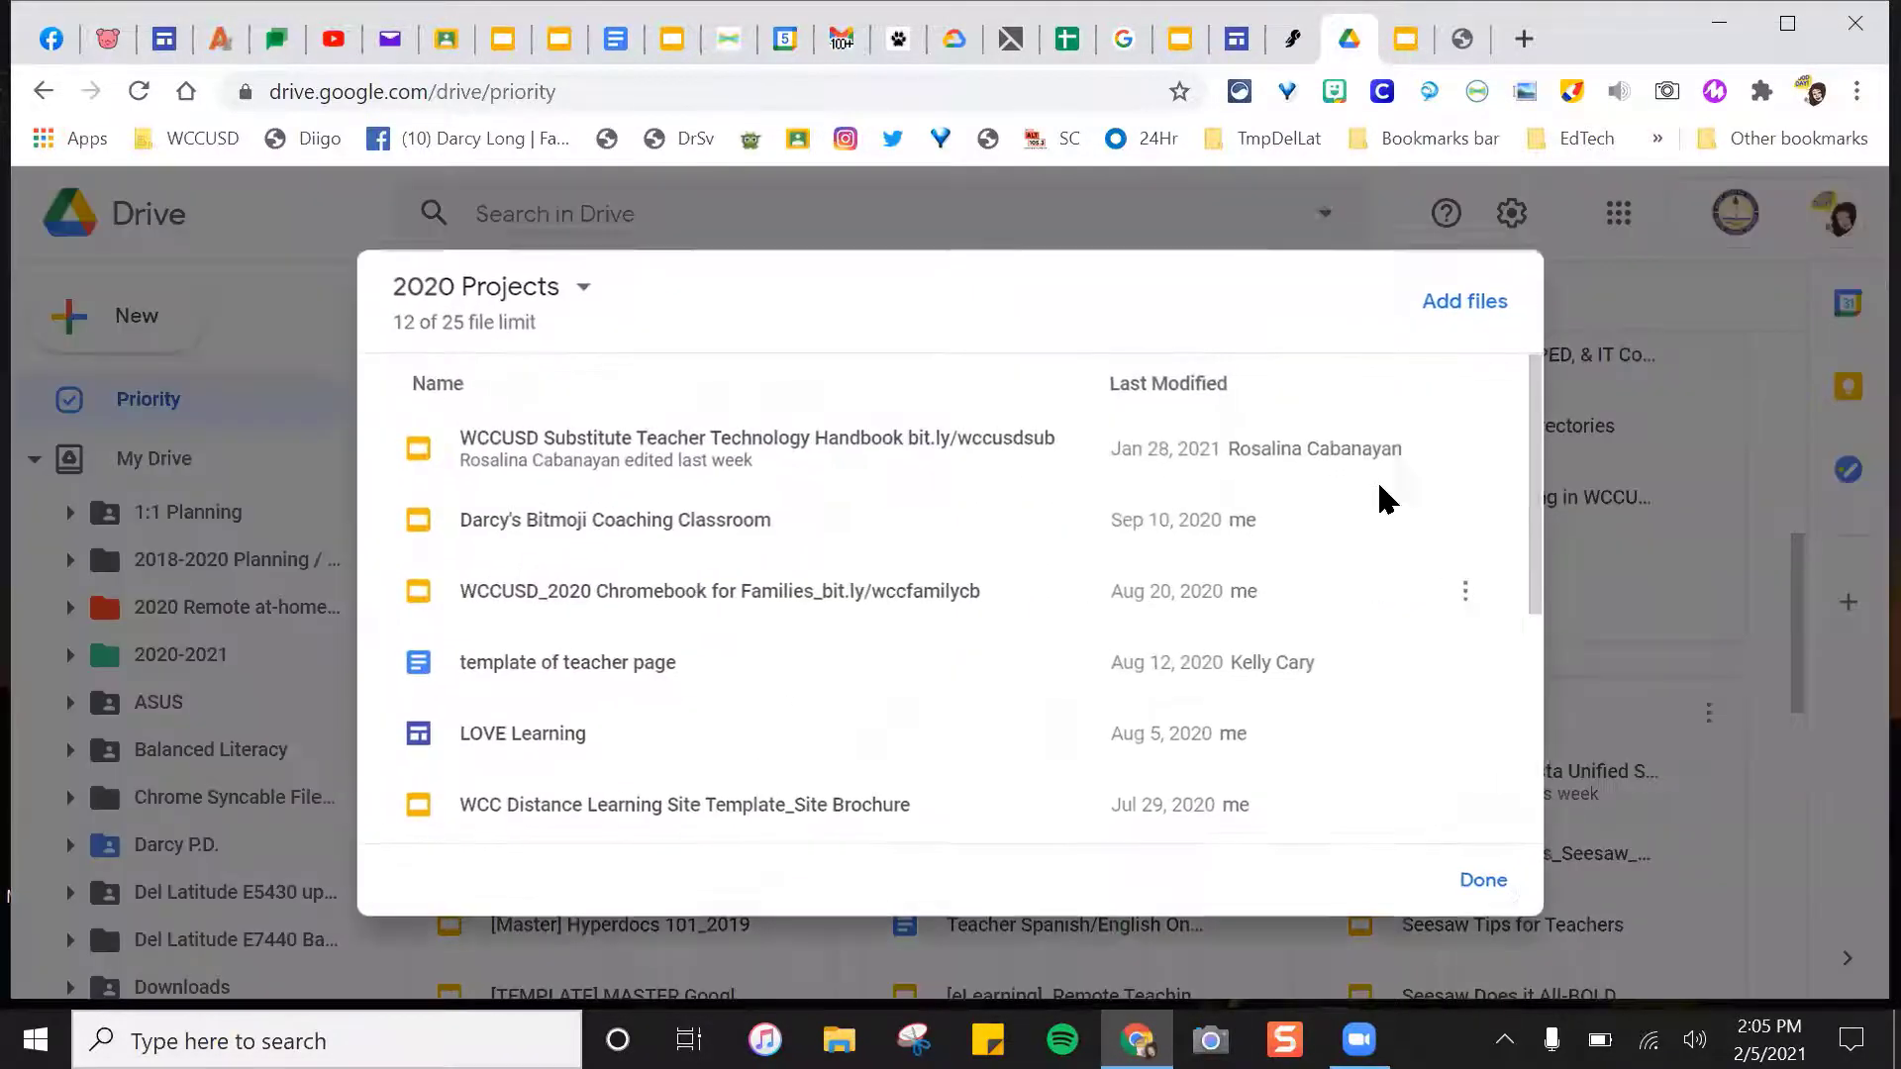
pyautogui.moveTo(1551, 451); pyautogui.dragTo(749, 314)
pyautogui.click(295, 302)
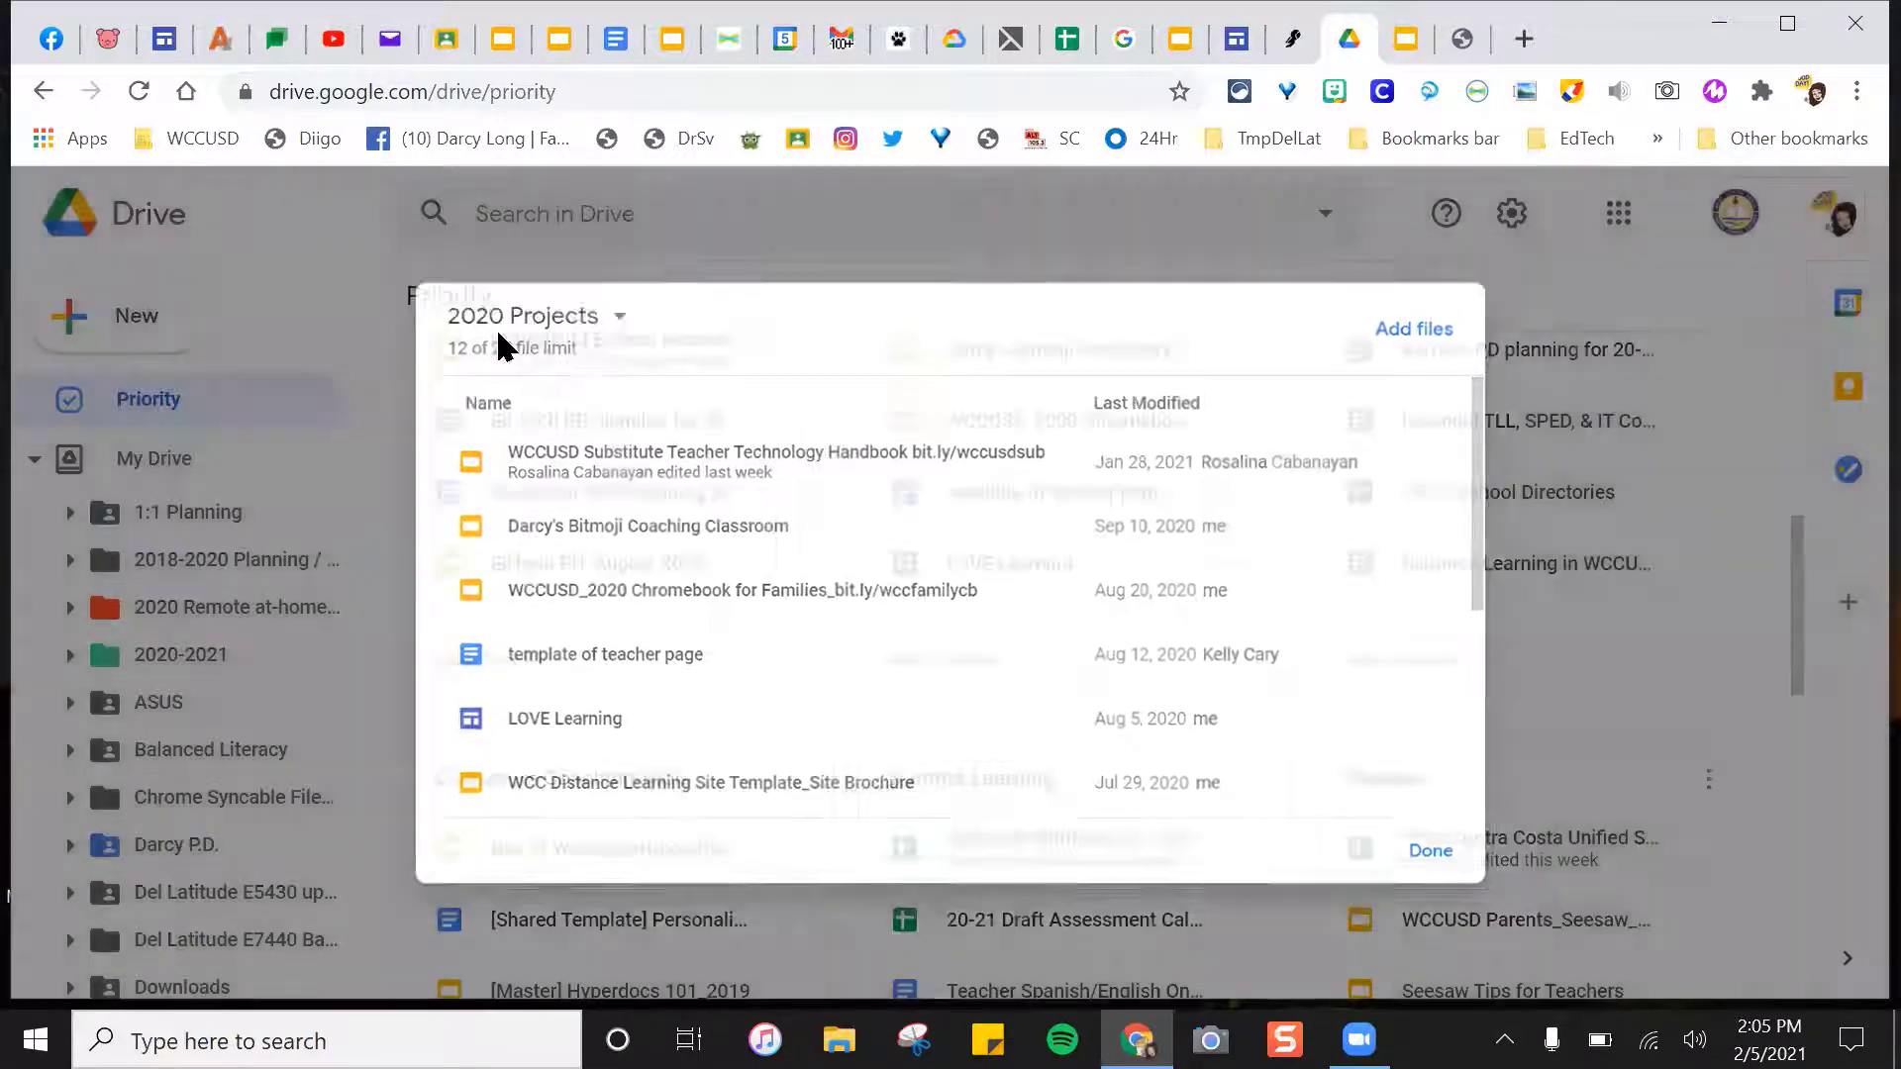
# Create a new workspace named "2021 Hybrid Classrooms".
pyautogui.scroll(3, 1218, 584)
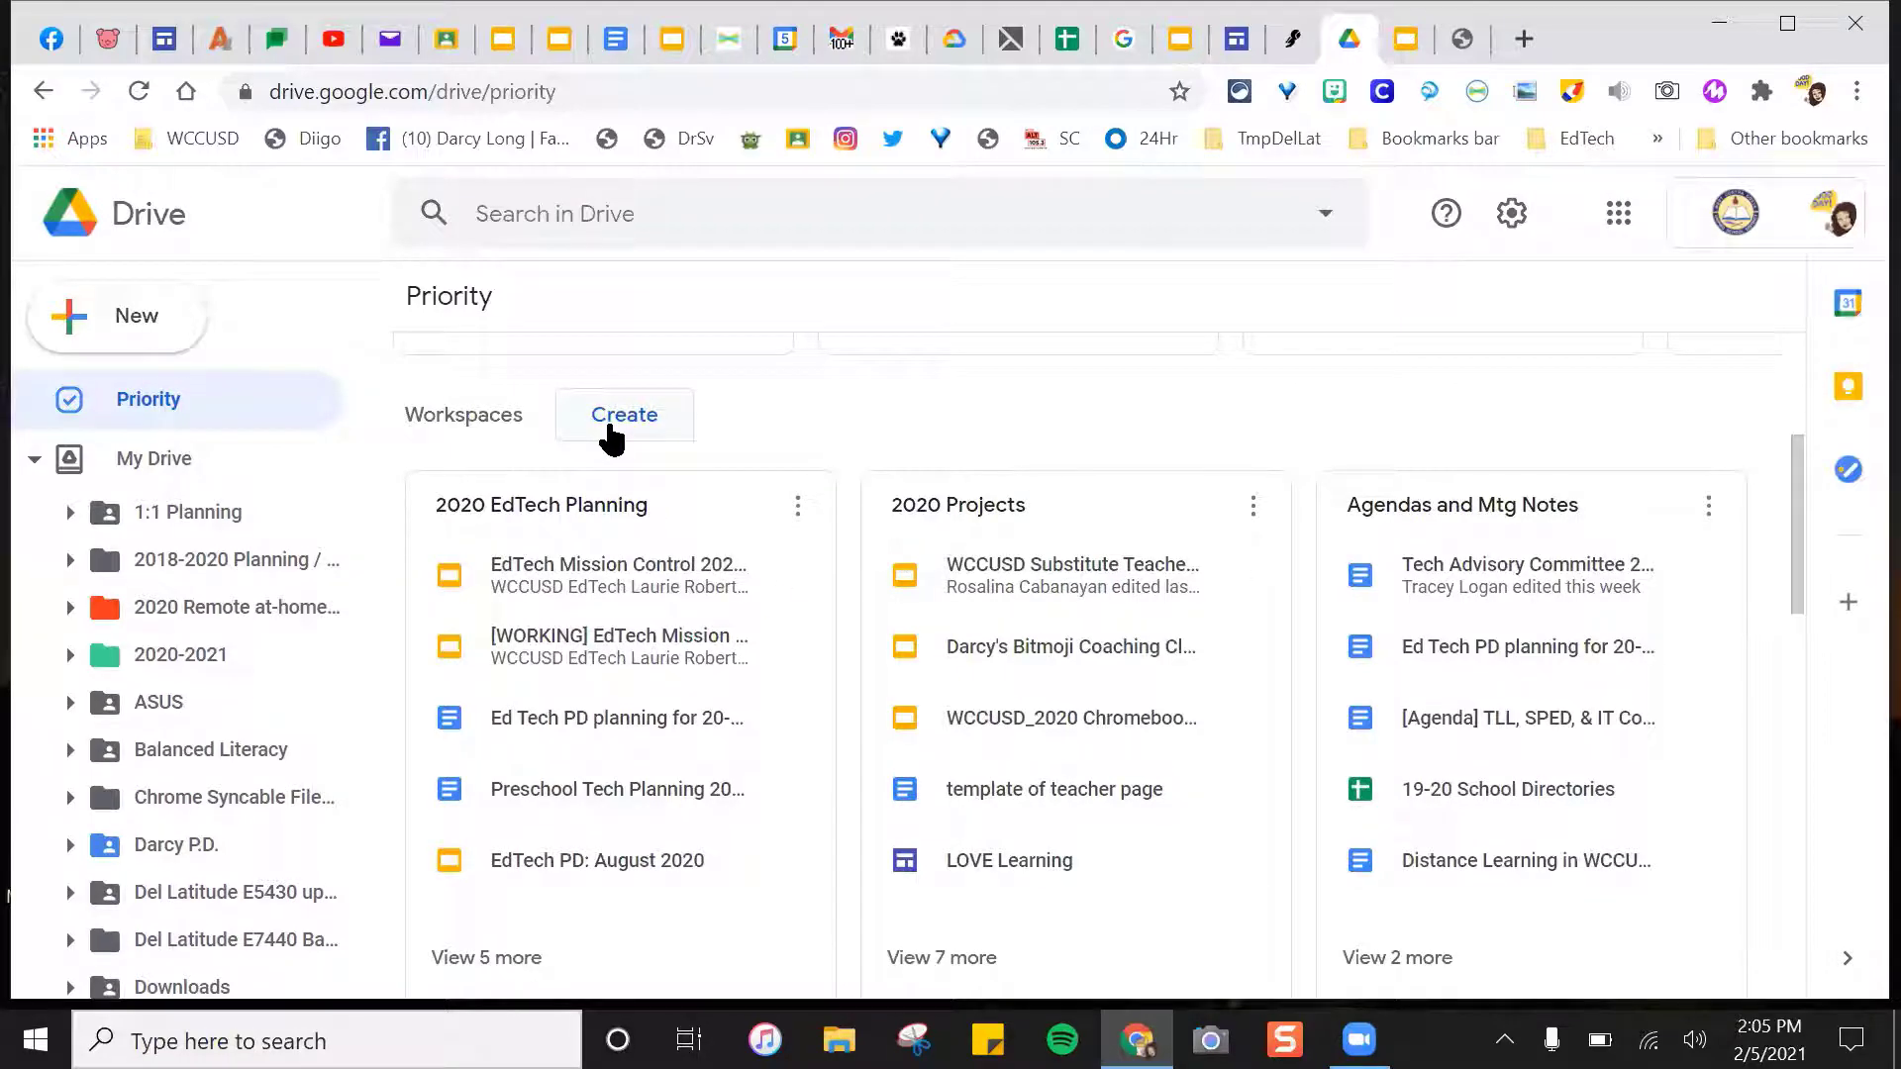
pyautogui.click(611, 426)
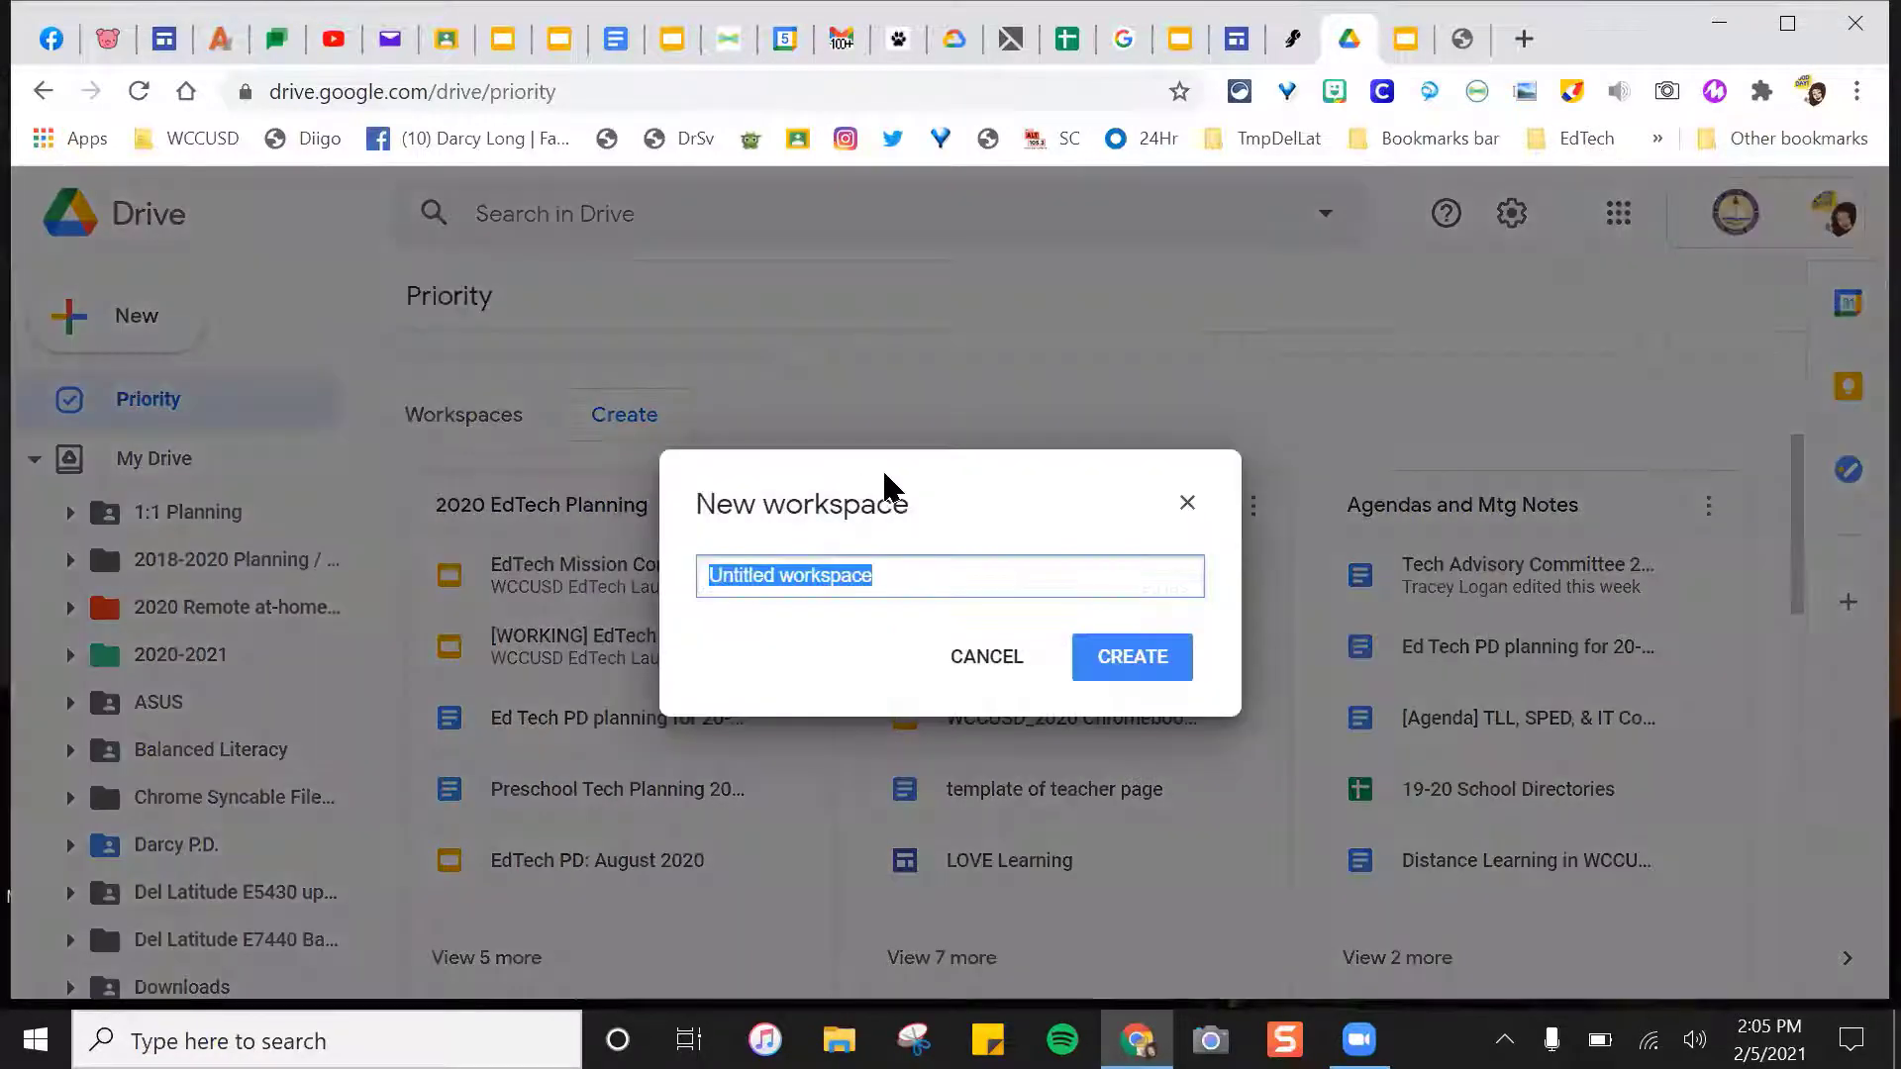
pyautogui.write('2021 ')
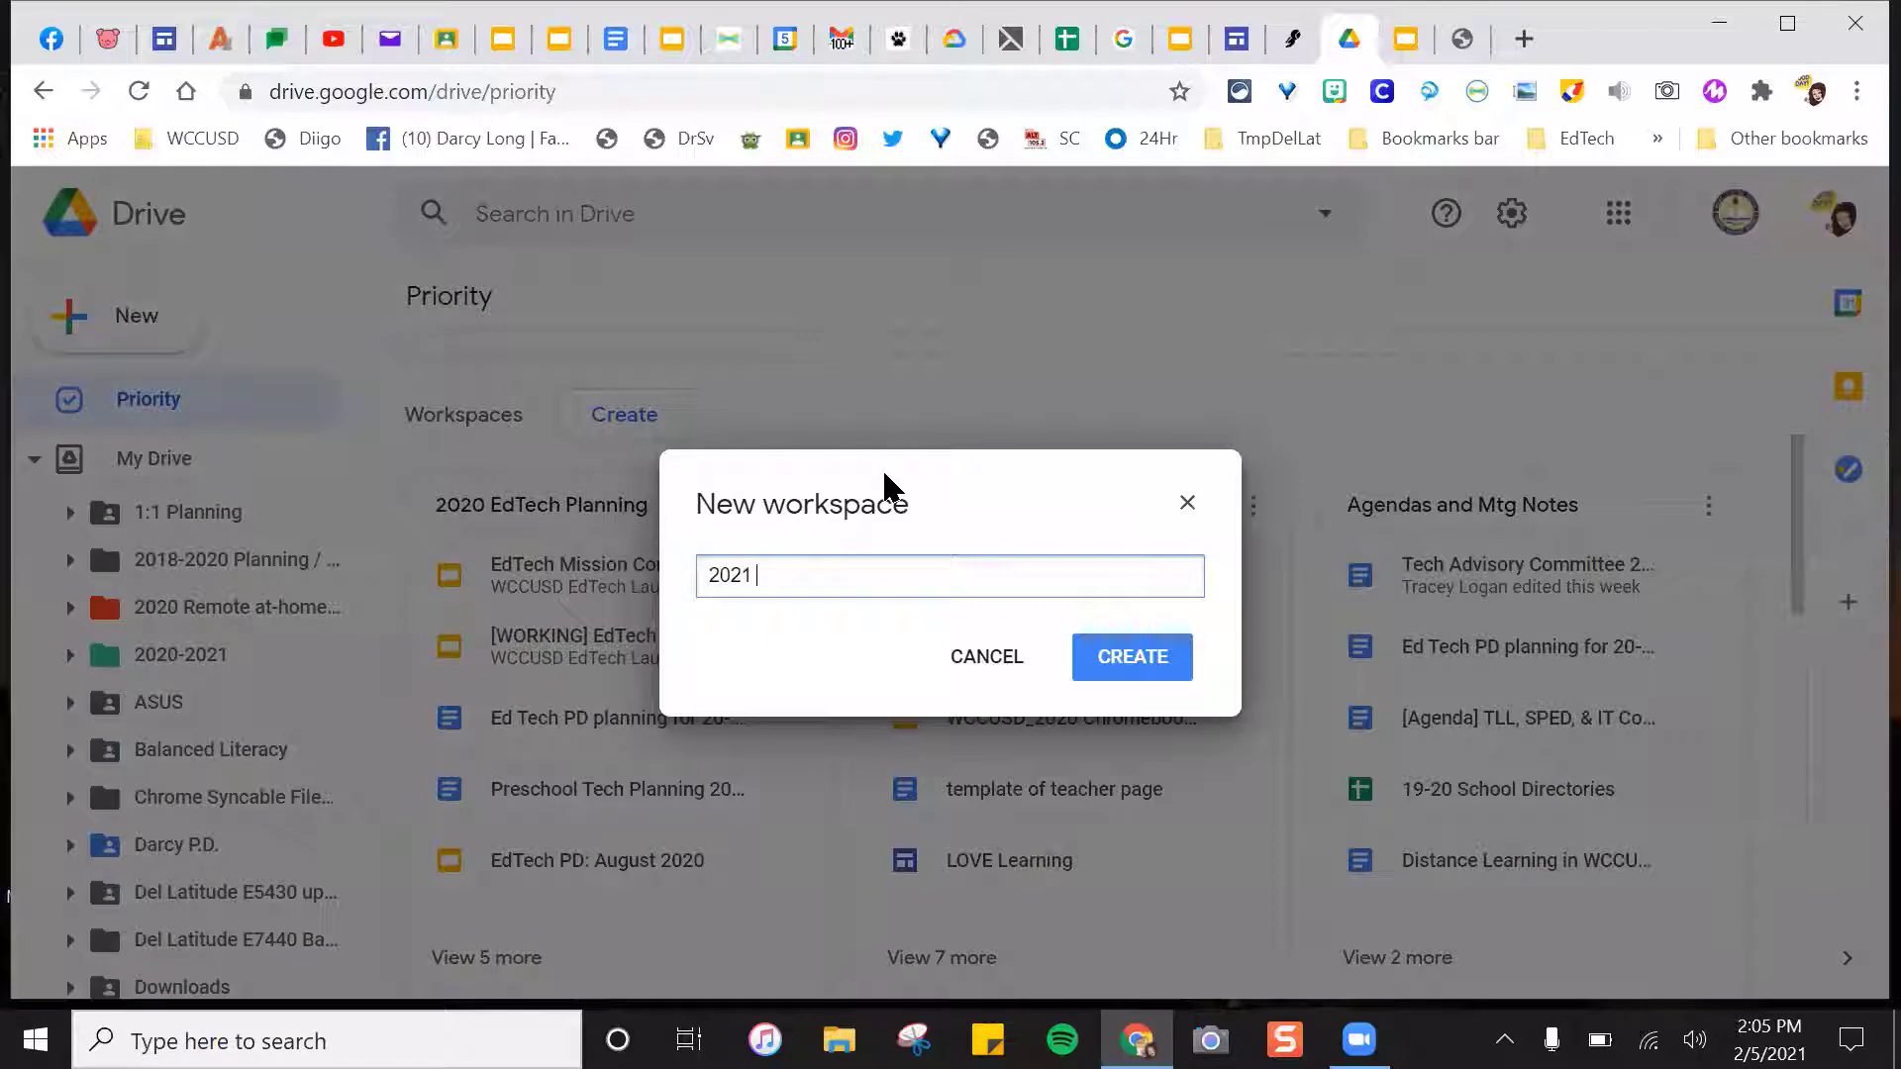
pyautogui.write('Hybrid Classrooms')
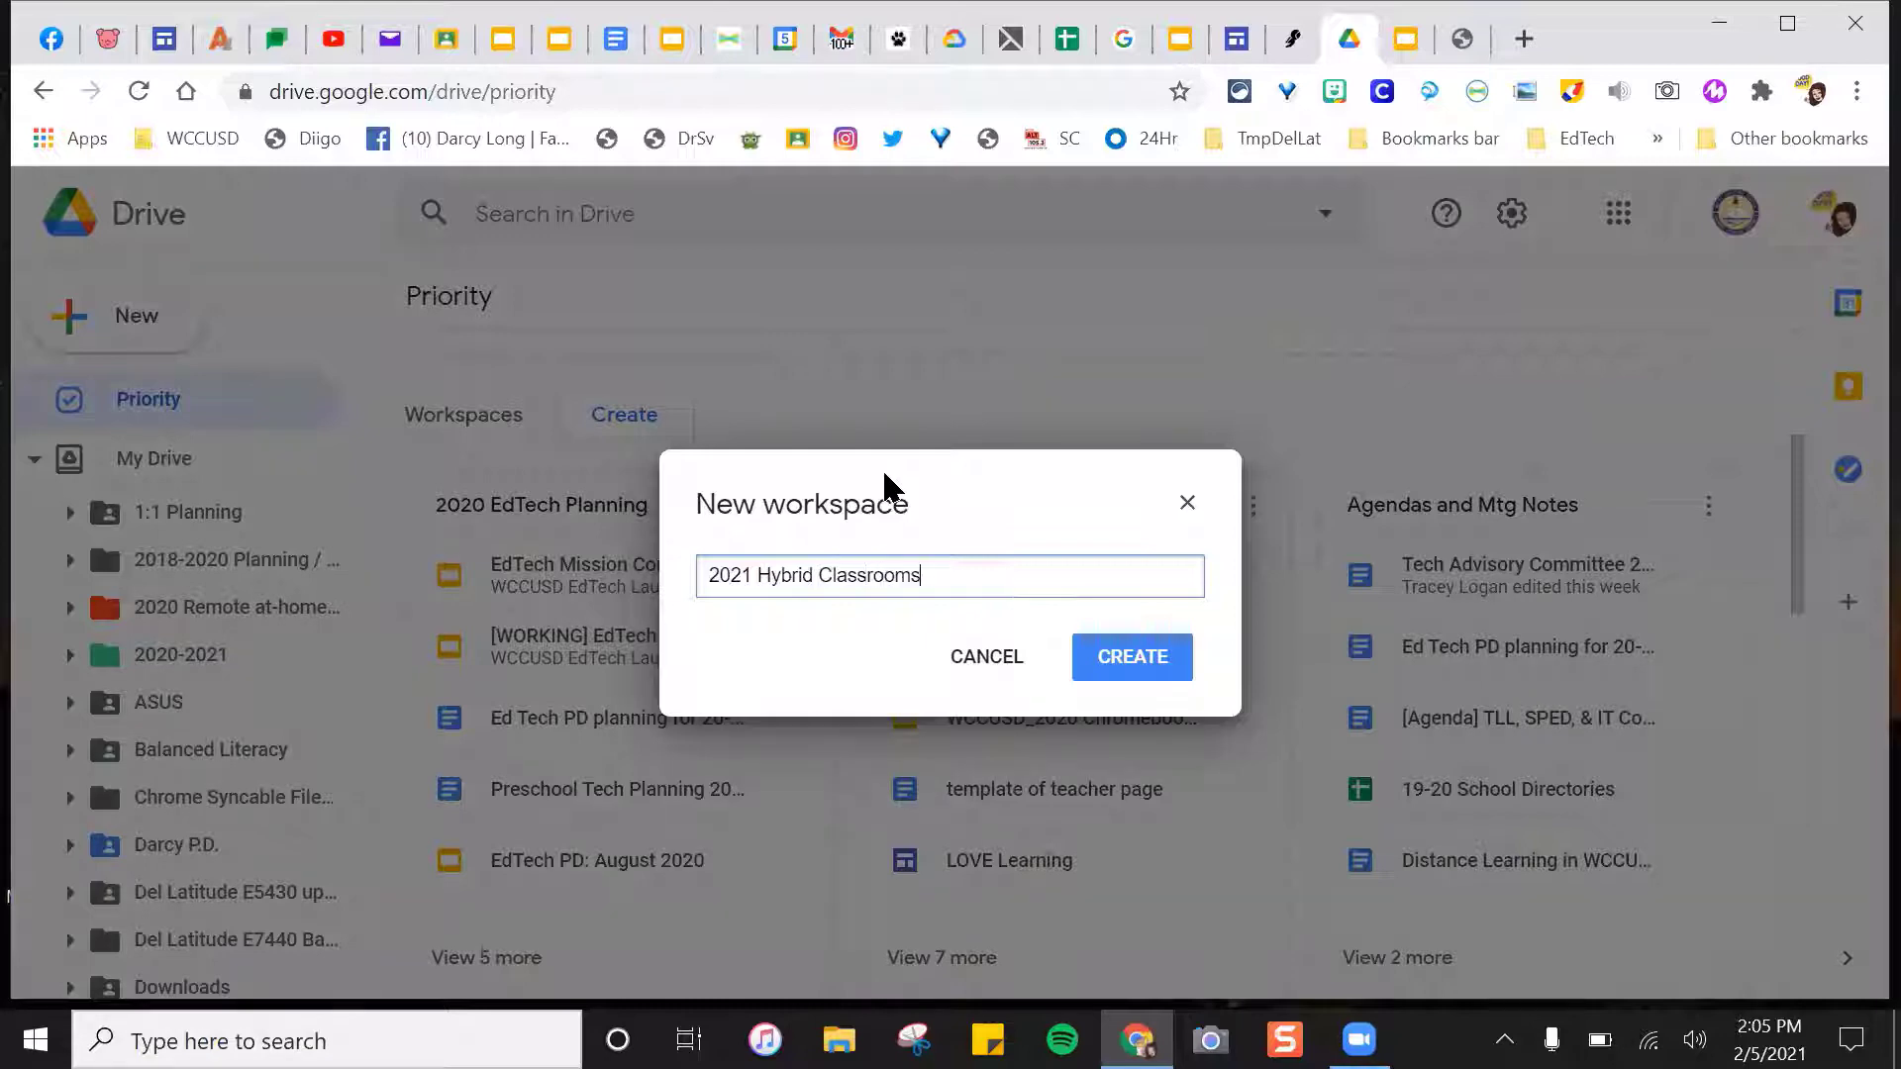
pyautogui.click(1099, 670)
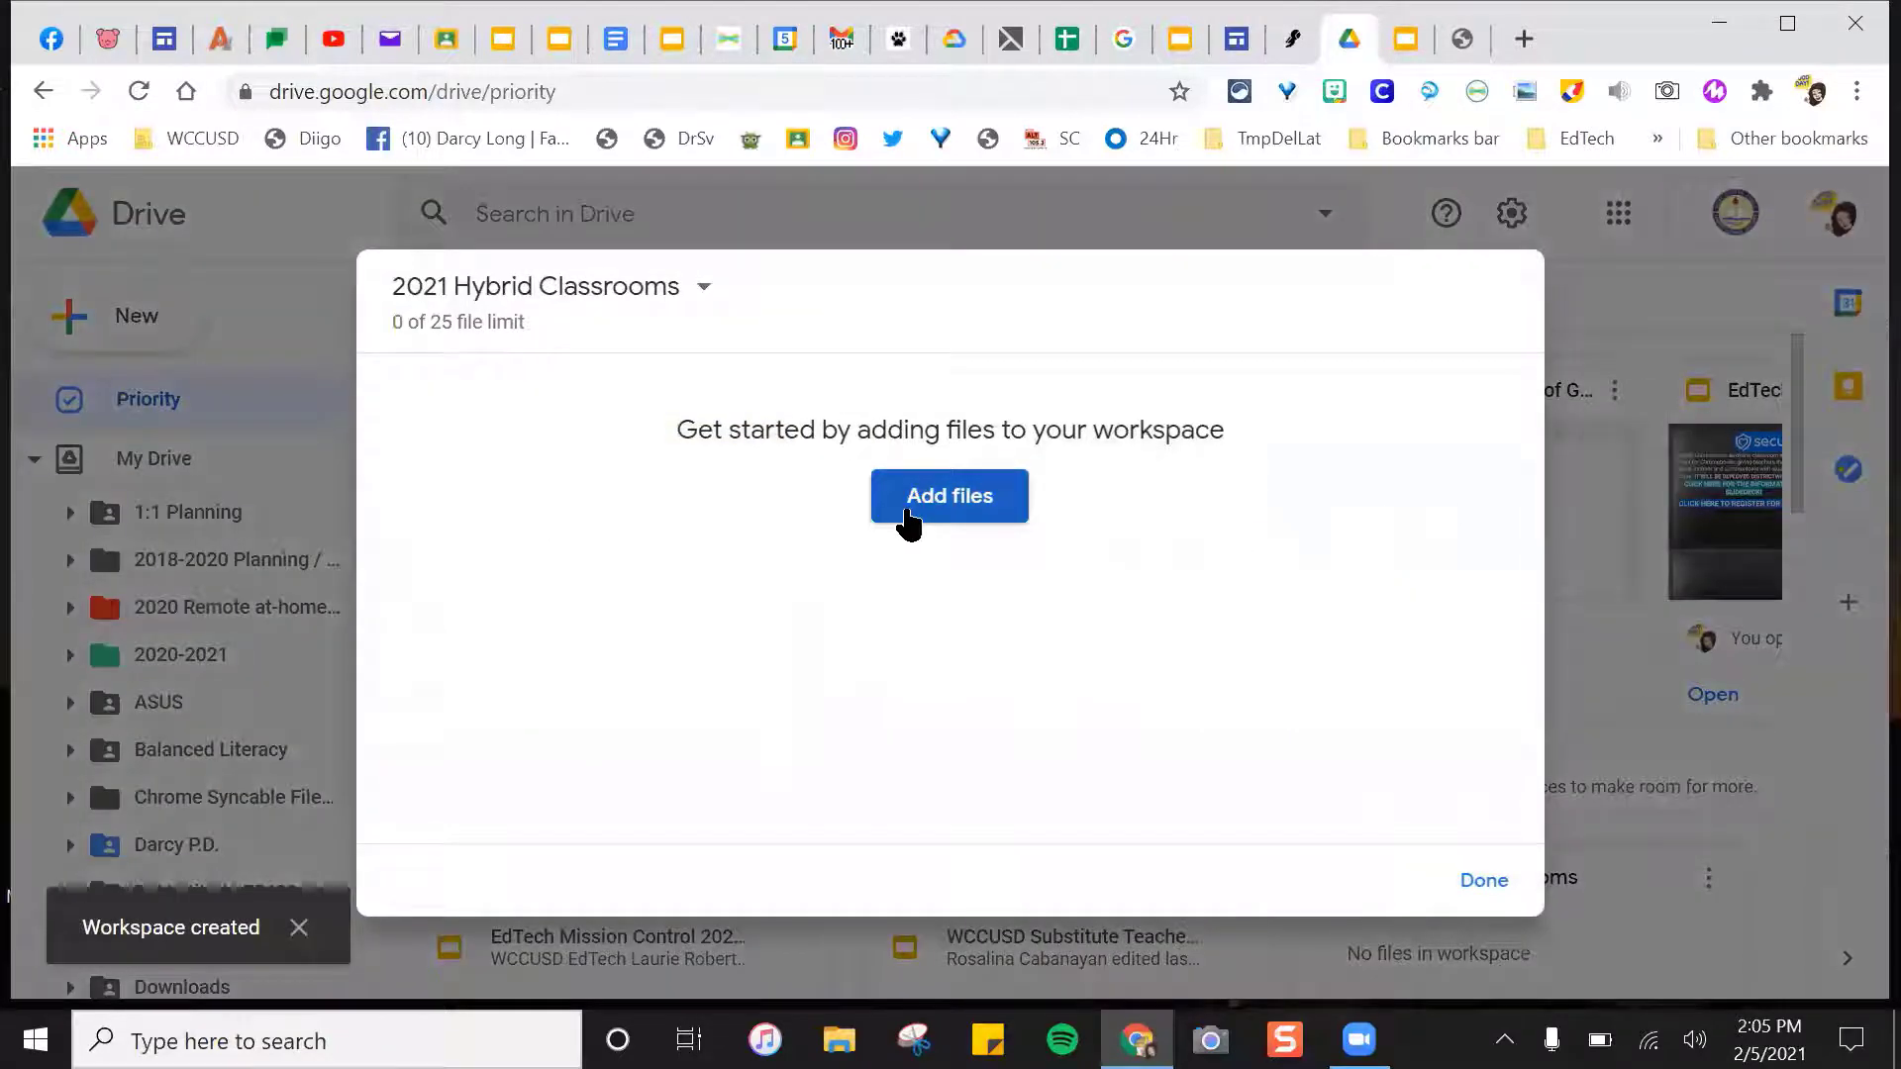
# Start adding files to the 2021 Hybrid Classrooms workspace, look through the suggested files and opt to choose other files.
pyautogui.click(907, 512)
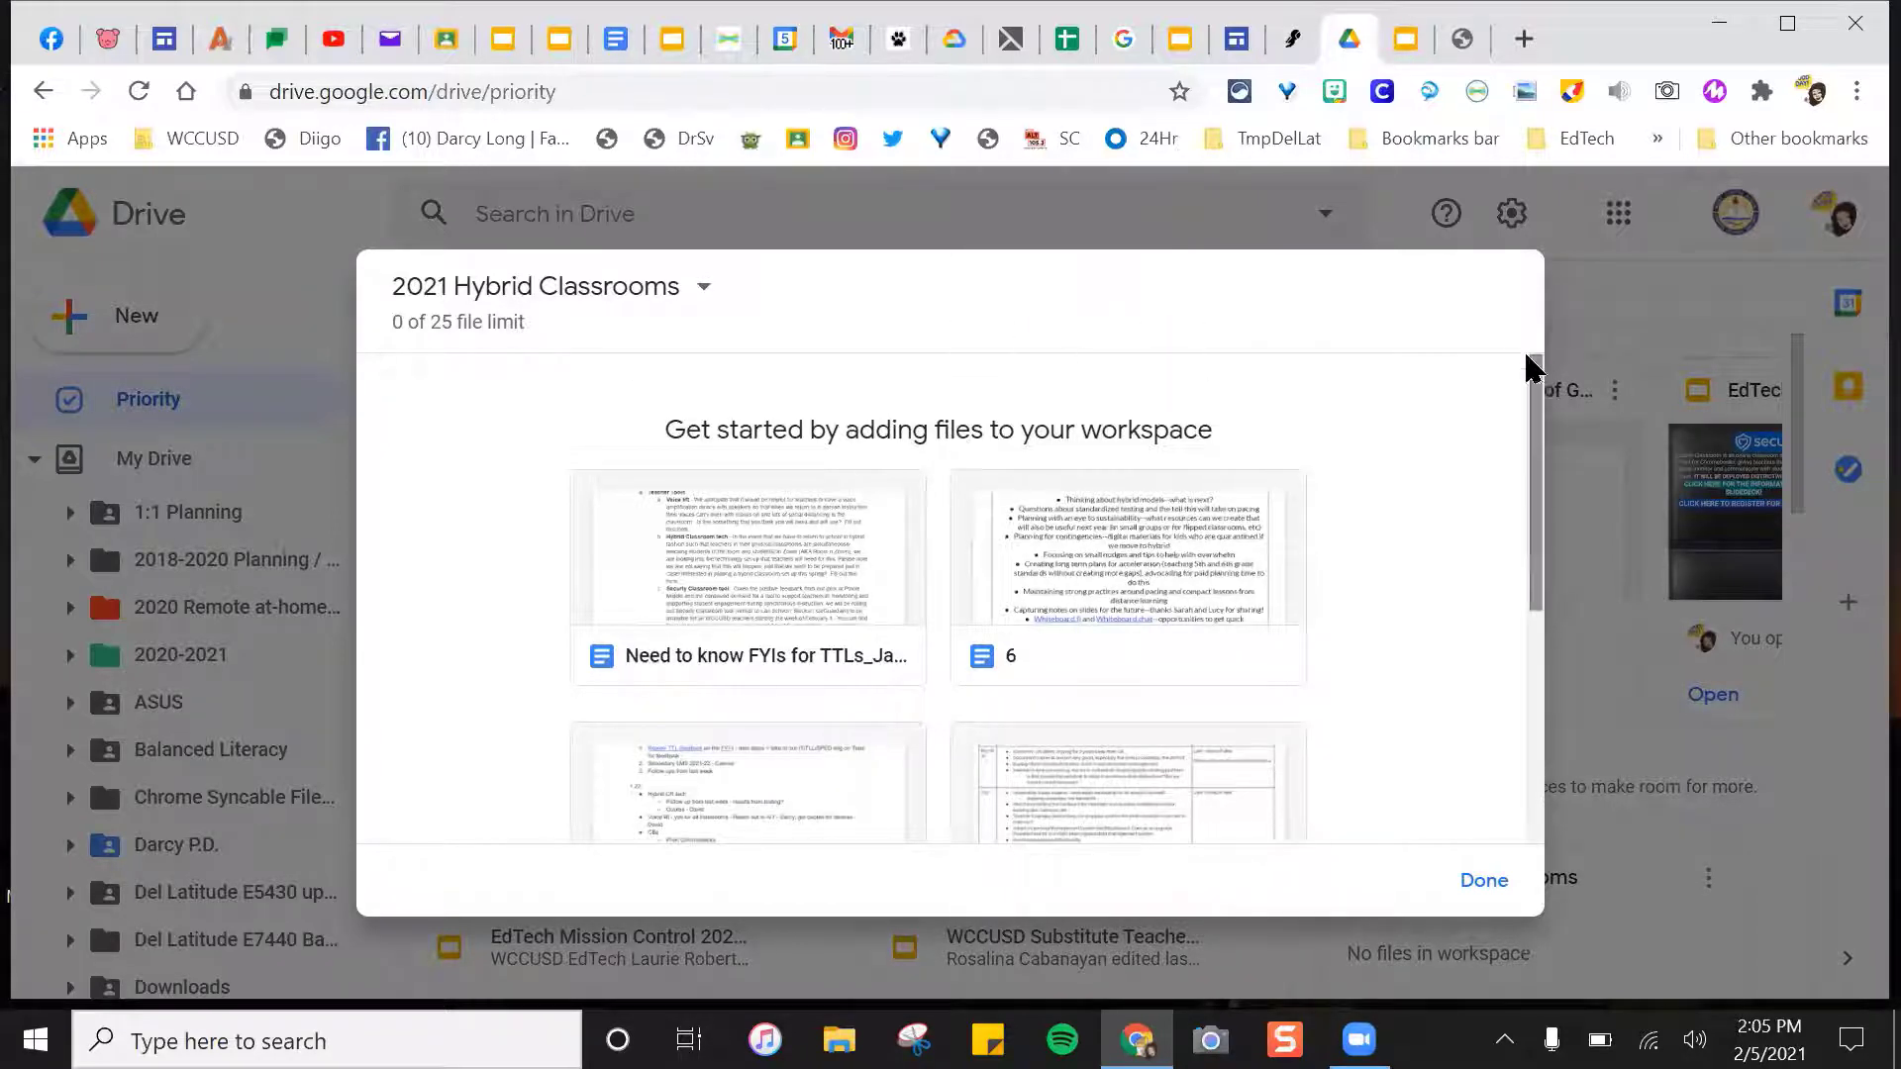
pyautogui.moveTo(1529, 357)
pyautogui.mouseDown()
pyautogui.moveTo(1551, 592)
pyautogui.moveTo(1523, 555)
pyautogui.moveTo(1536, 382)
pyautogui.mouseUp()
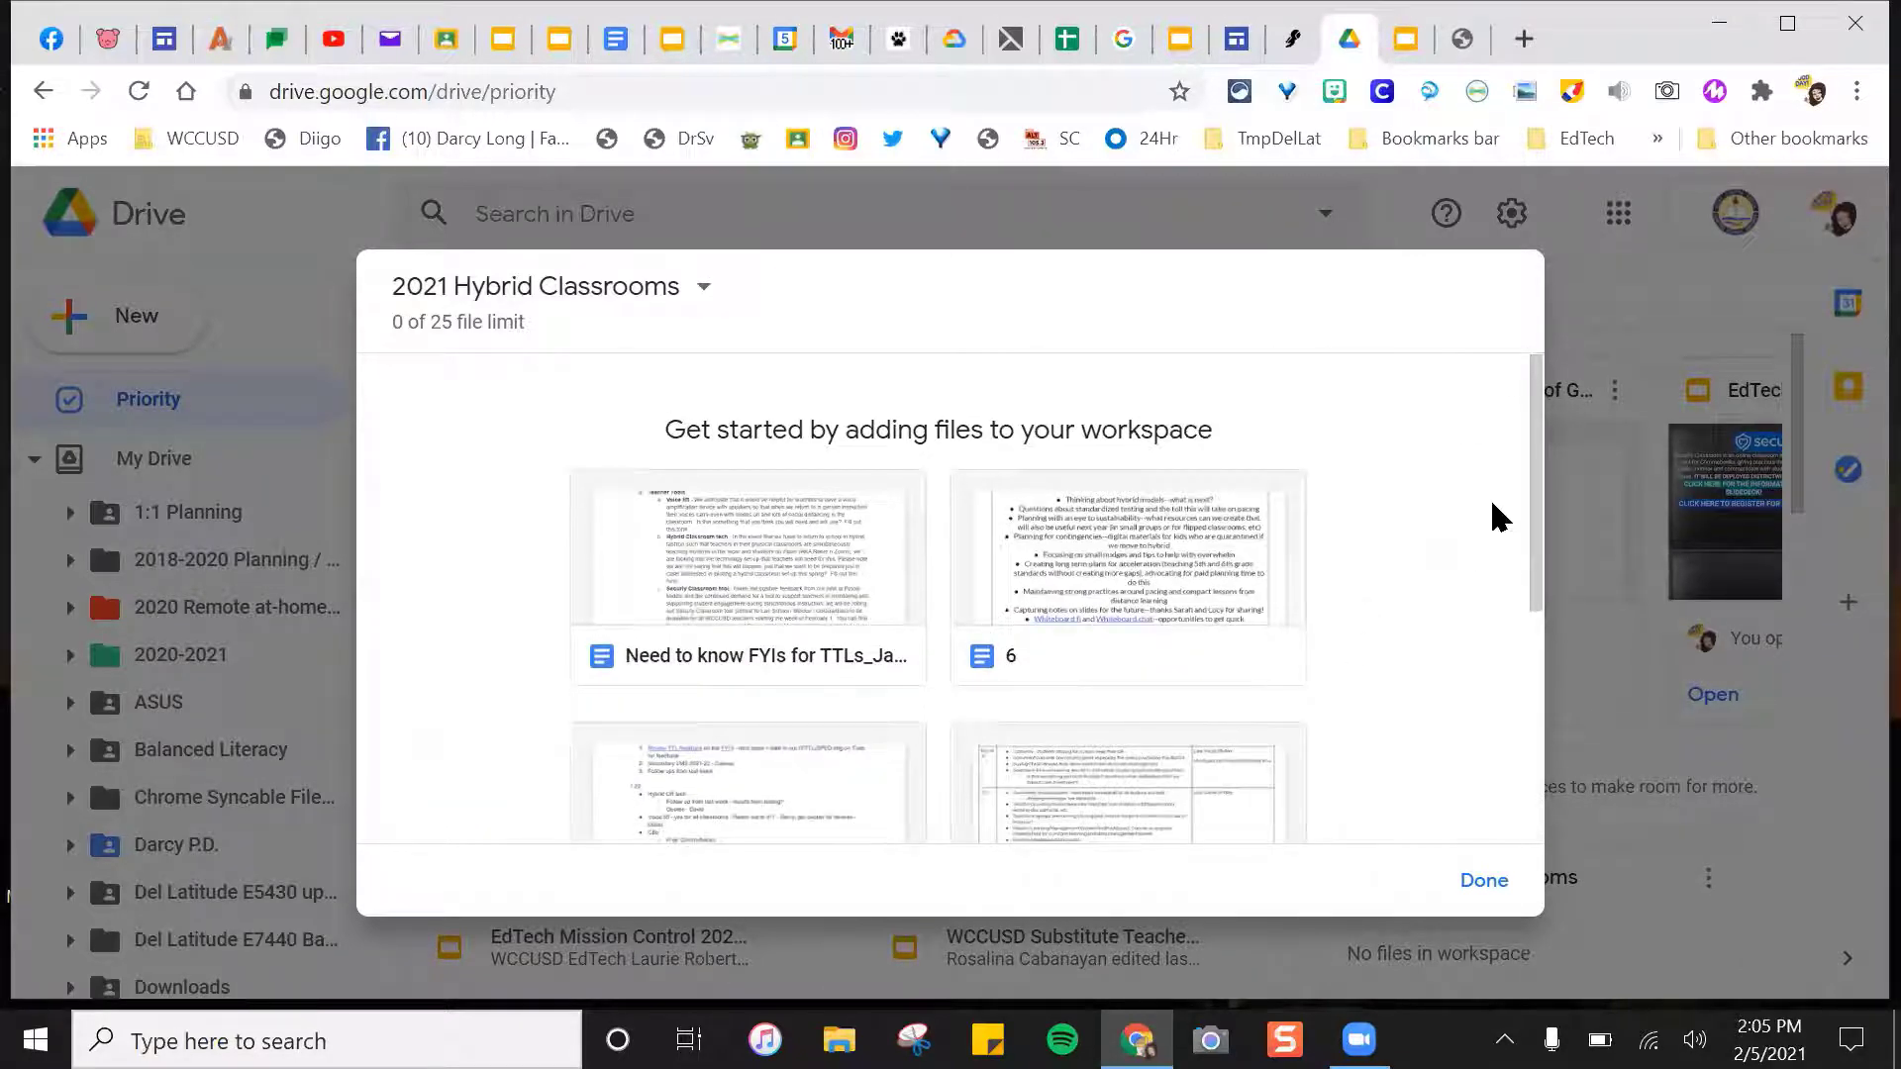
pyautogui.scroll(-3, 1545, 497)
pyautogui.scroll(-4, 1560, 512)
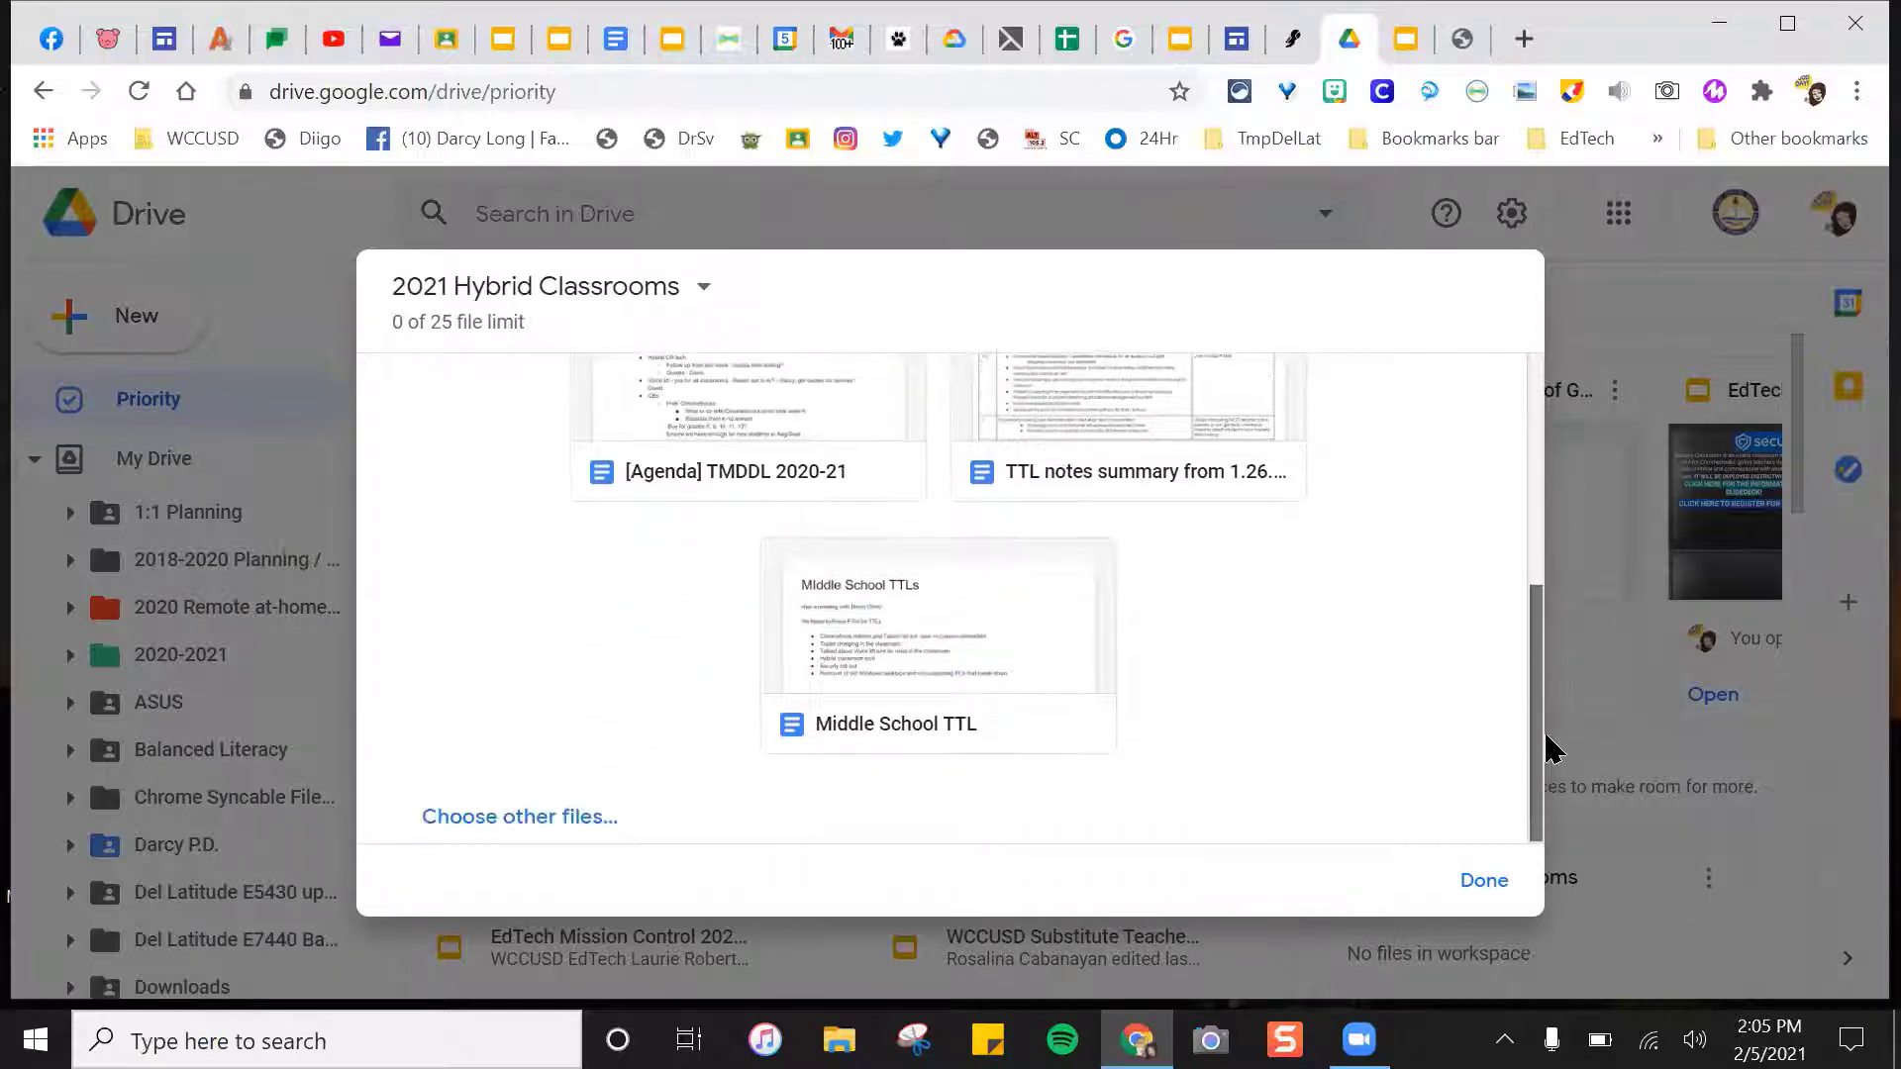
pyautogui.click(561, 814)
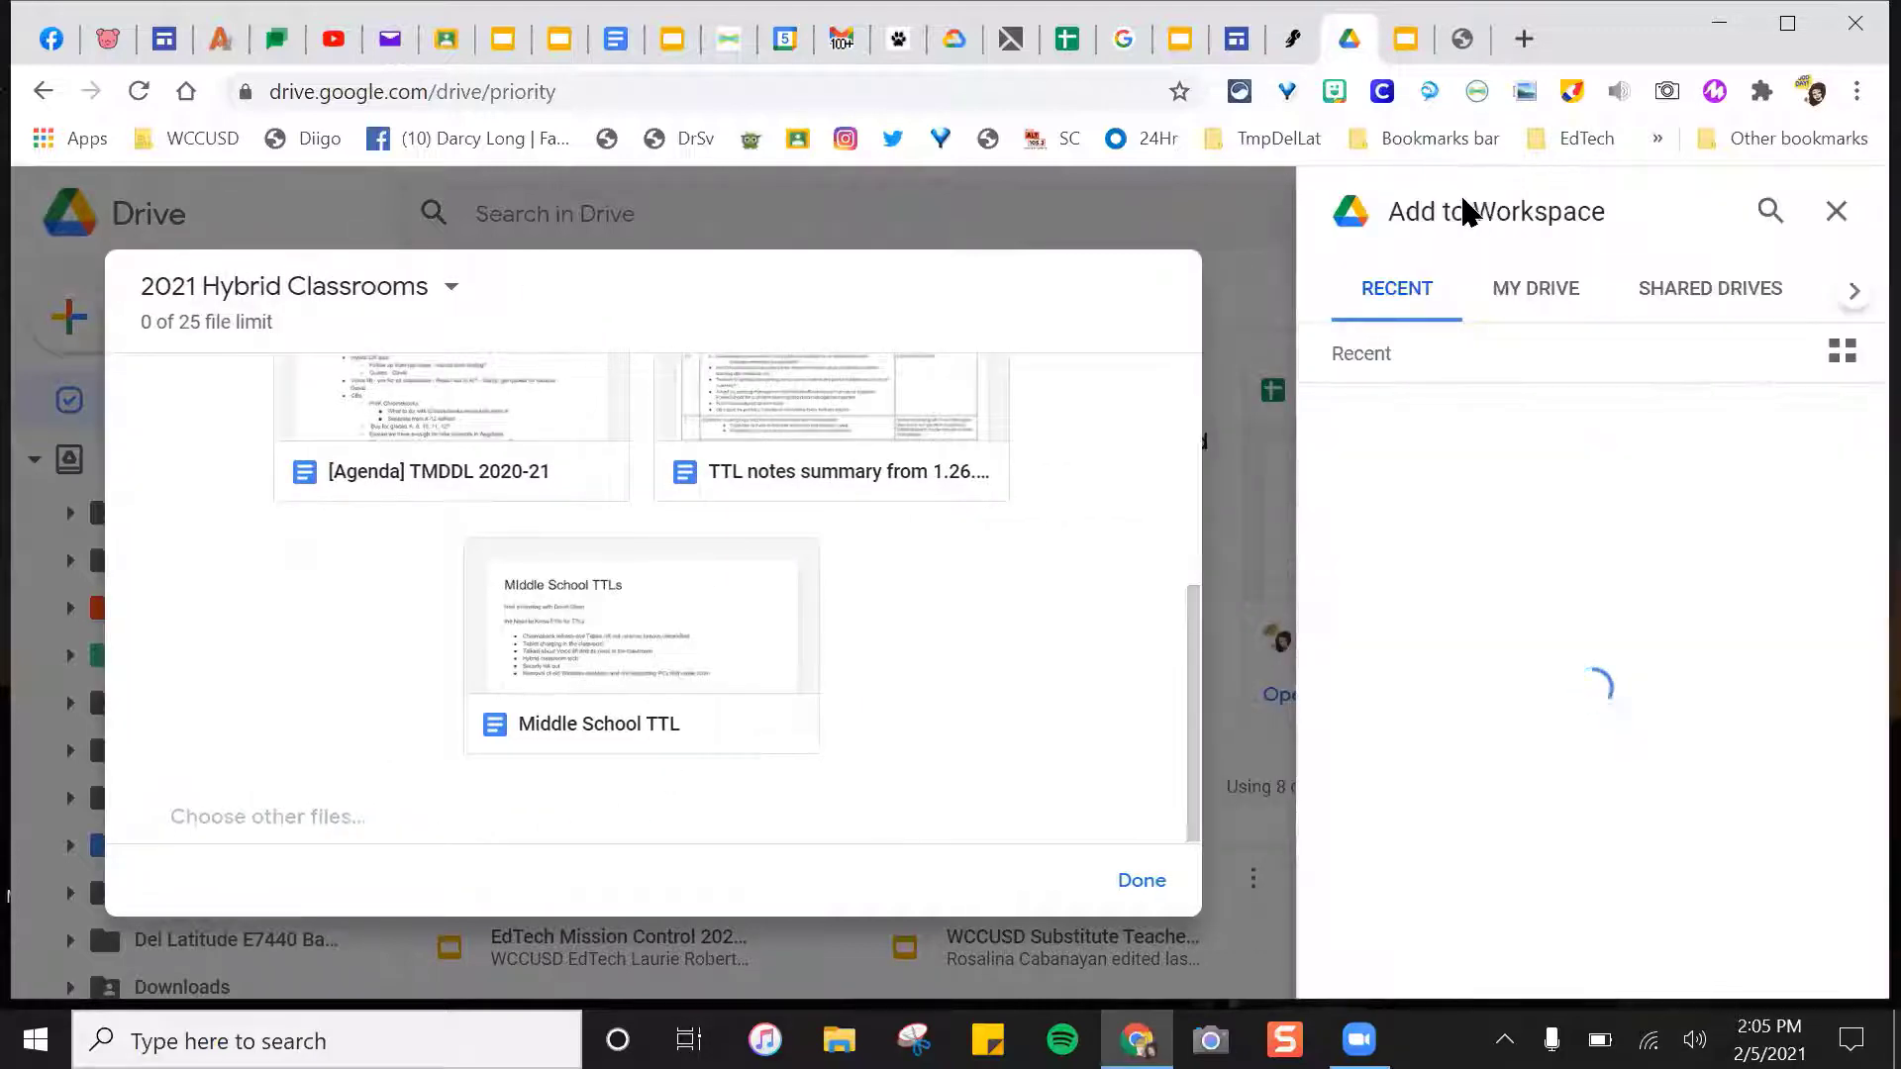
# Search Drive for "hybrid classroom" to find files for the workspace.
pyautogui.click(1544, 289)
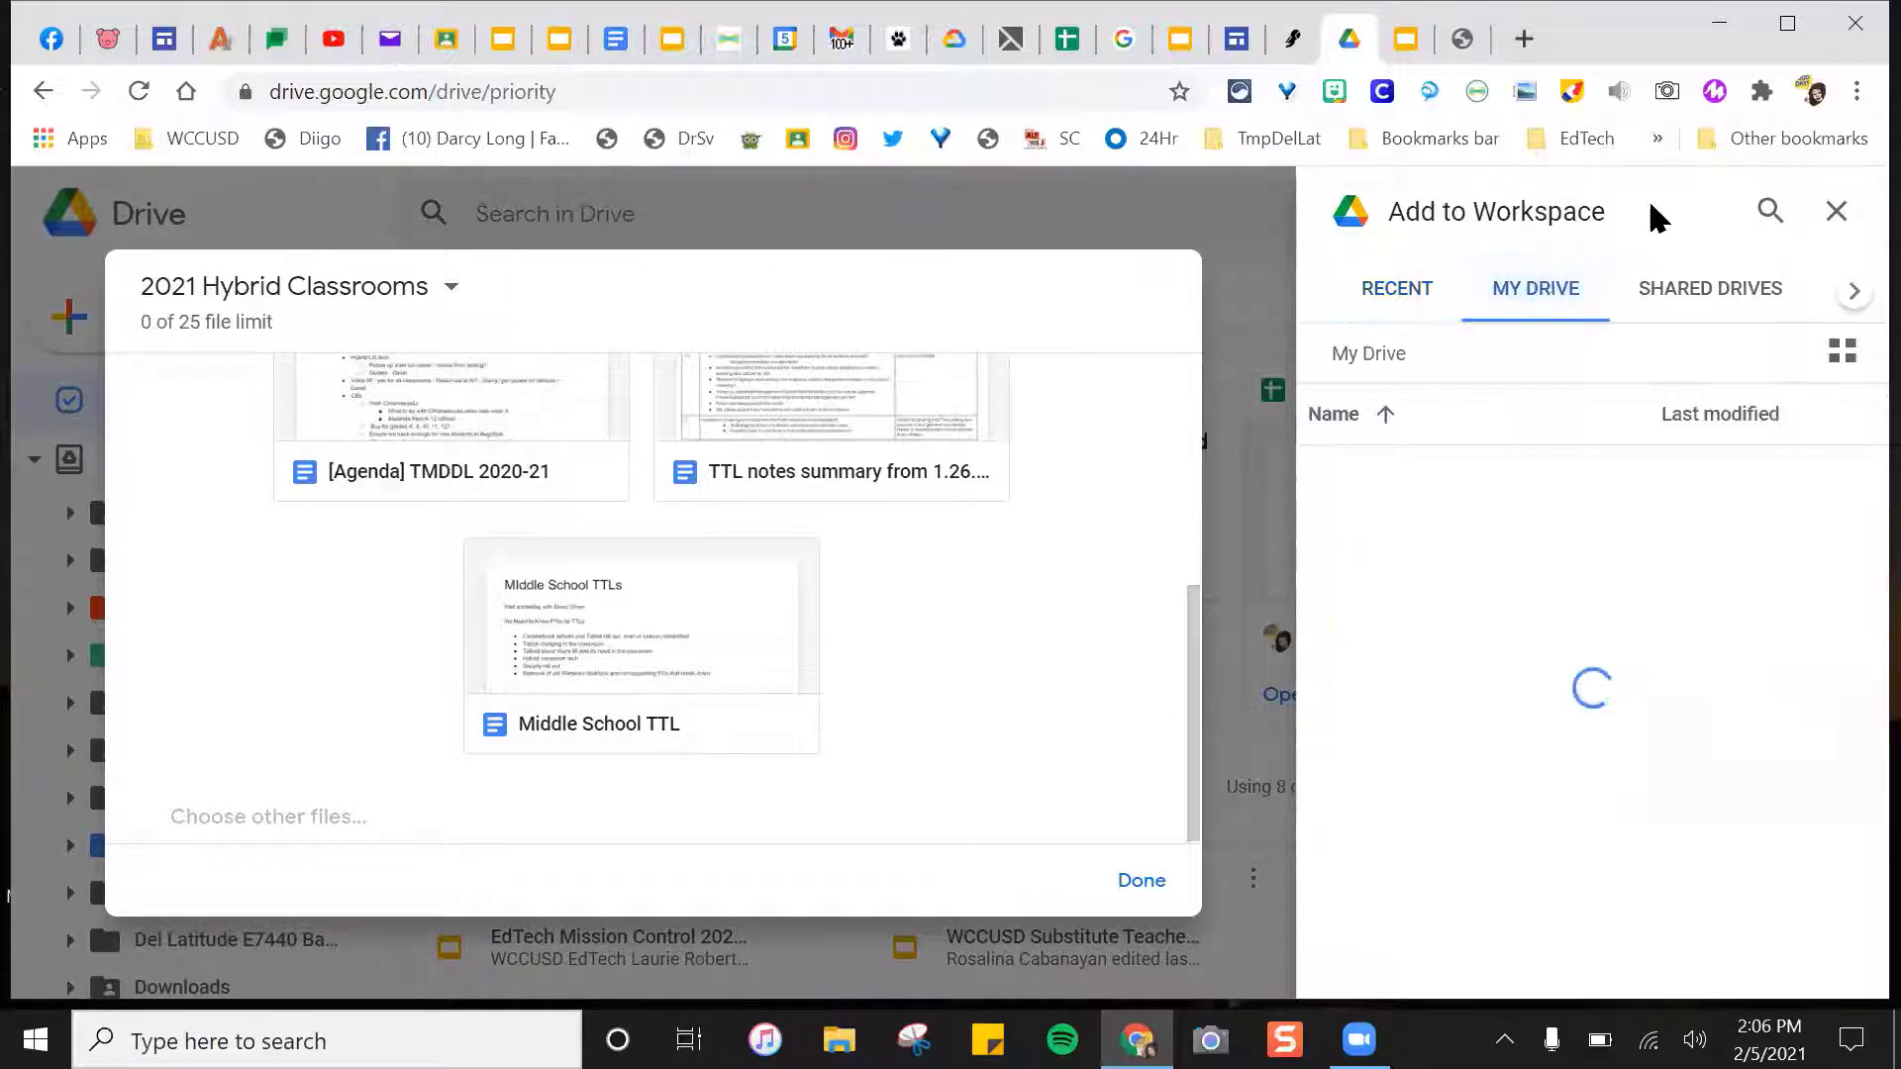
pyautogui.click(1766, 212)
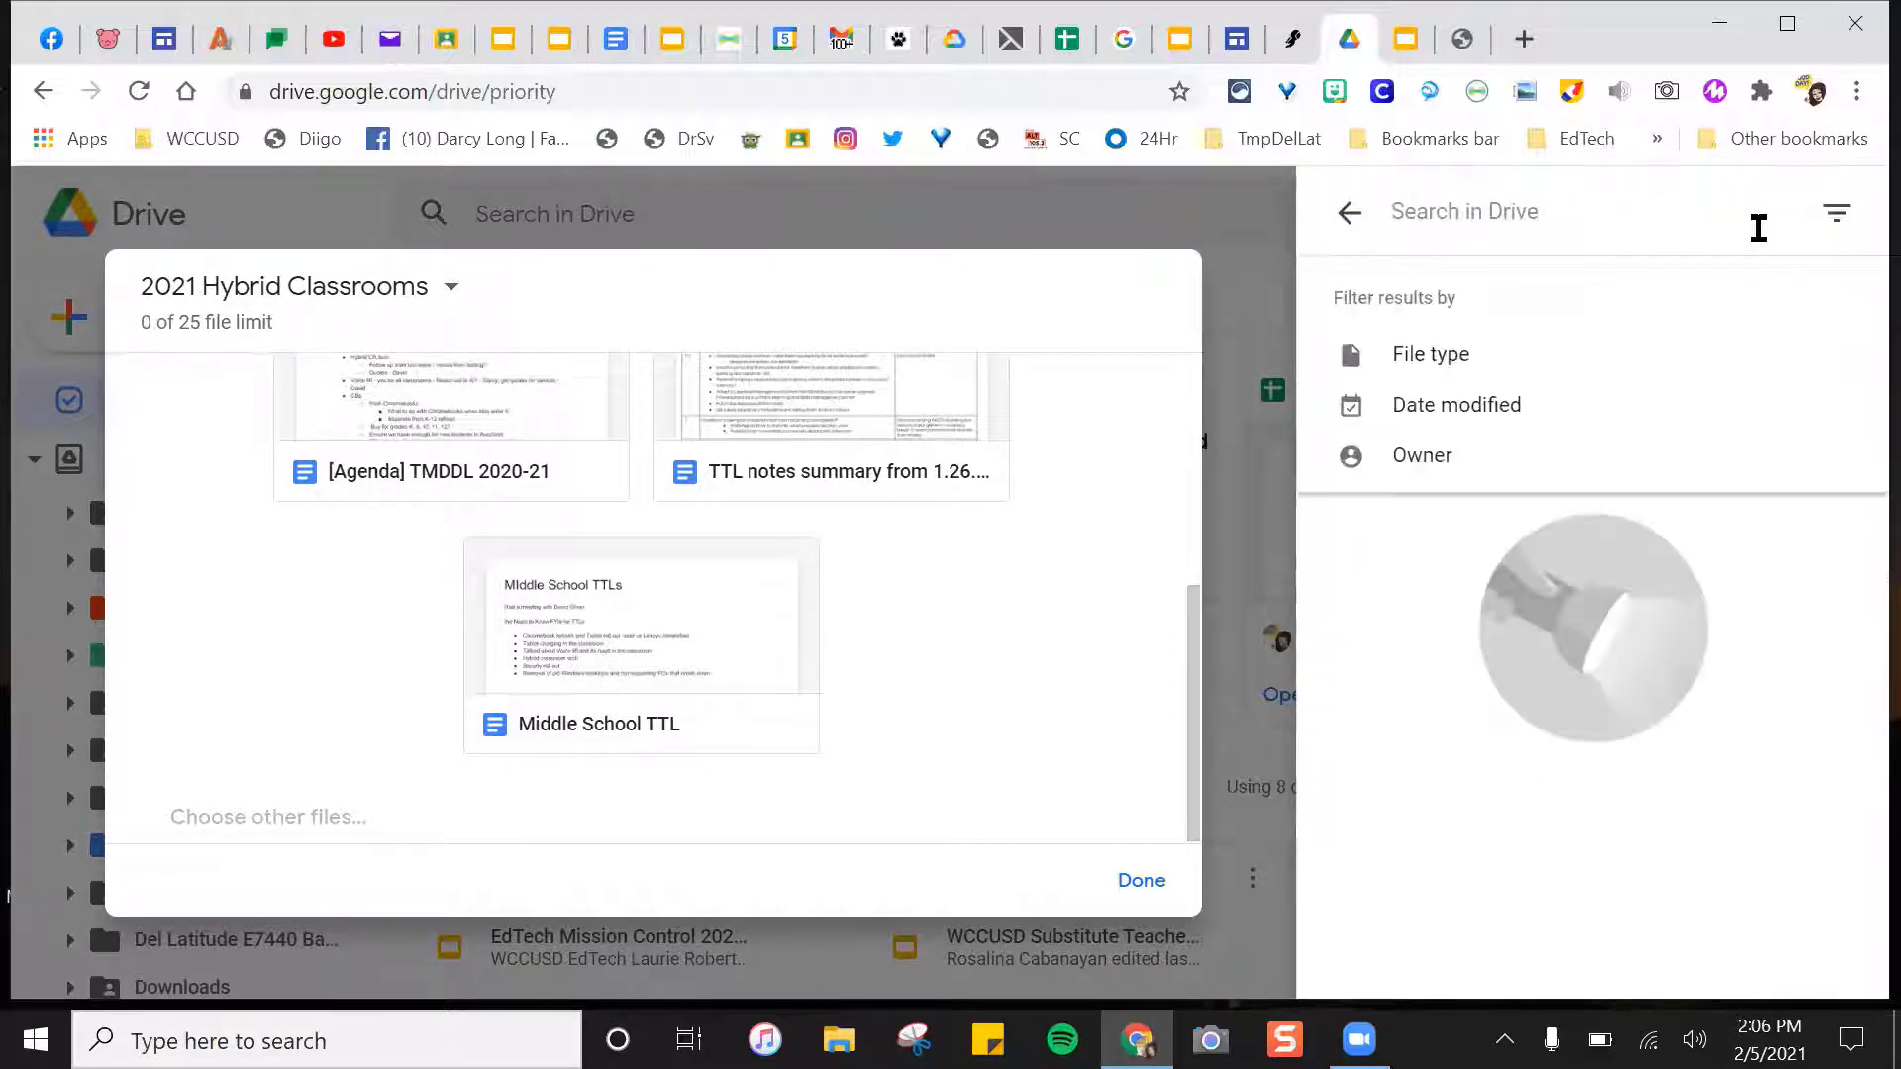
pyautogui.write('hybrid classroom')
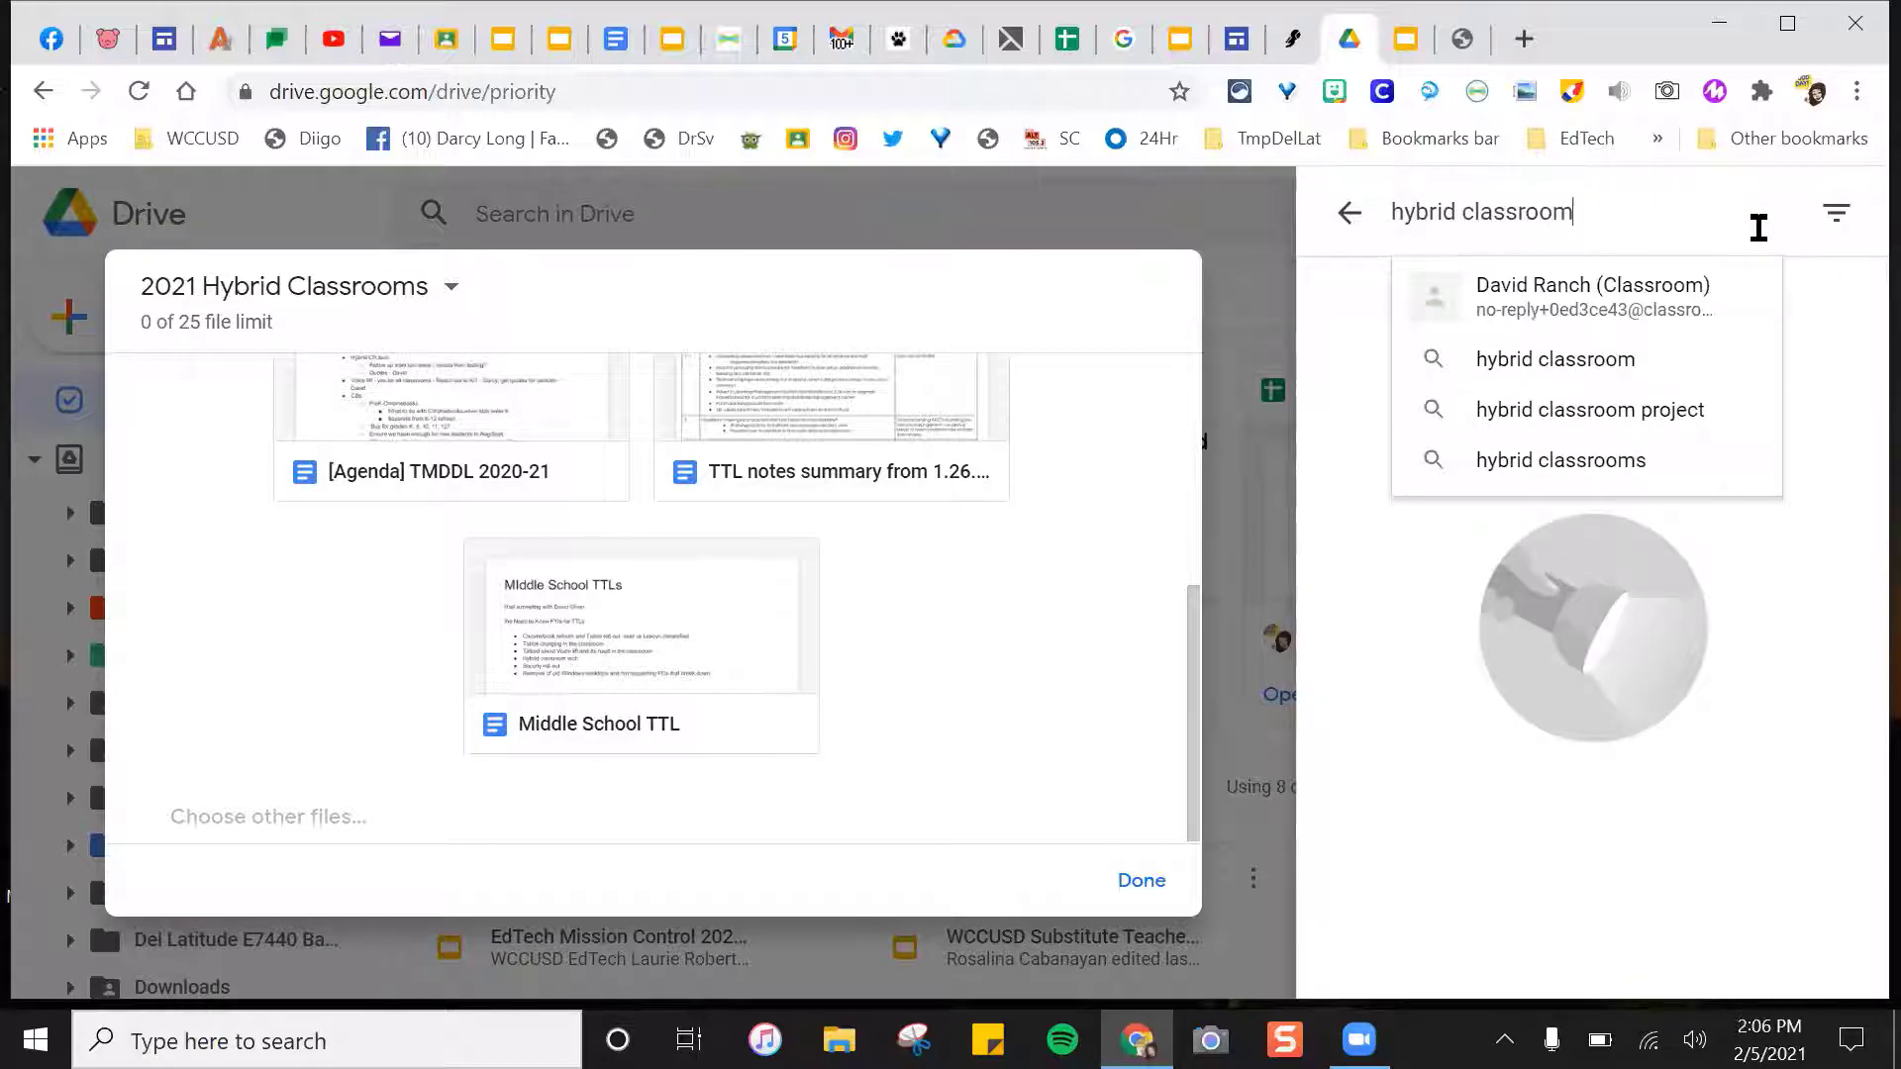
pyautogui.press('Return')
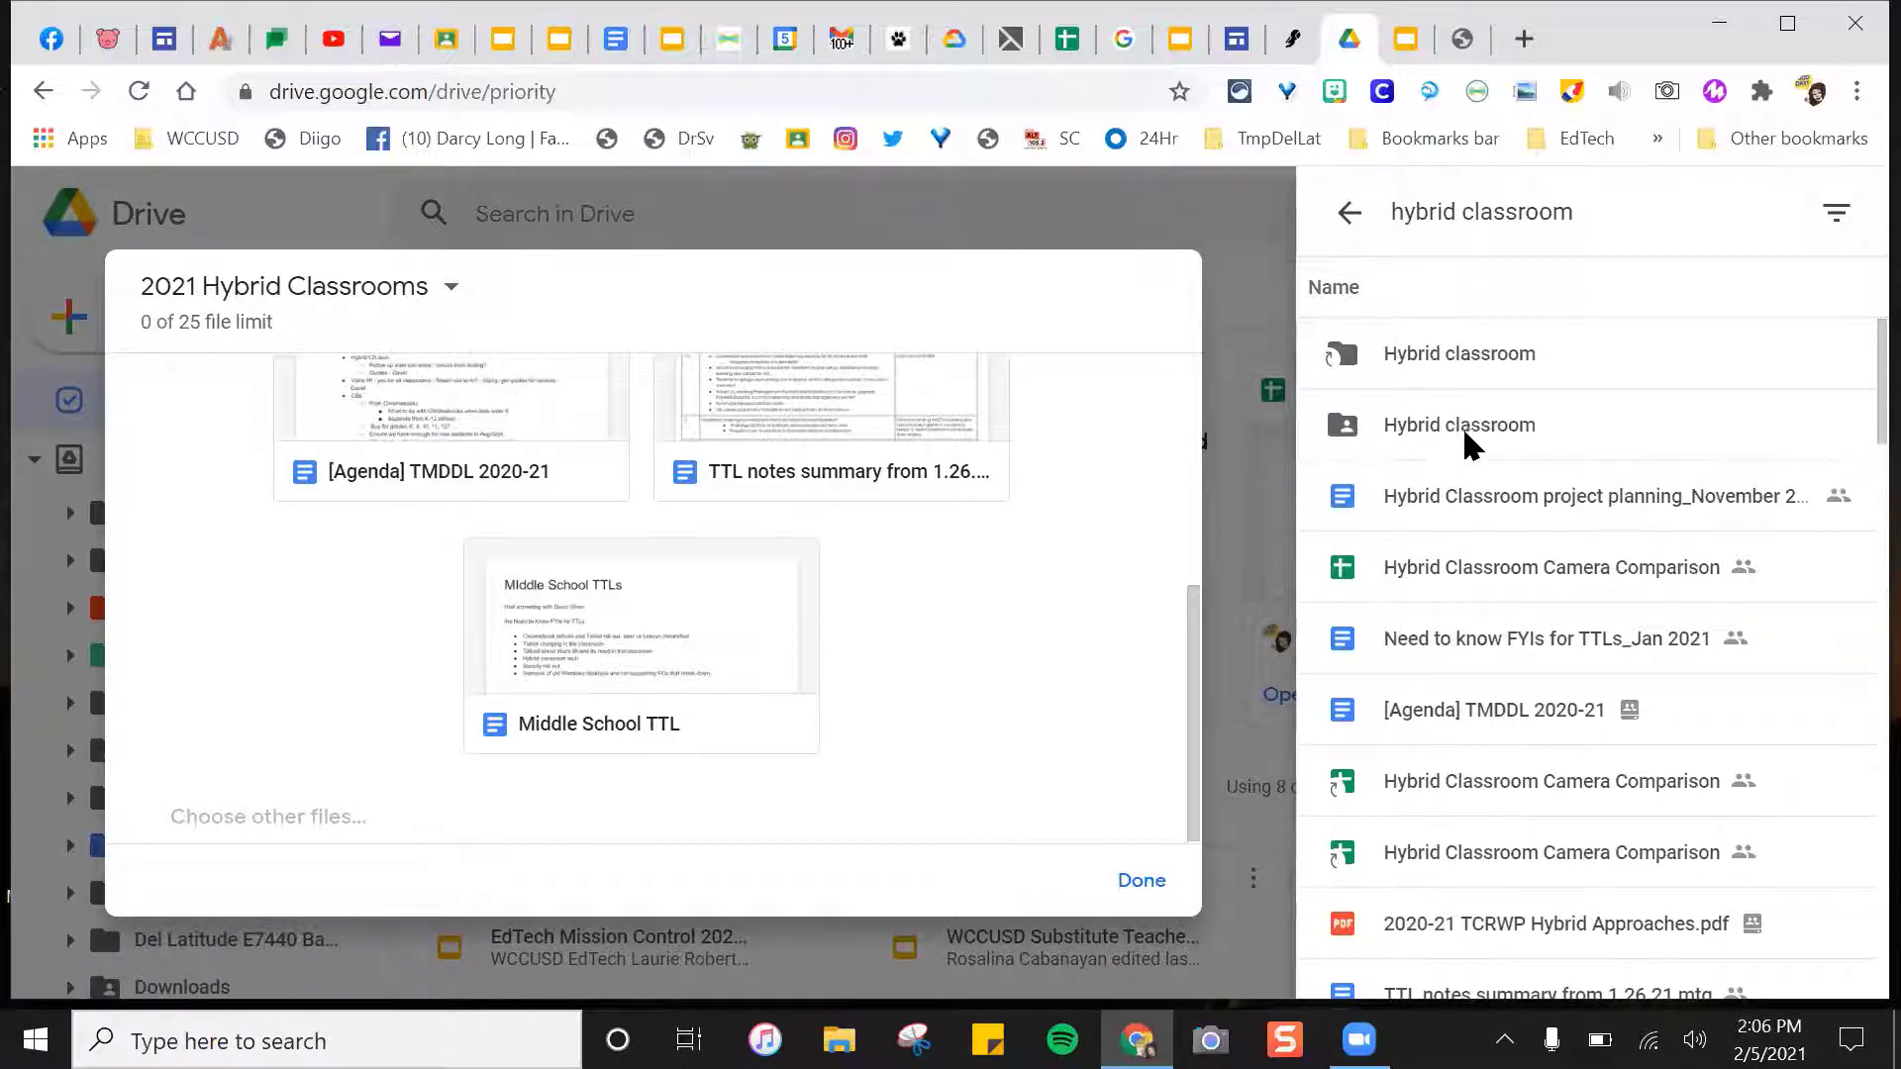
# From the shared Hybrid classroom folder, insert the four consecutive files from Copy of SRCS Streaming Options through Hybrid Classroom project planning into the workspace.
pyautogui.click(1428, 515)
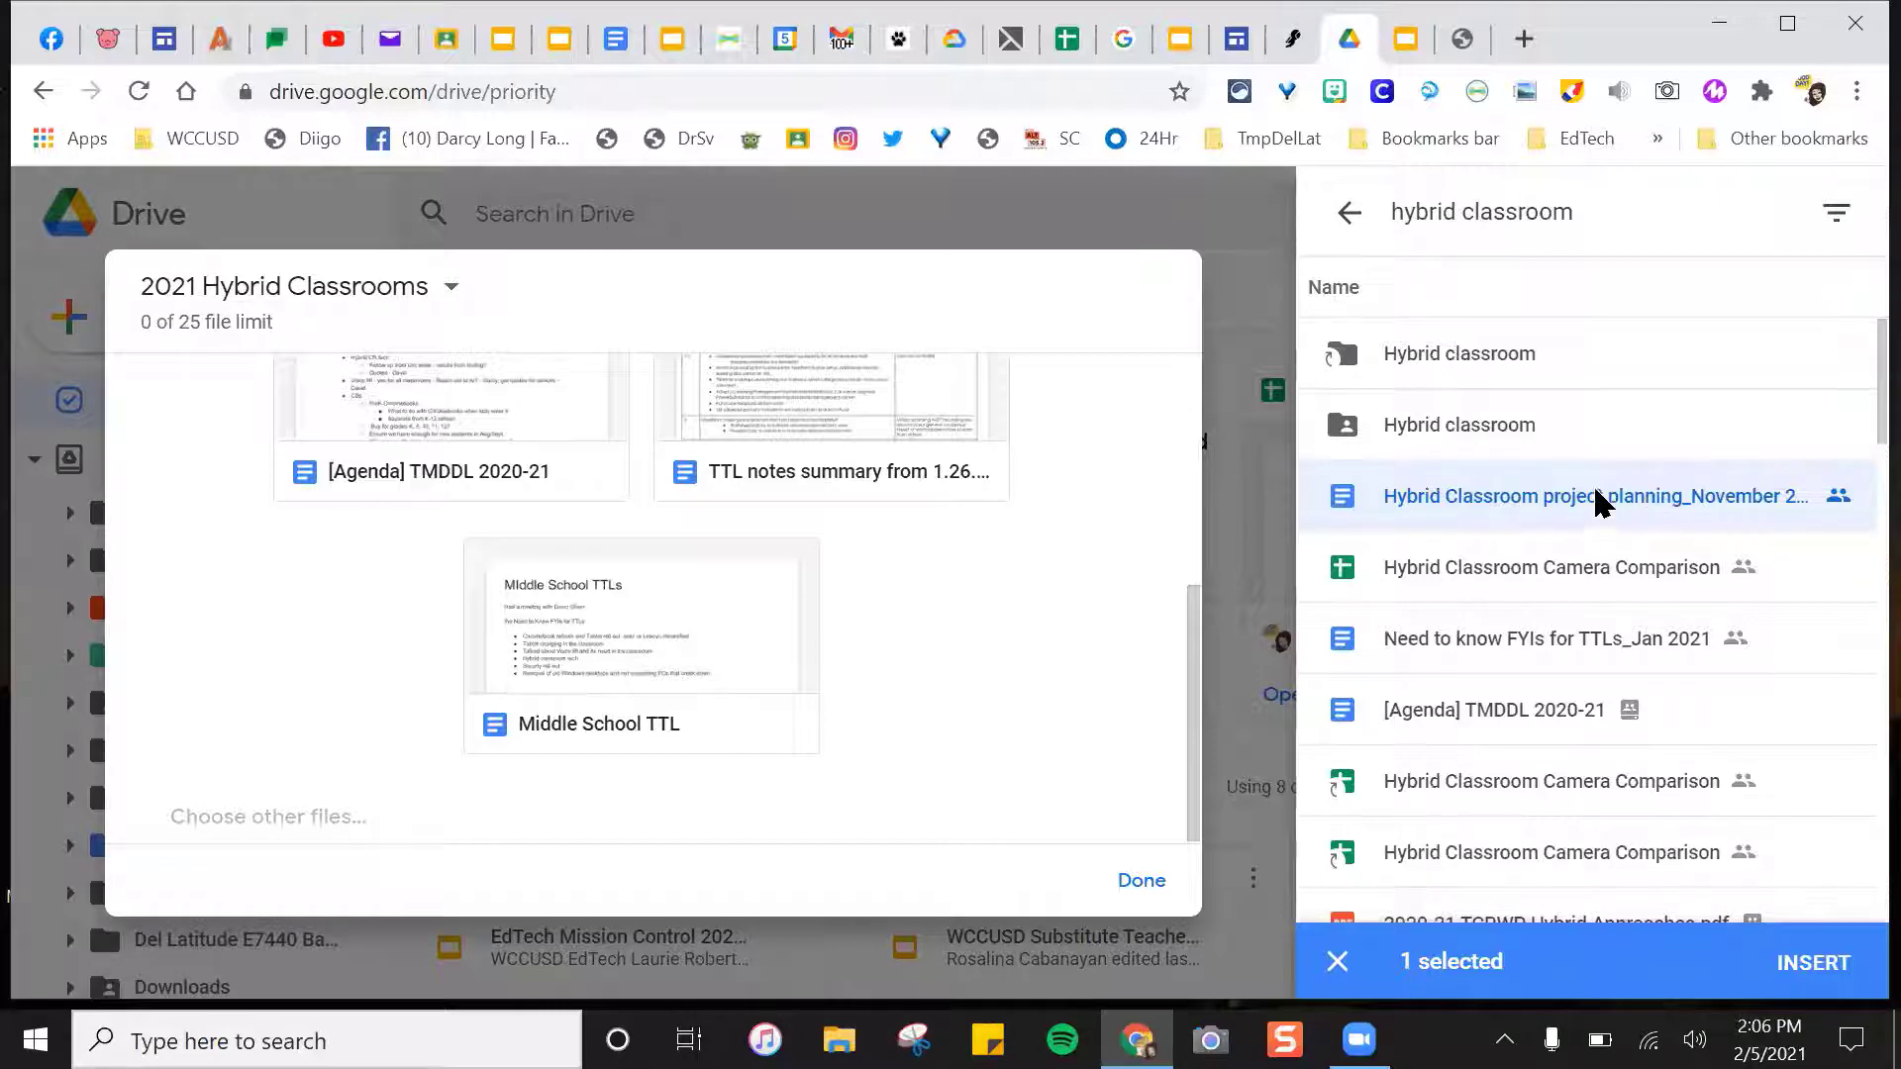
pyautogui.click(1501, 433)
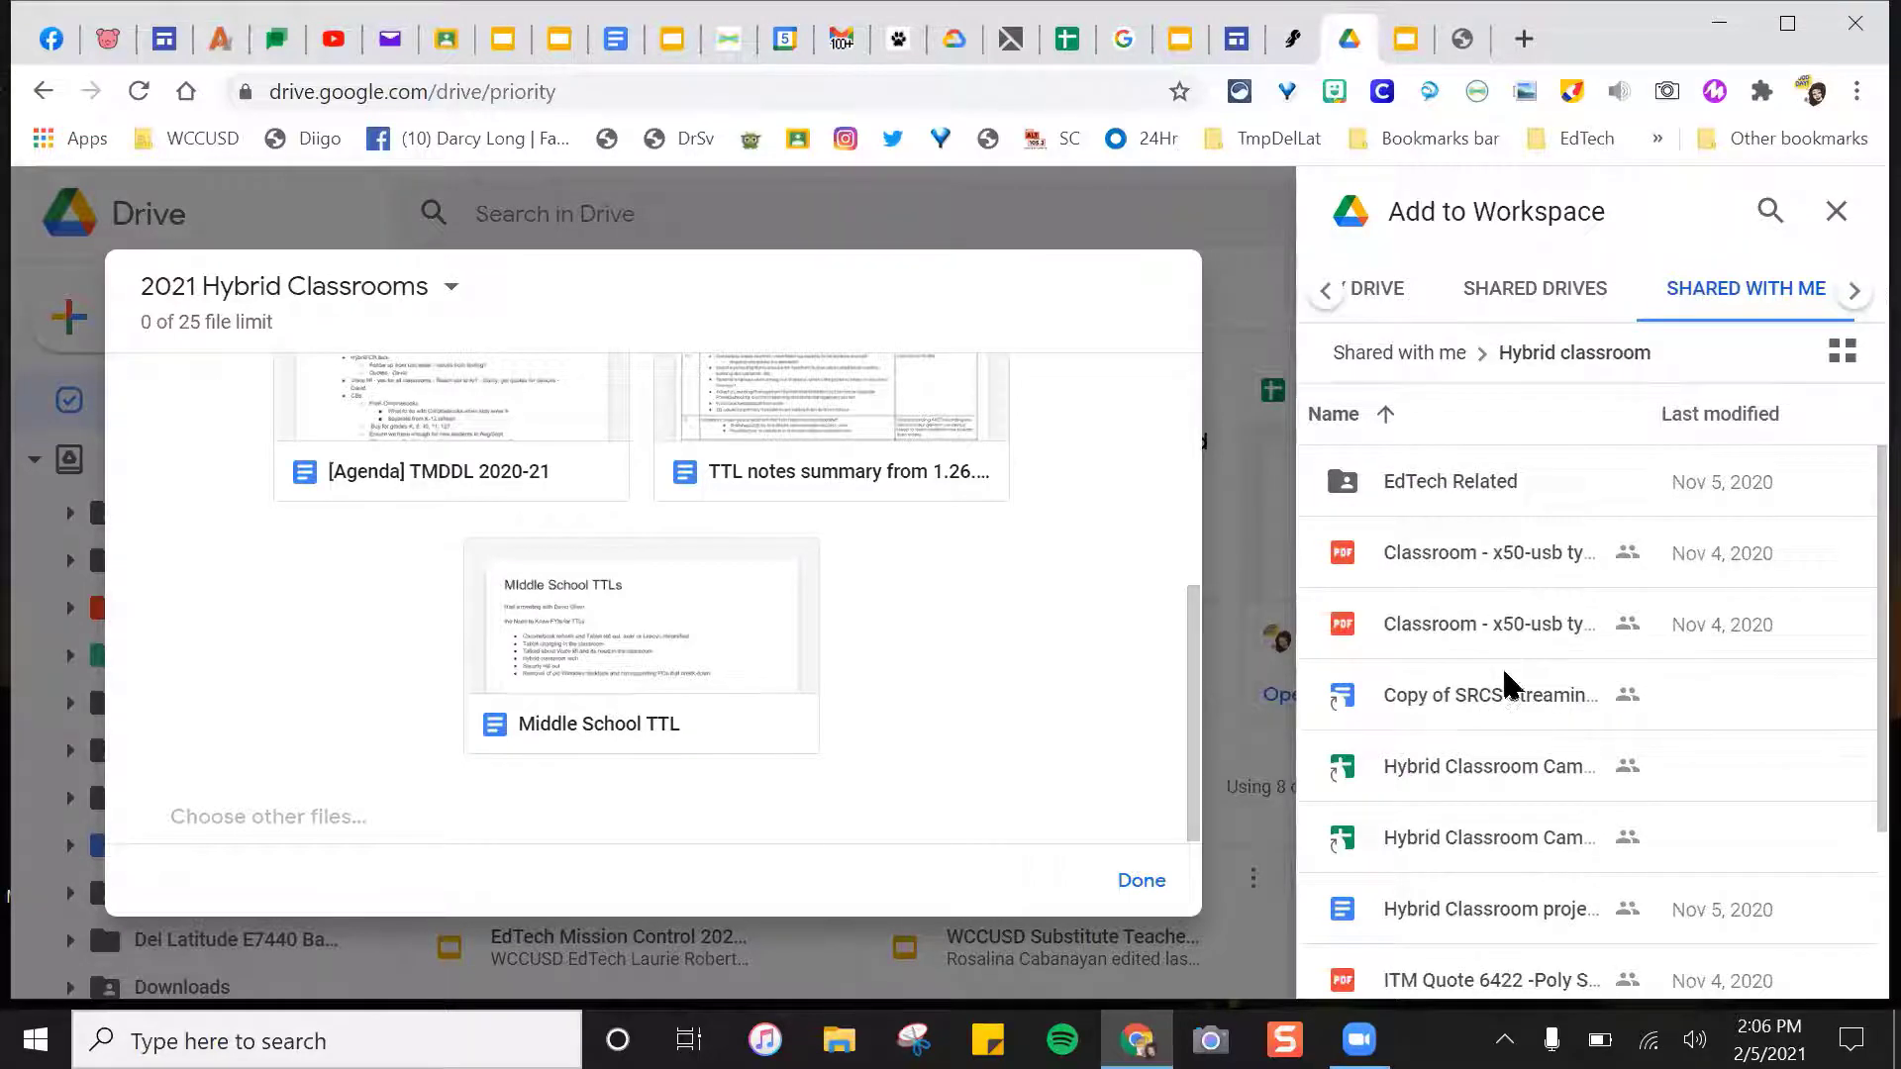
pyautogui.click(1501, 692)
pyautogui.hotkey('shift', 'Down')
pyautogui.hotkey('shift', 'Down')
pyautogui.hotkey('shift', 'Down')
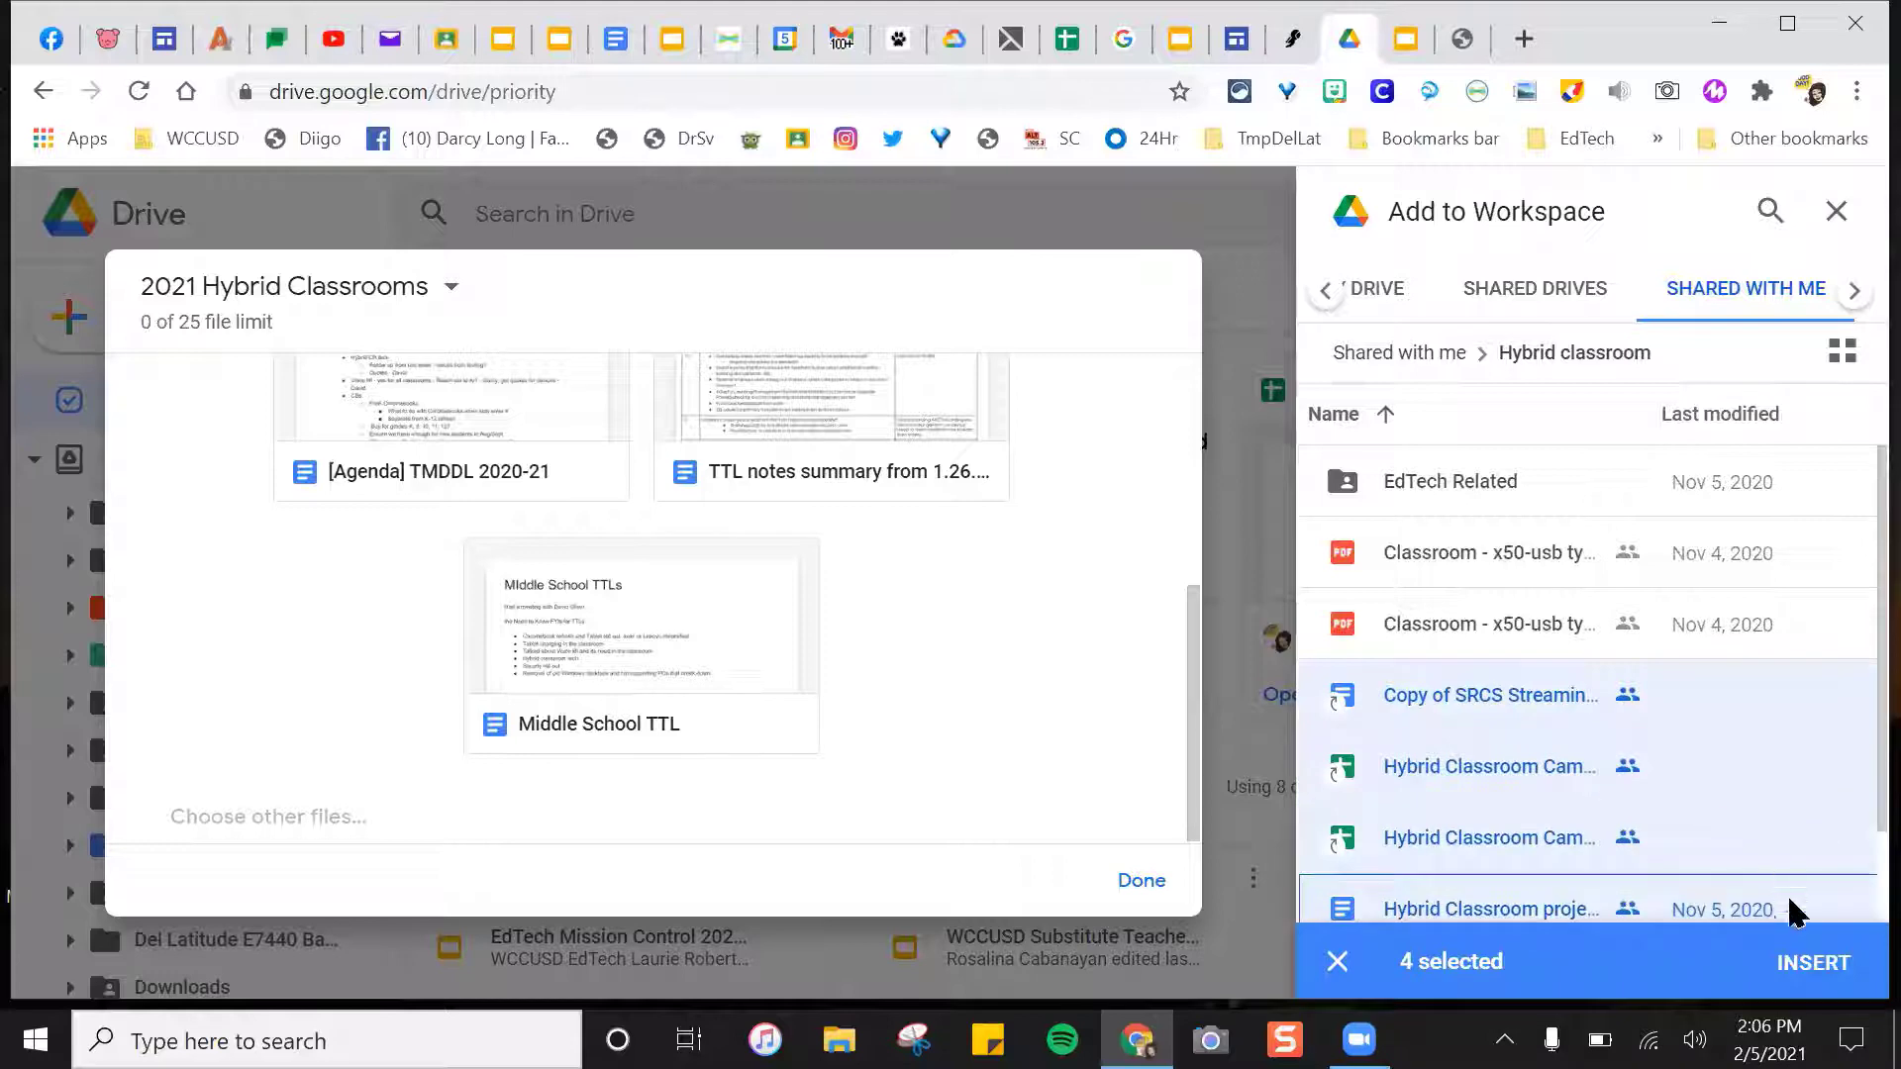
pyautogui.click(1810, 963)
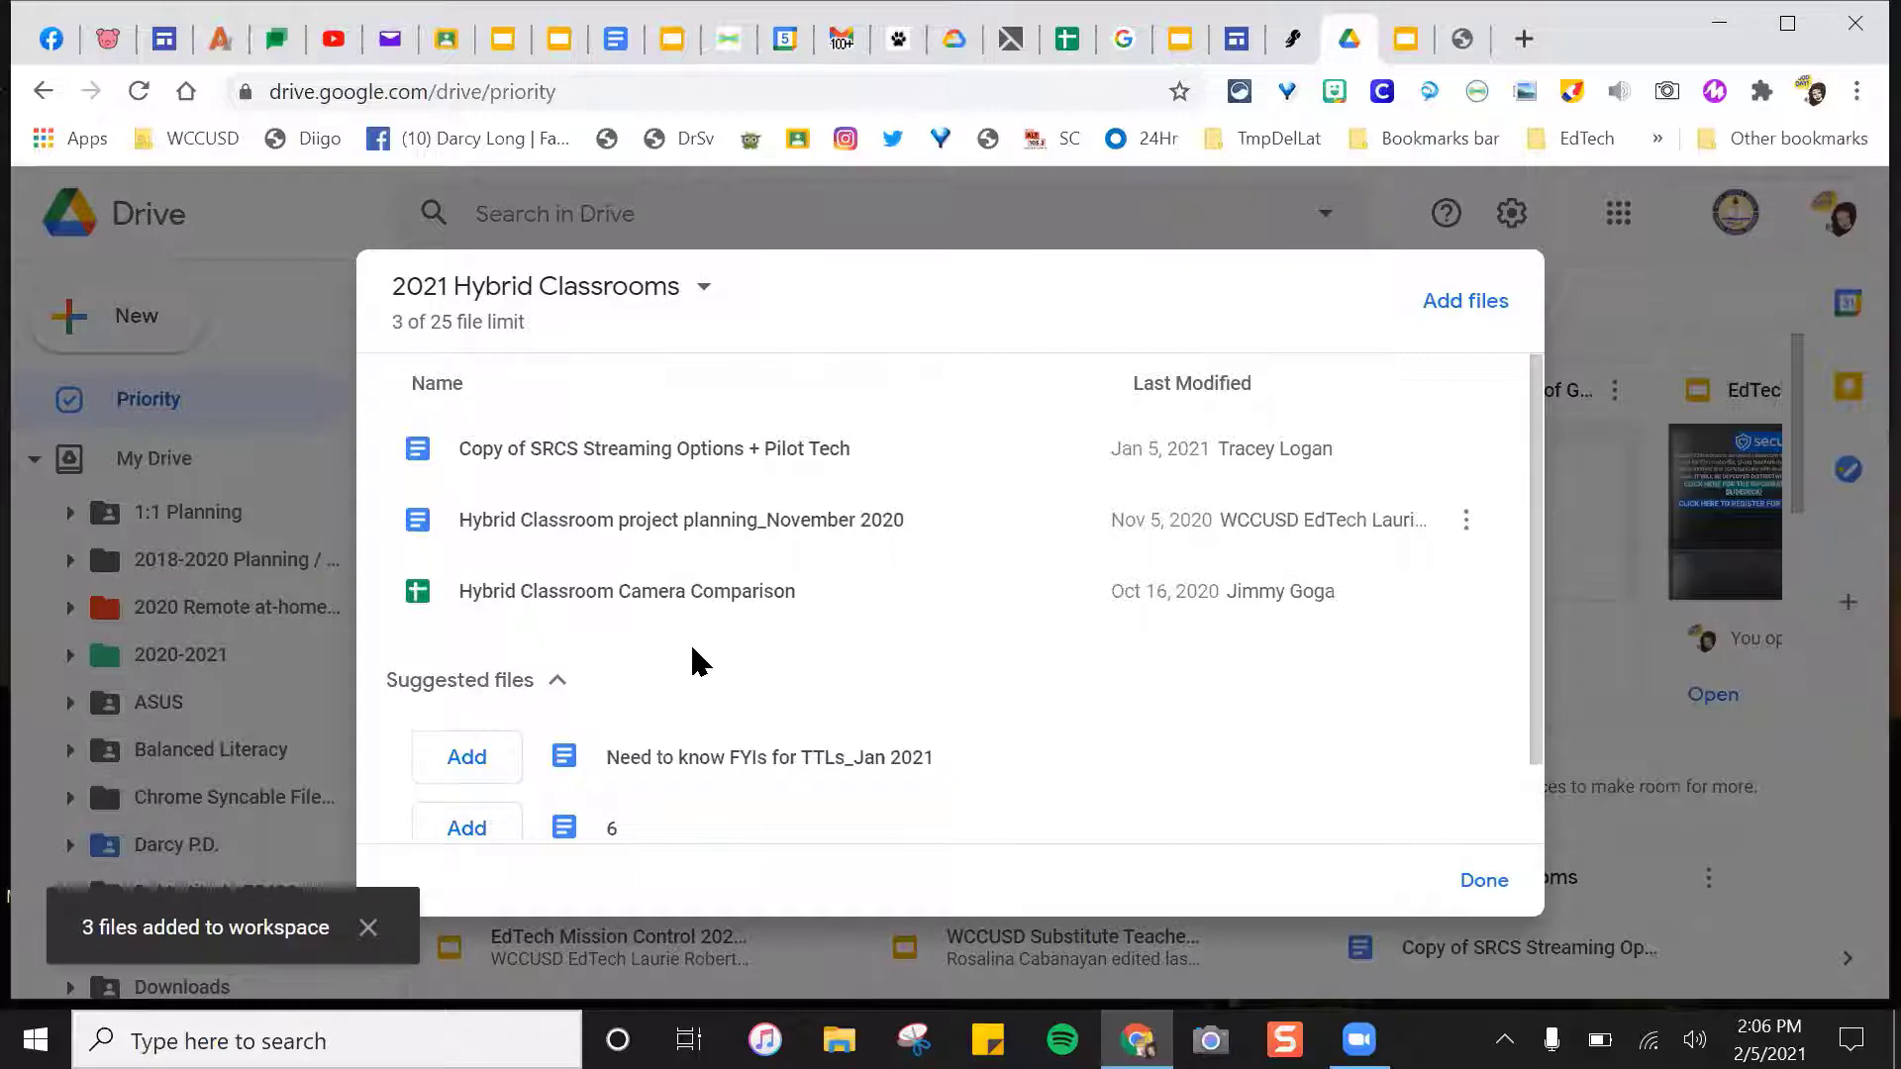
# Review the workspace's added and suggested files, close it and view the 2021 Hybrid Classrooms card on the Priority page.
pyautogui.scroll(-2, 1535, 693)
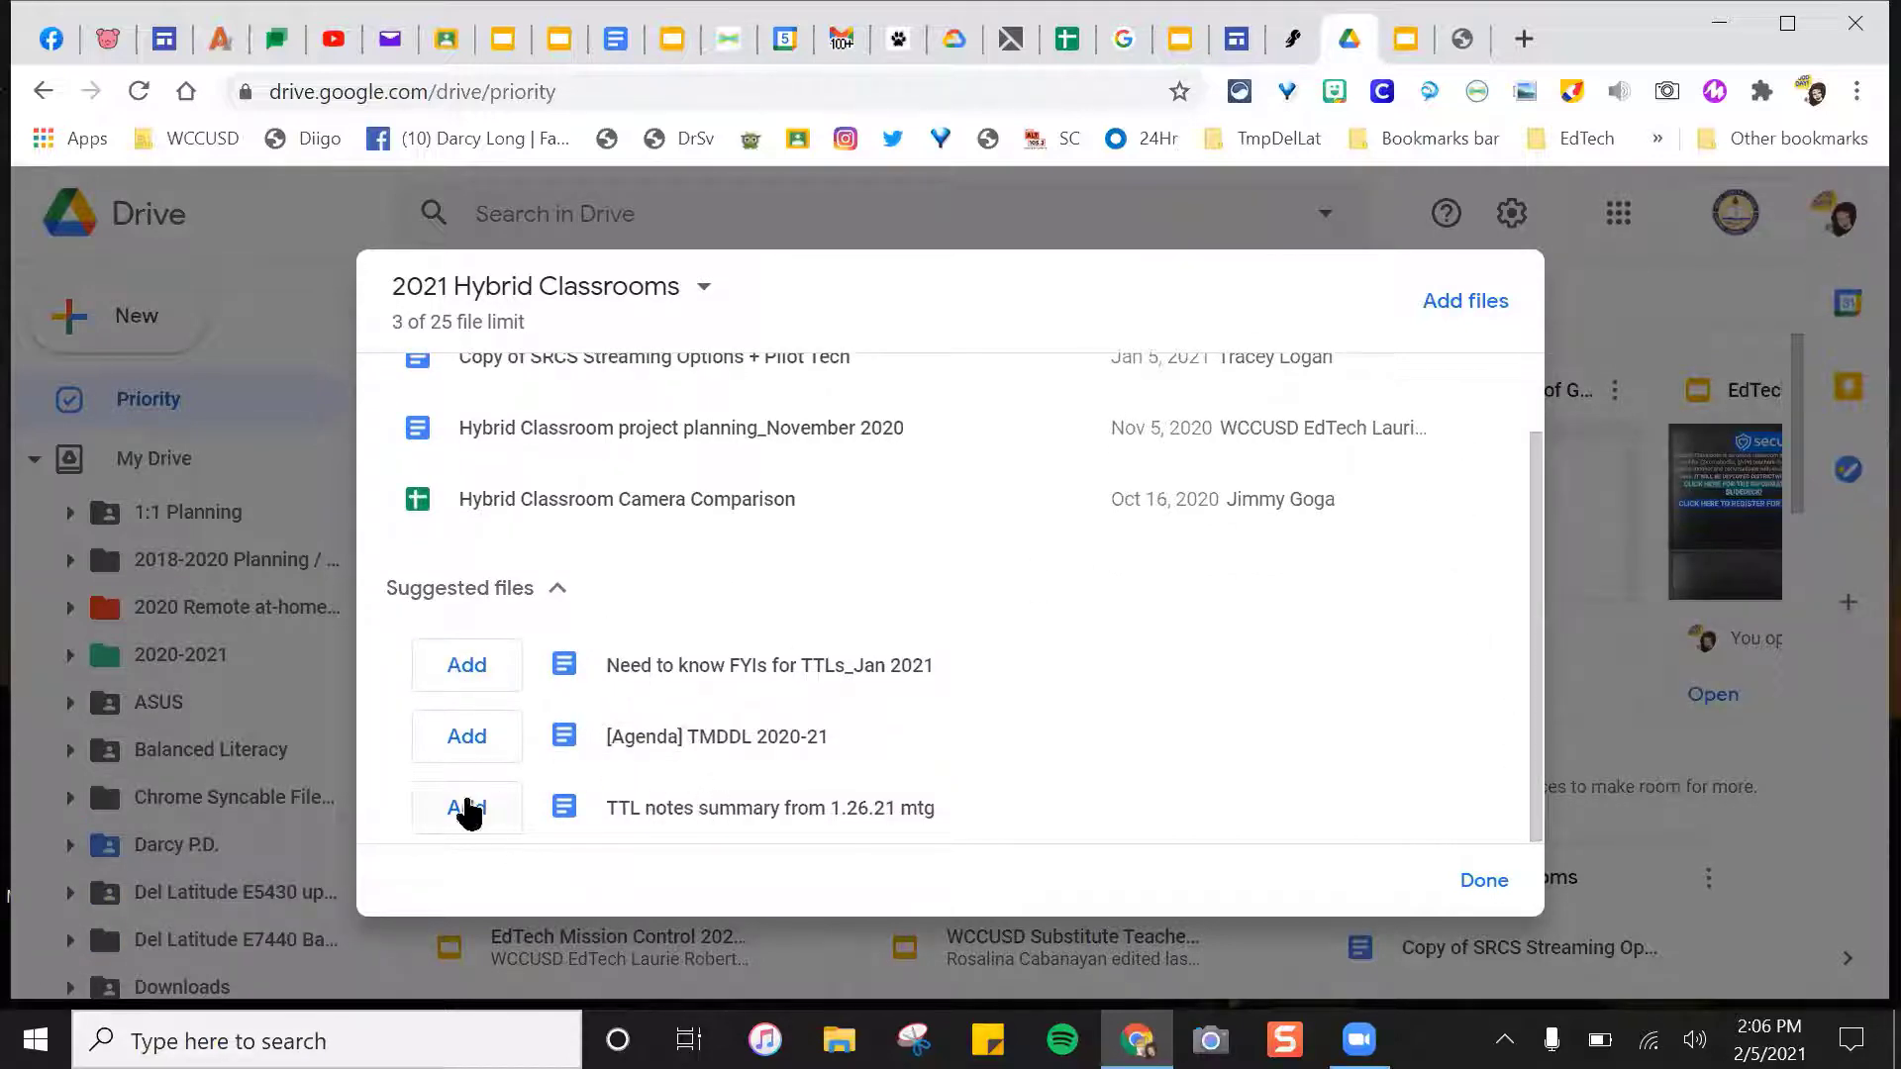
pyautogui.moveTo(1529, 607); pyautogui.dragTo(1560, 475)
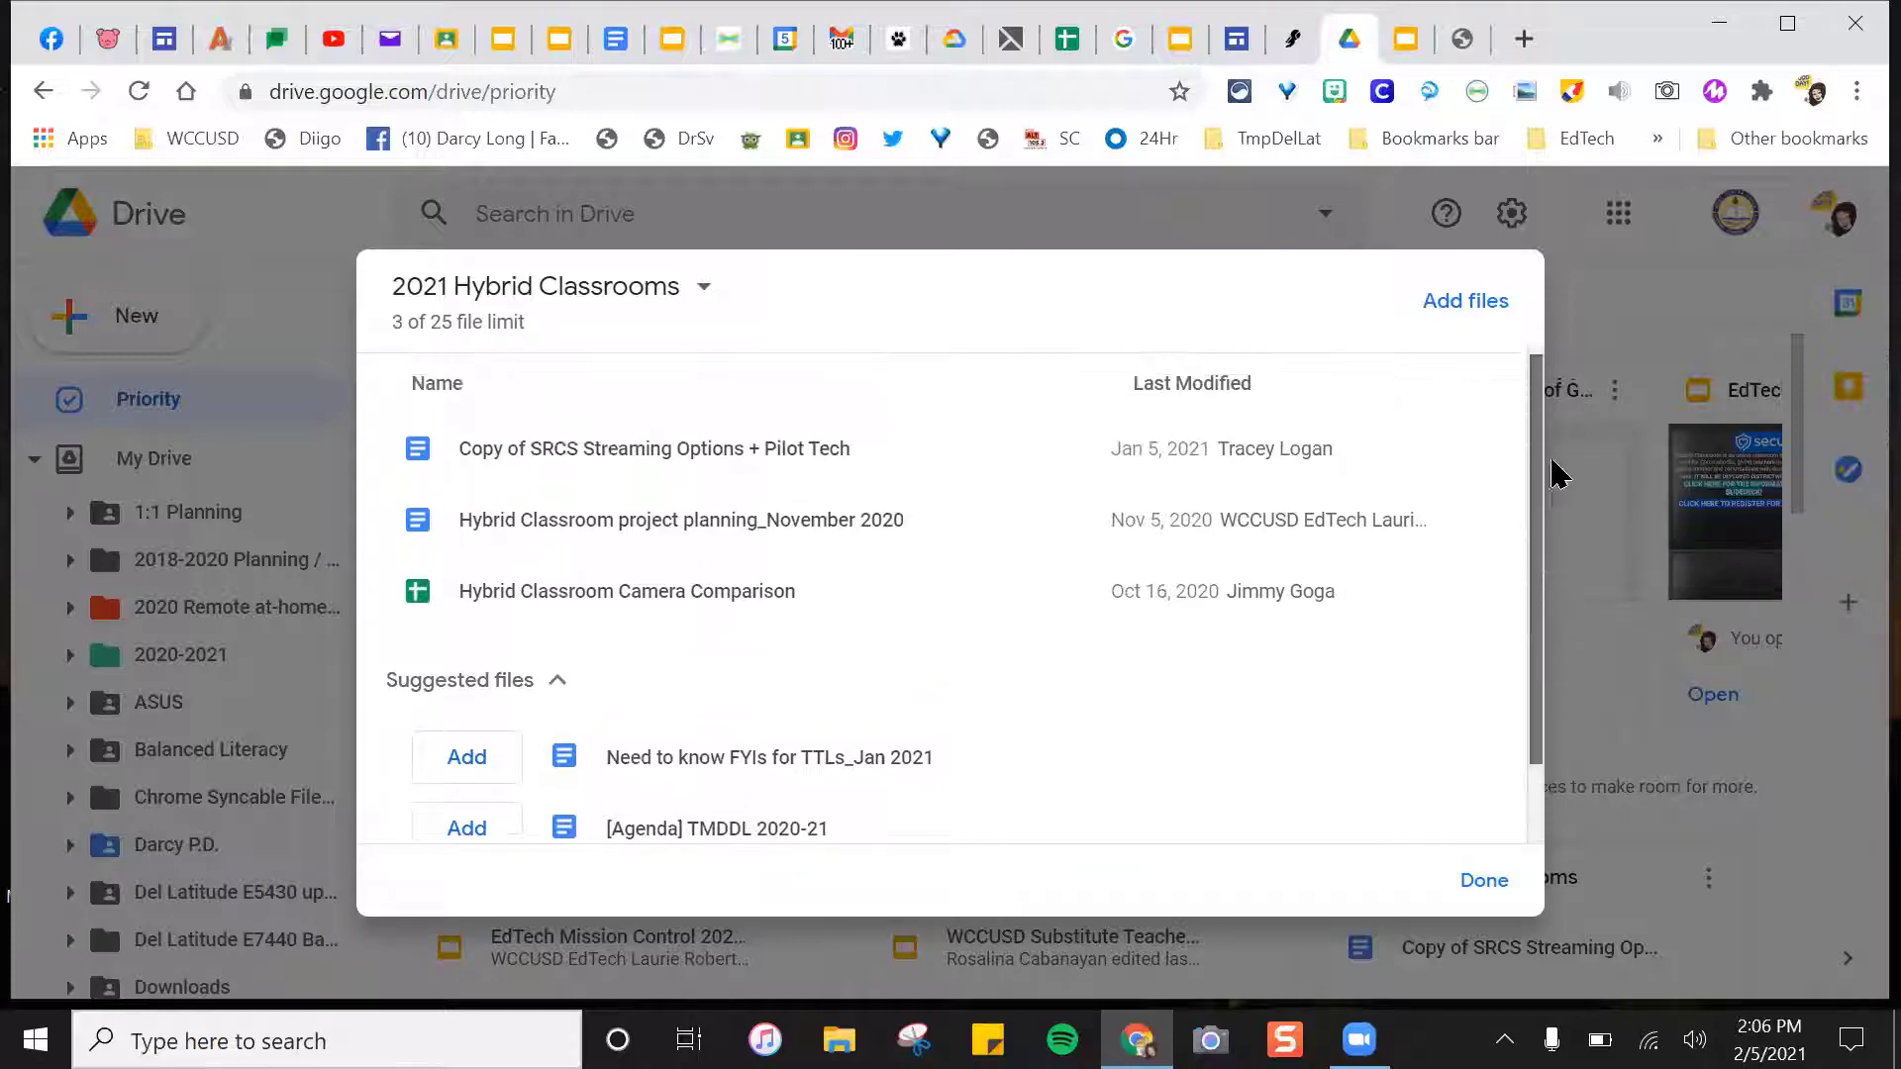
pyautogui.click(1485, 881)
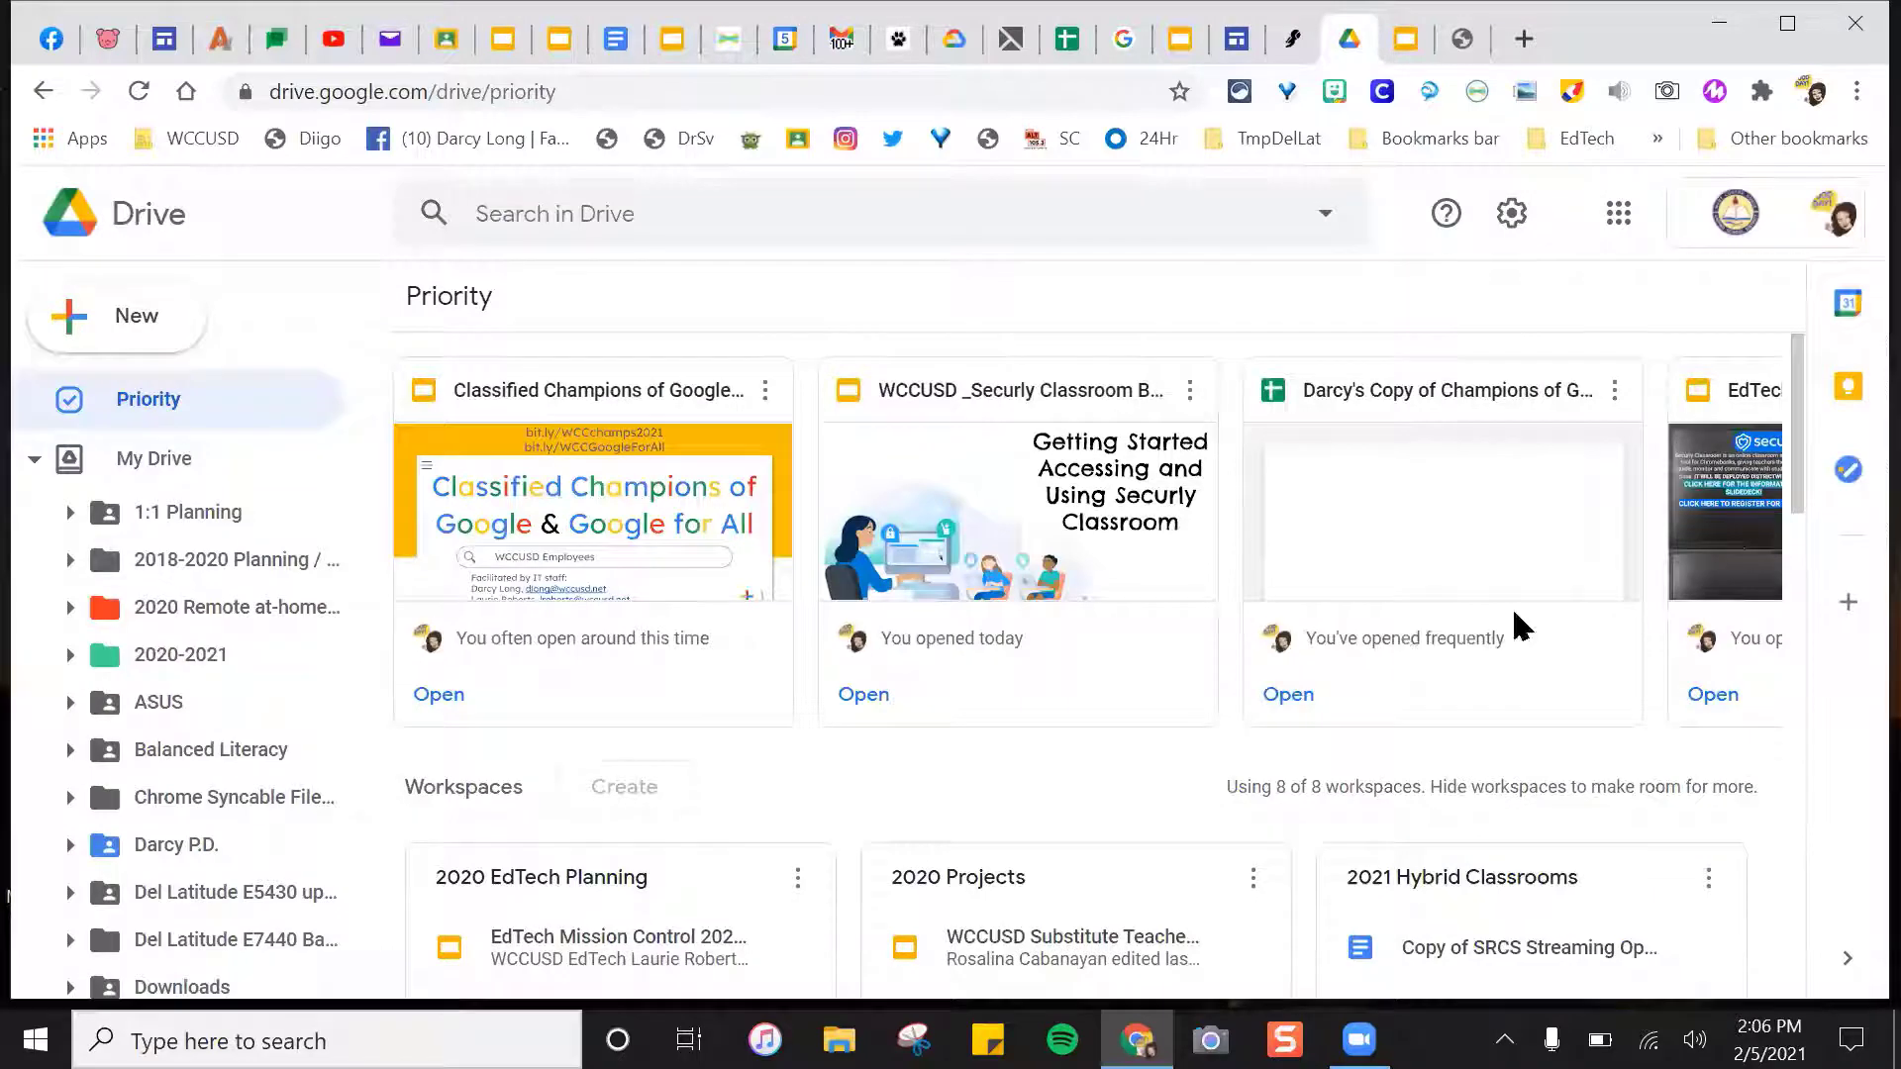
pyautogui.scroll(-3, 1513, 693)
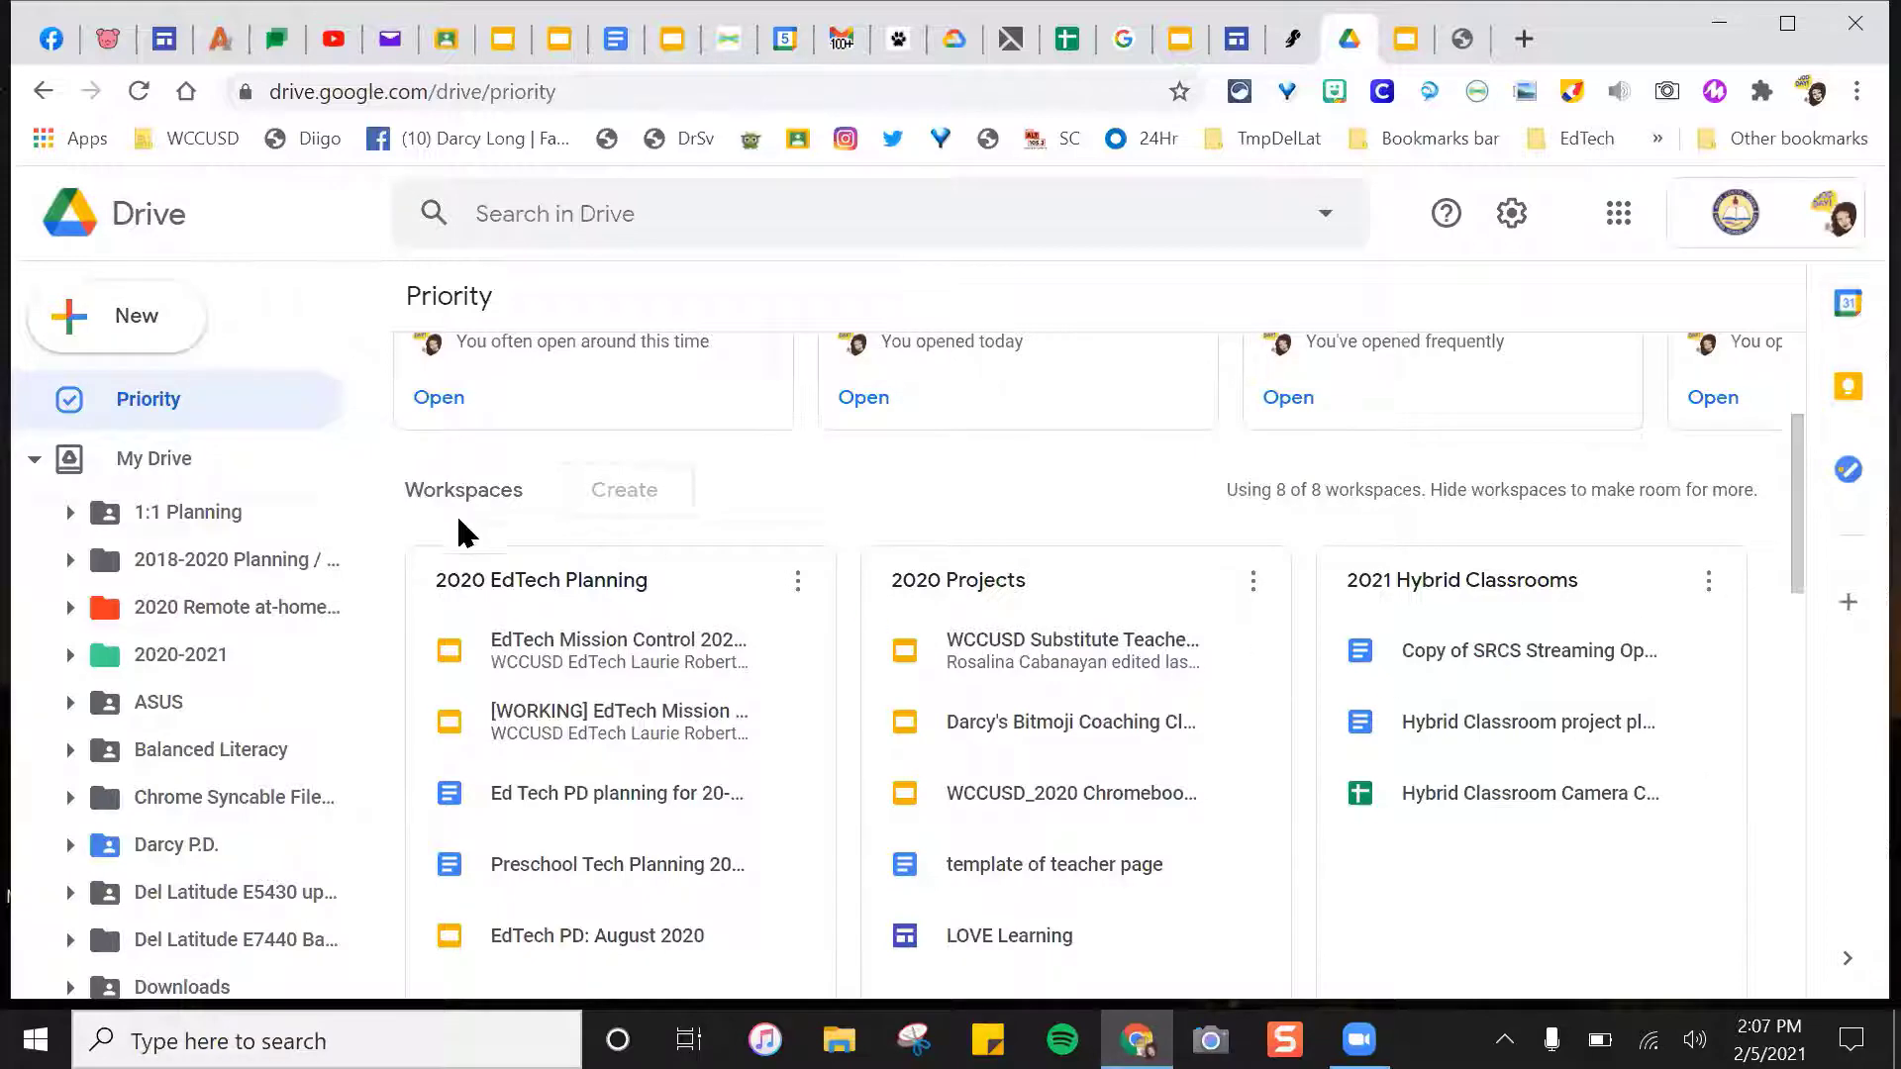
# Go to My Drive and rerun the recent search for "hybrid classroom".
pyautogui.click(150, 459)
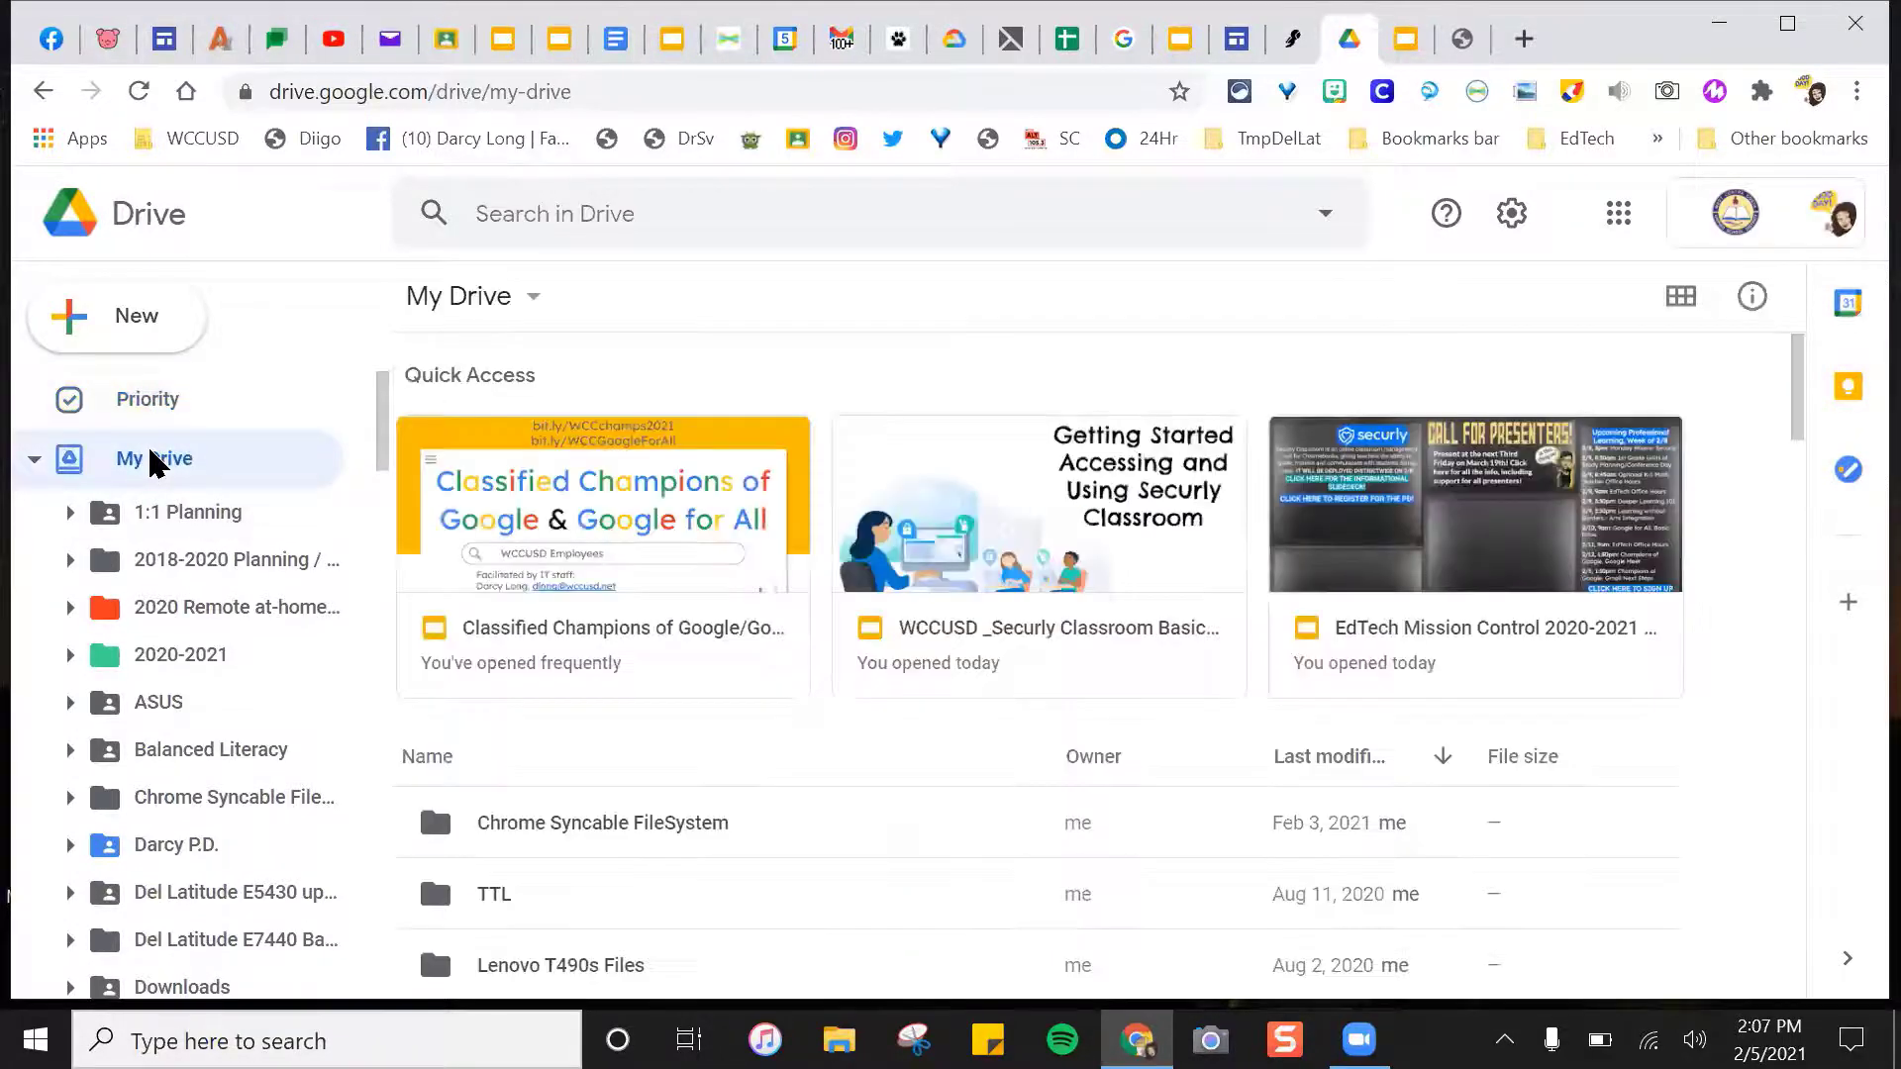
pyautogui.click(556, 221)
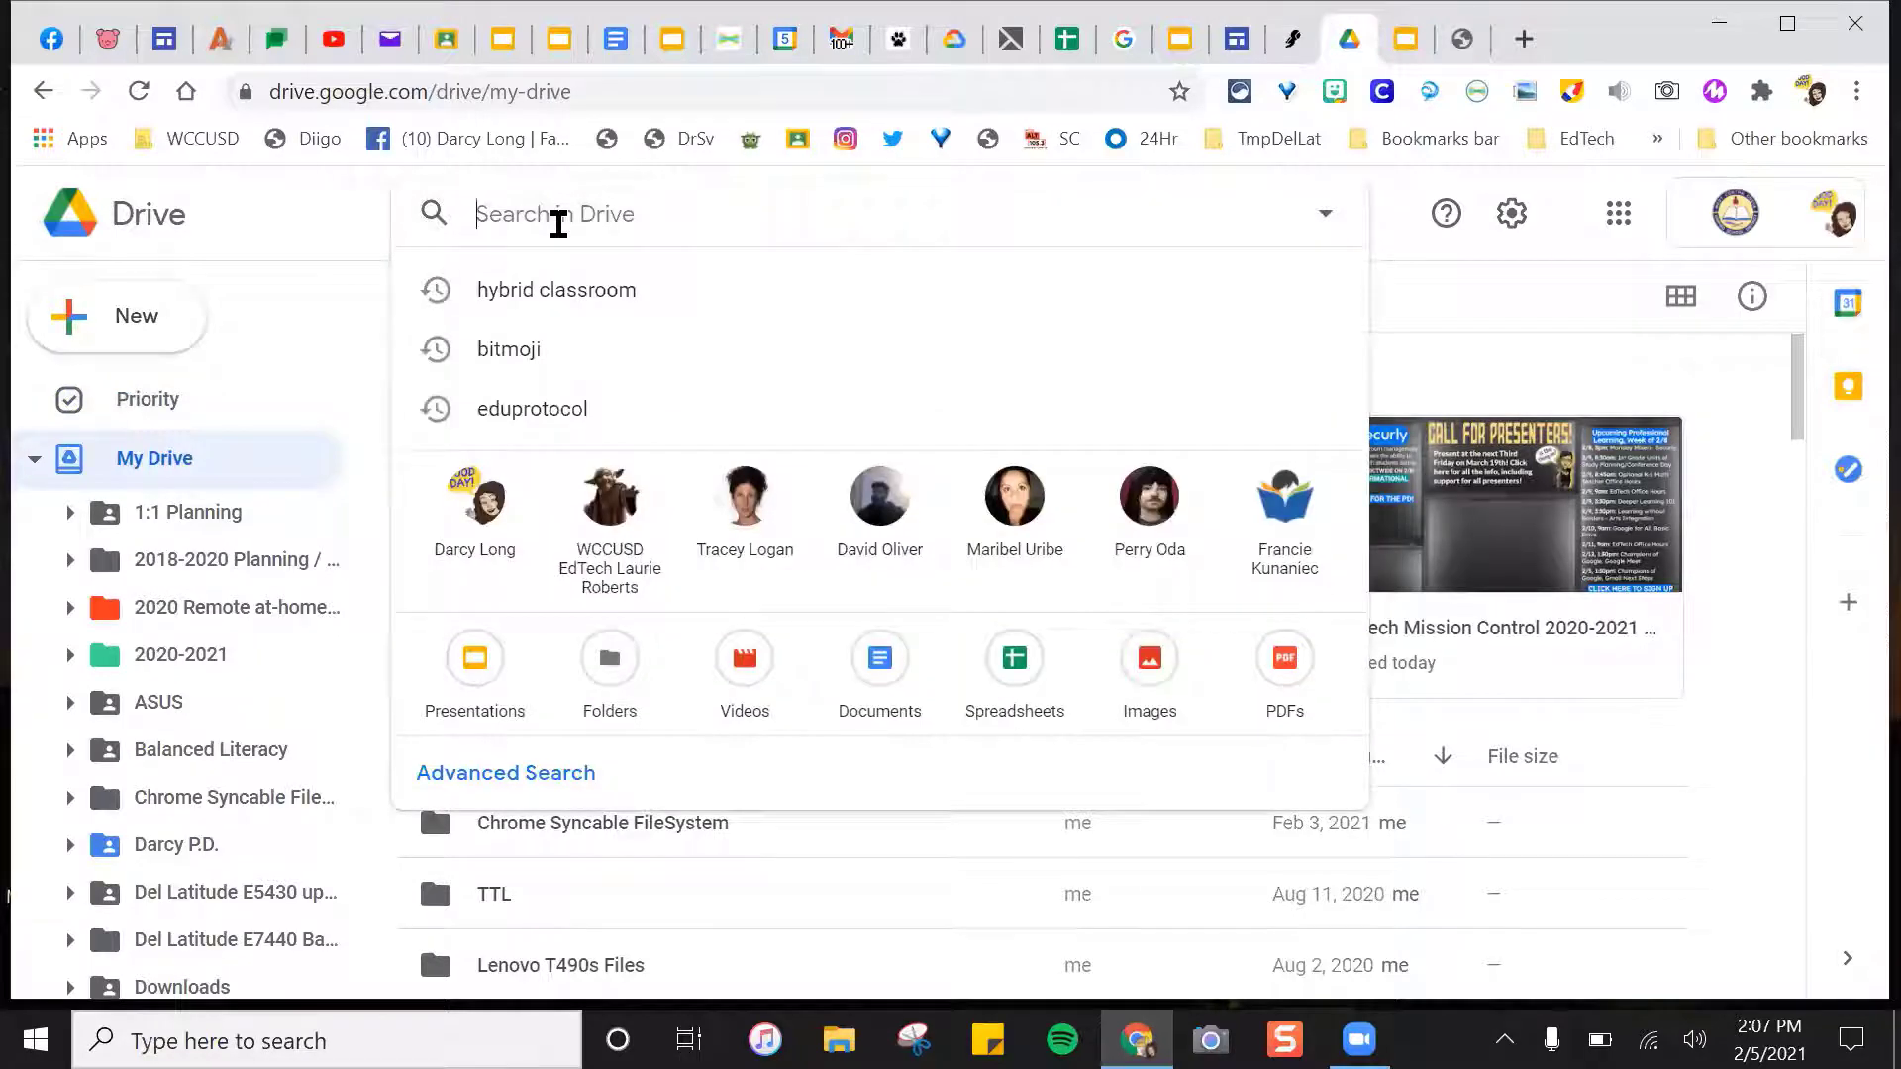
pyautogui.click(619, 287)
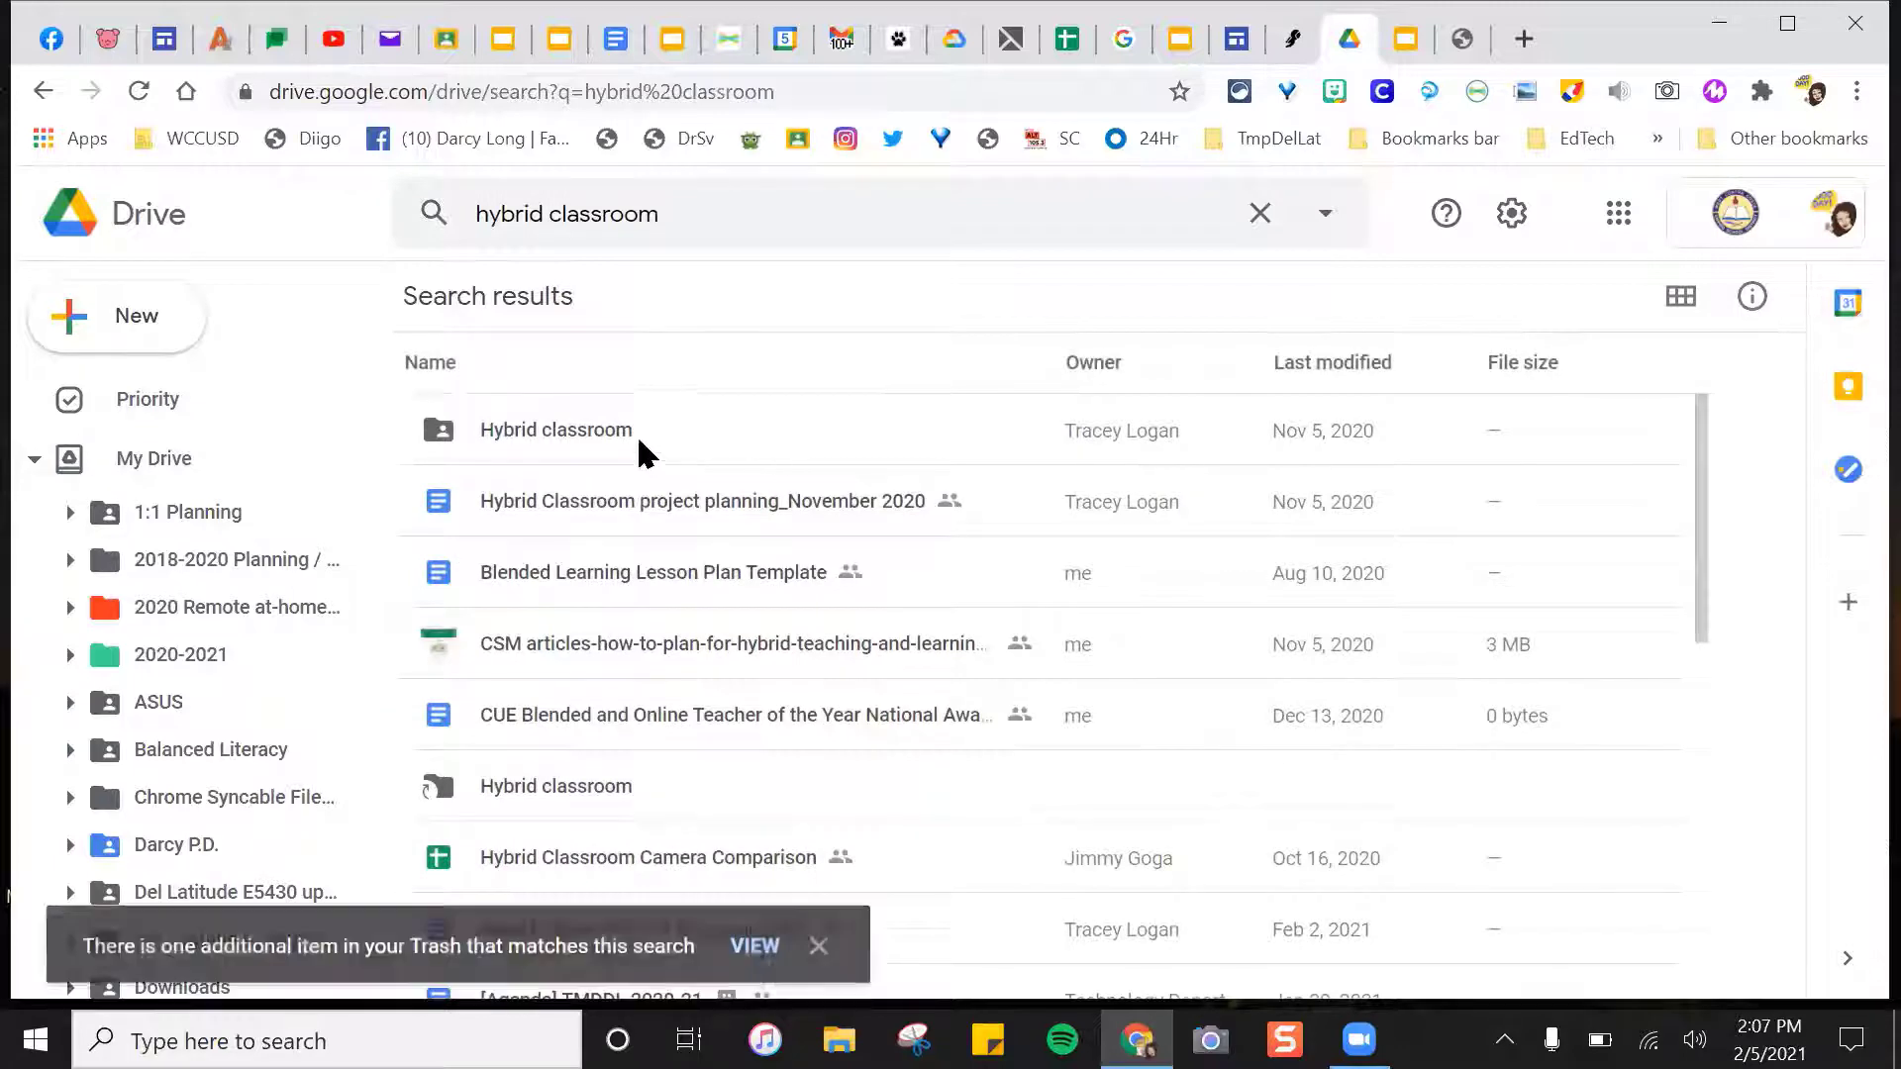
# Look through the search results and check the workspace options for Hybrid Classroom project planning_November 2020 and Hybrid Classroom Camera Comparison.
pyautogui.rightClick(682, 508)
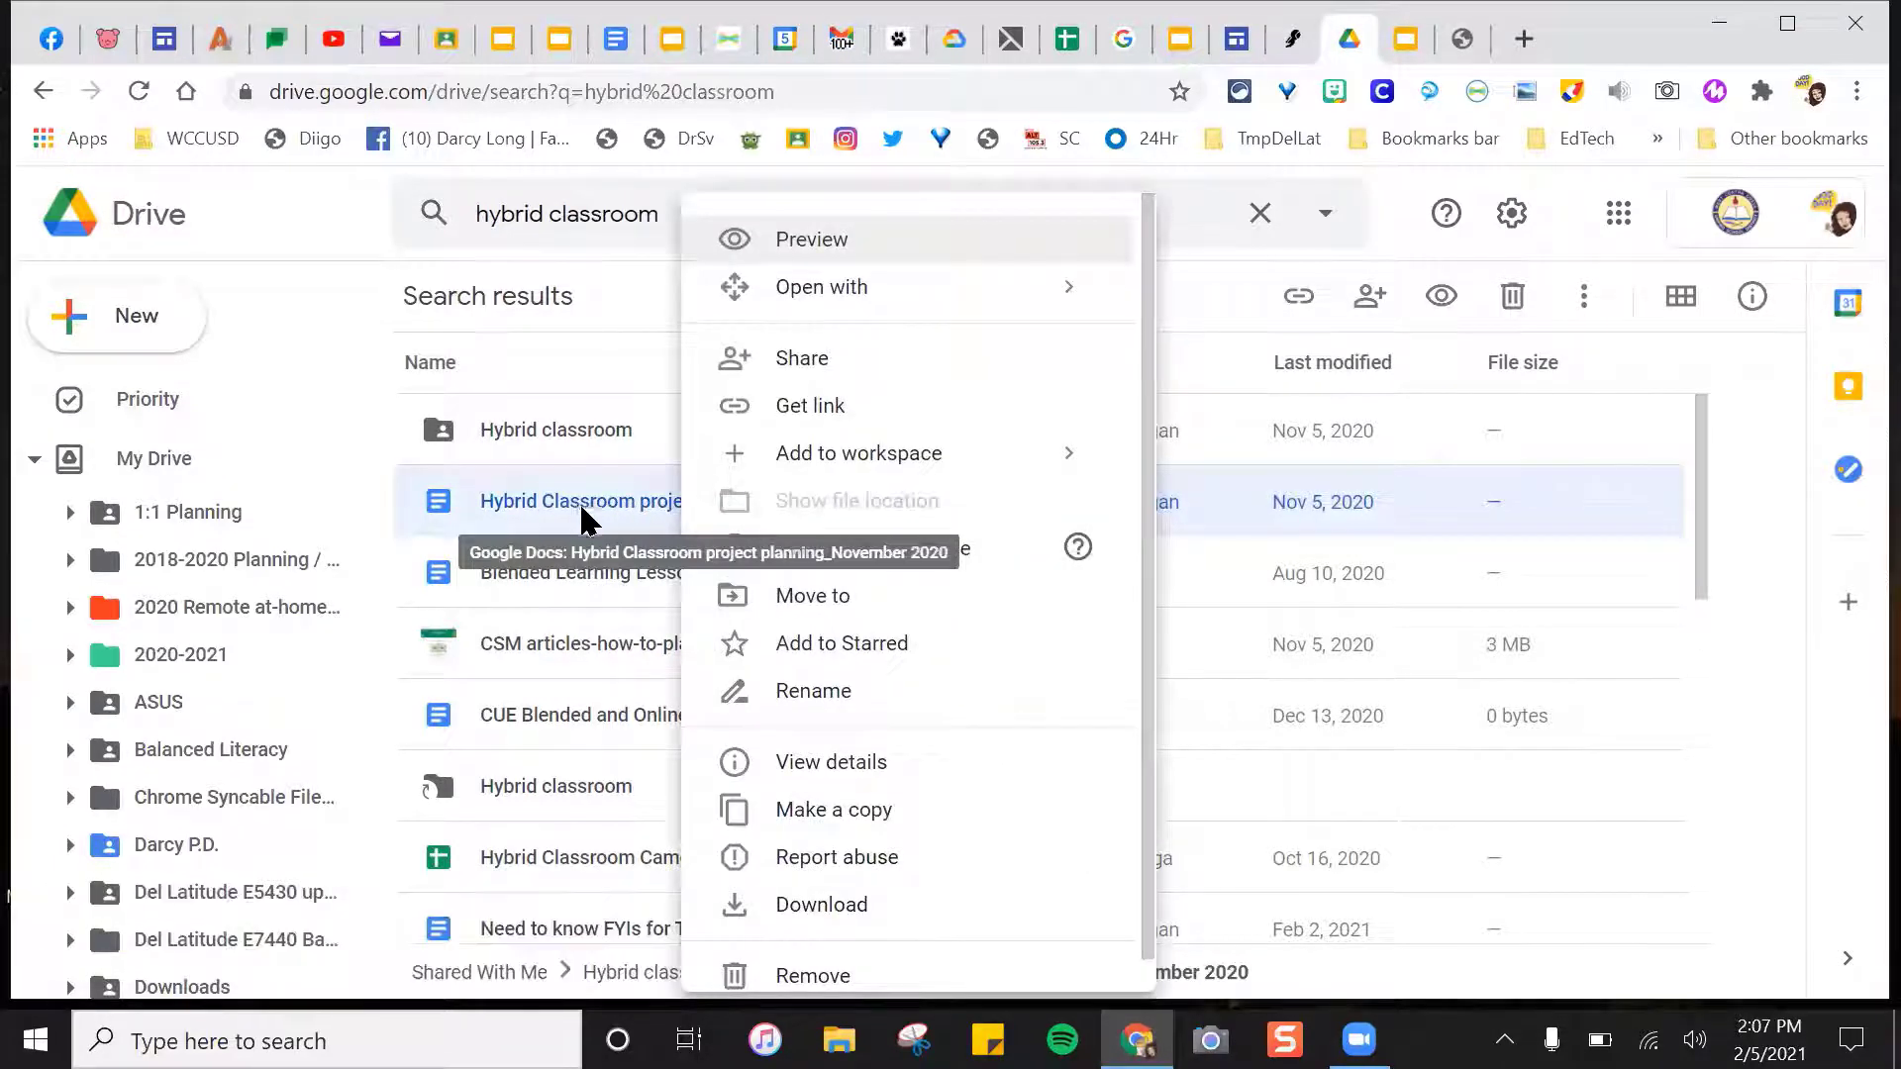
pyautogui.moveTo(877, 466)
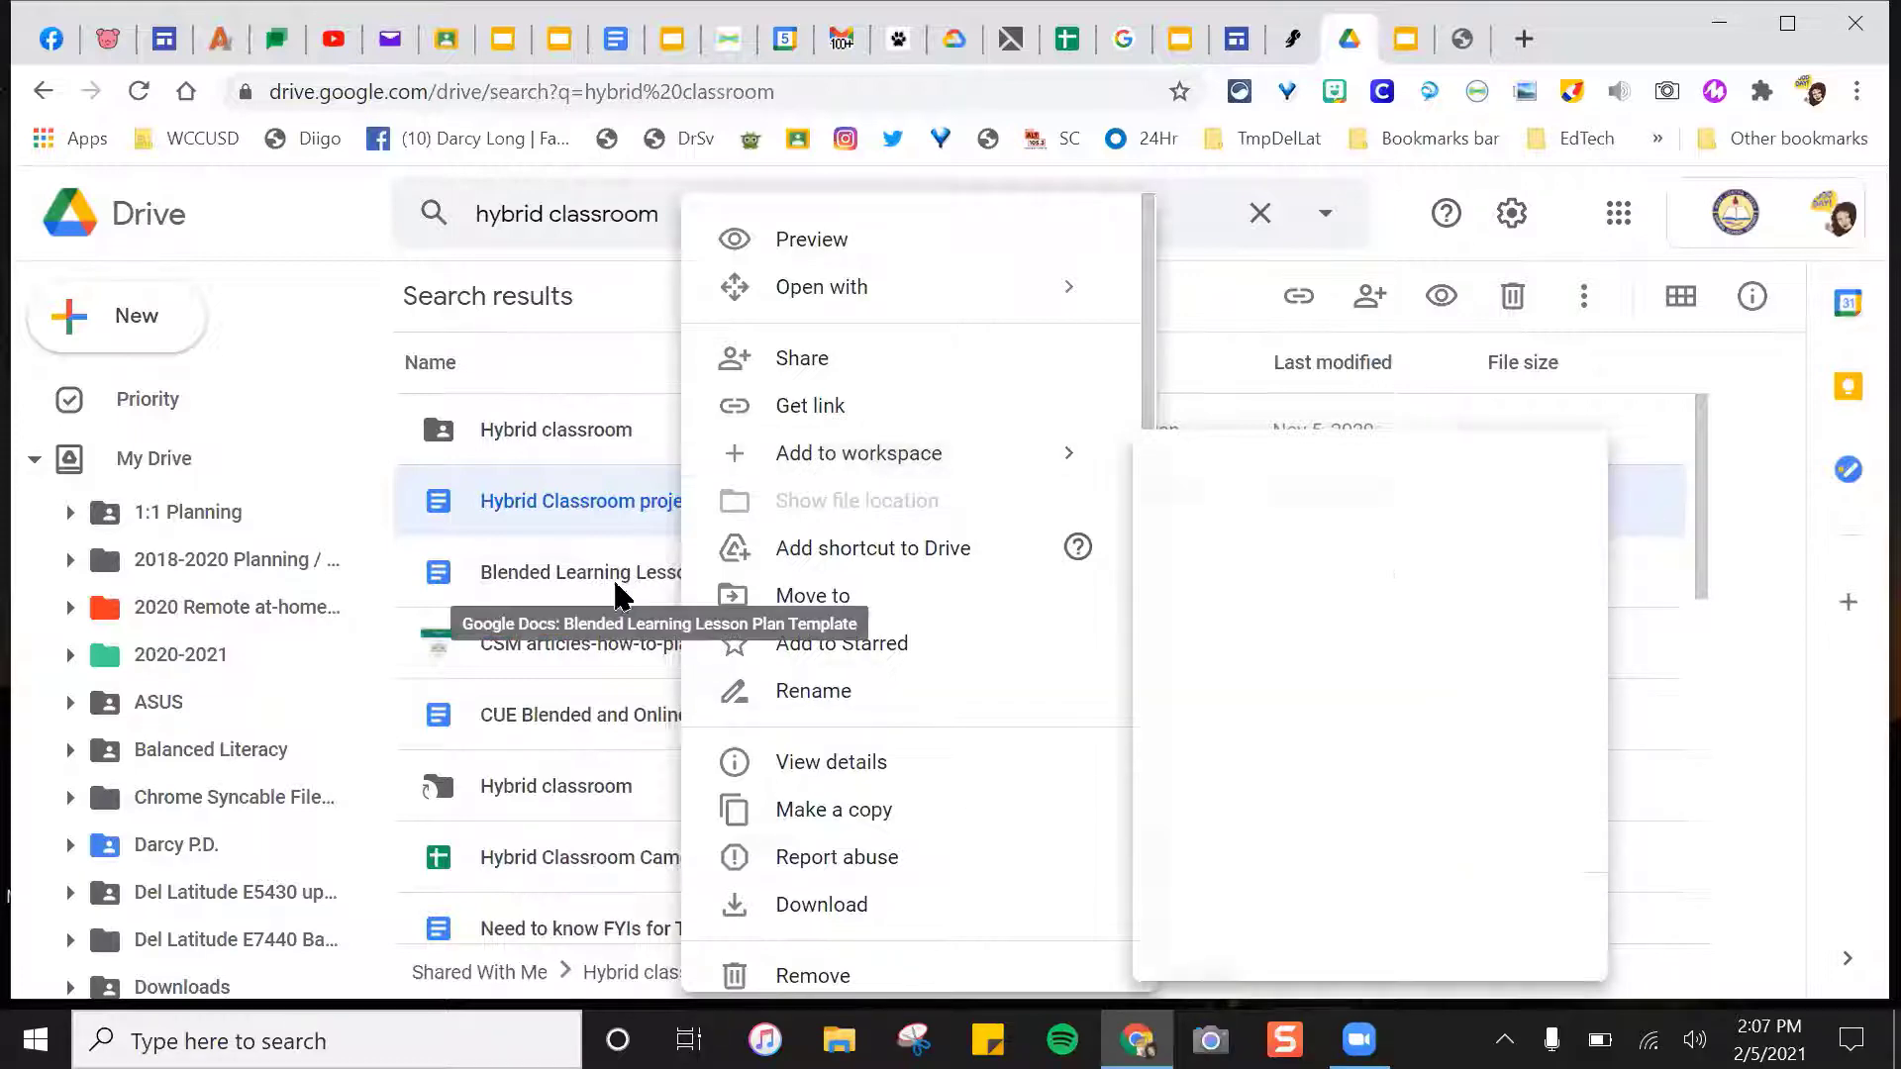
pyautogui.click(531, 584)
pyautogui.scroll(-3, 680, 715)
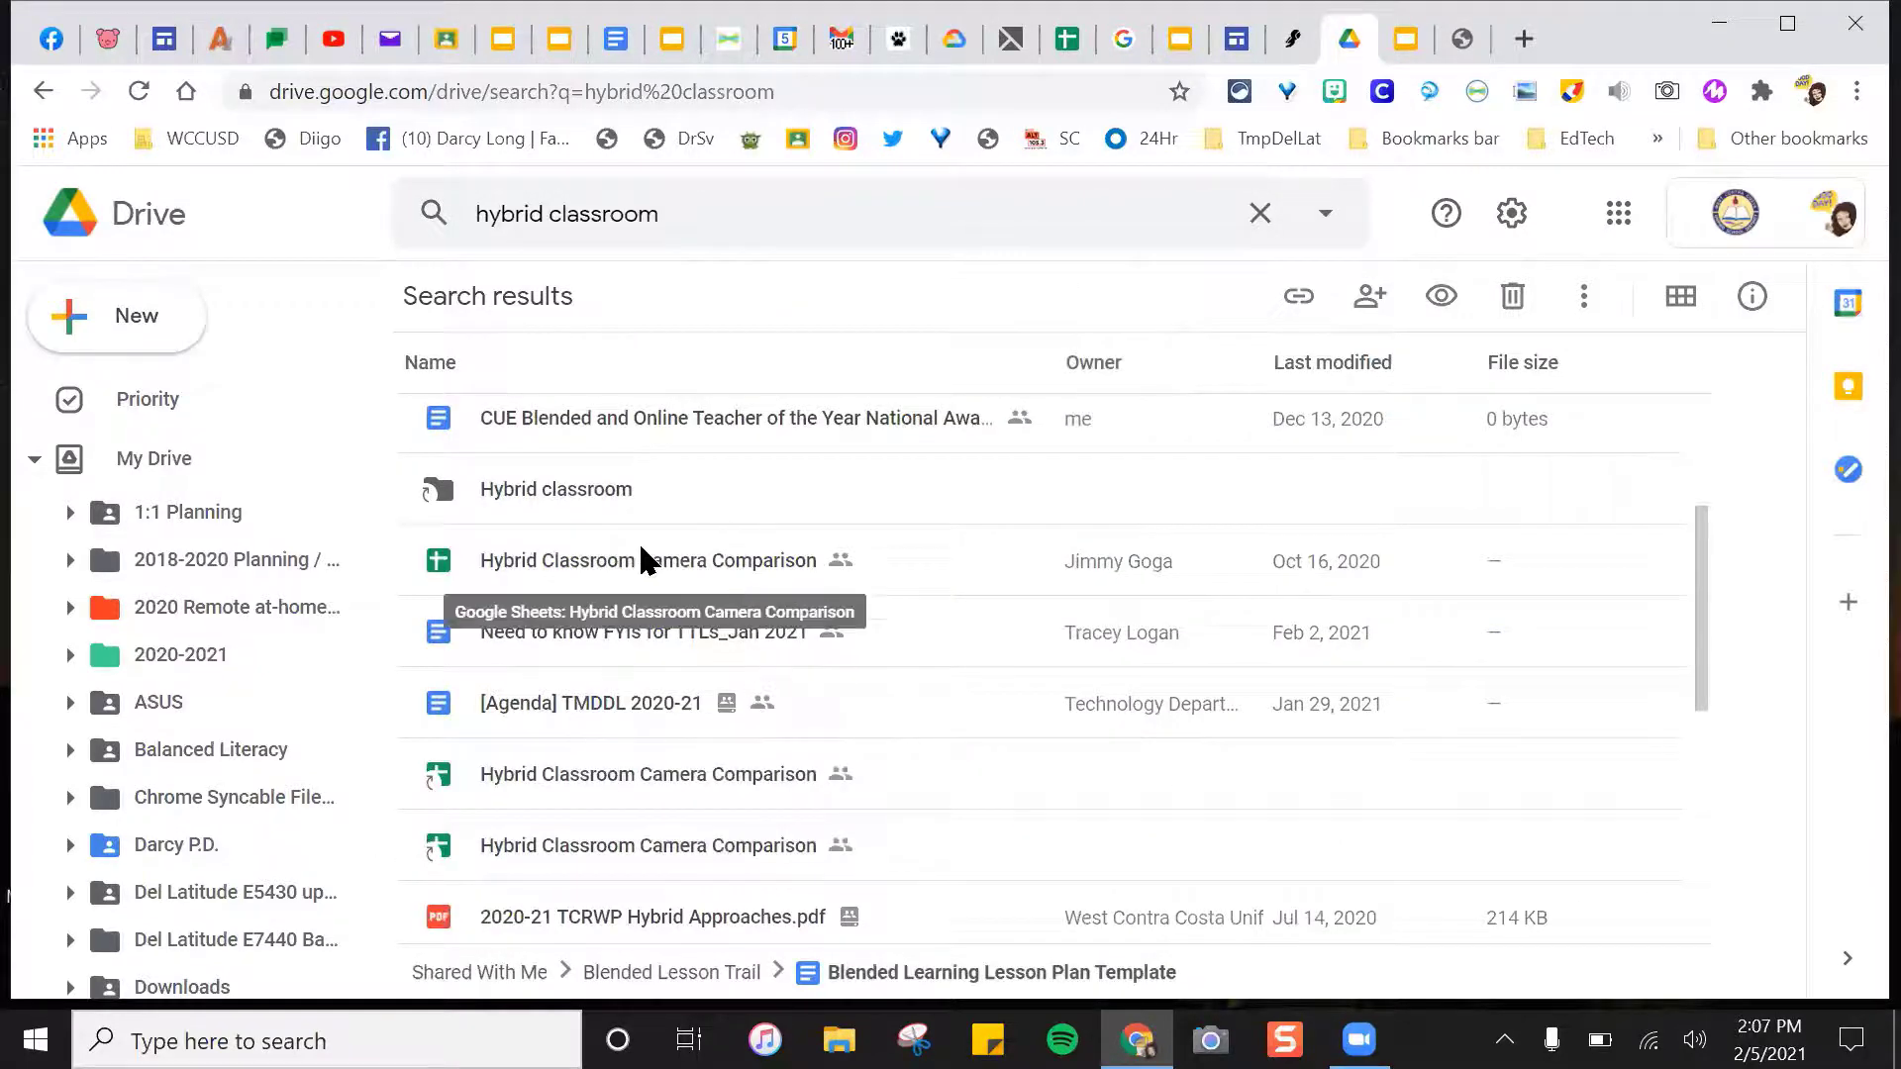
pyautogui.rightClick(620, 539)
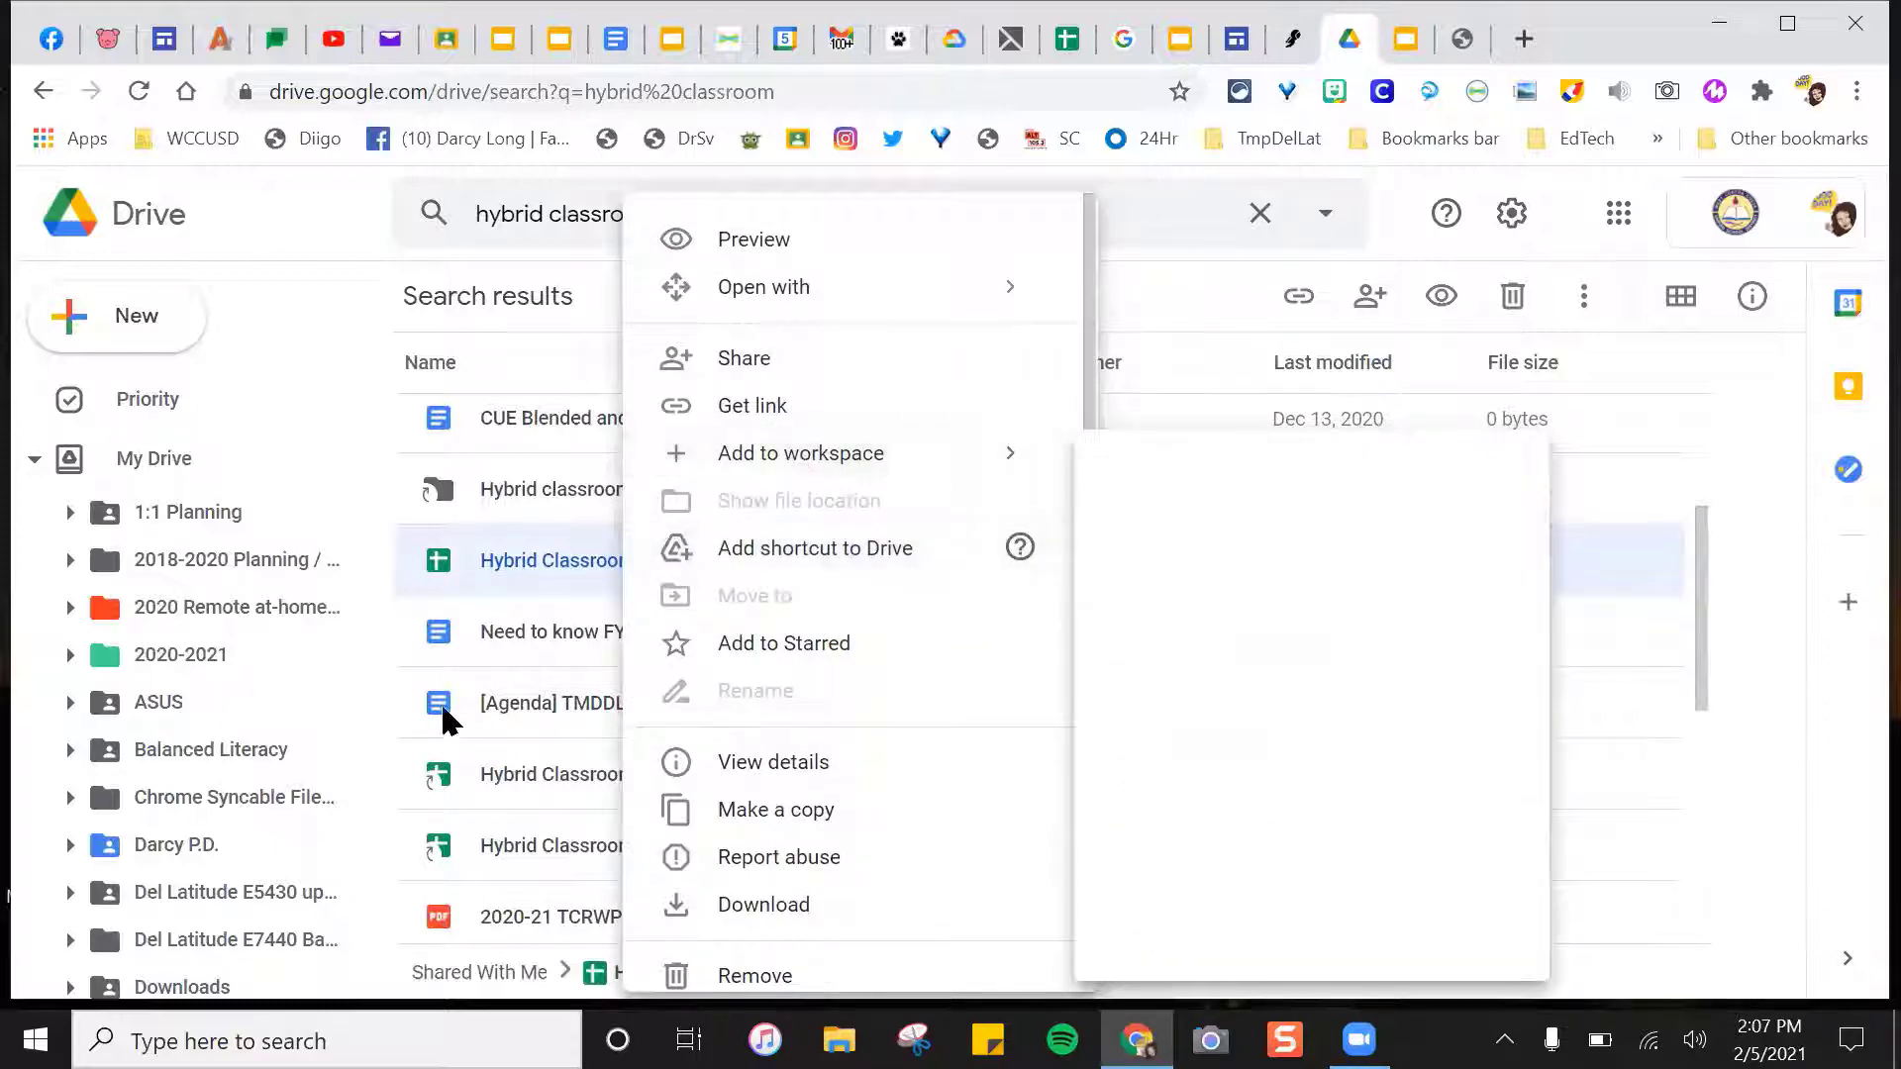
pyautogui.scroll(-3, 512, 723)
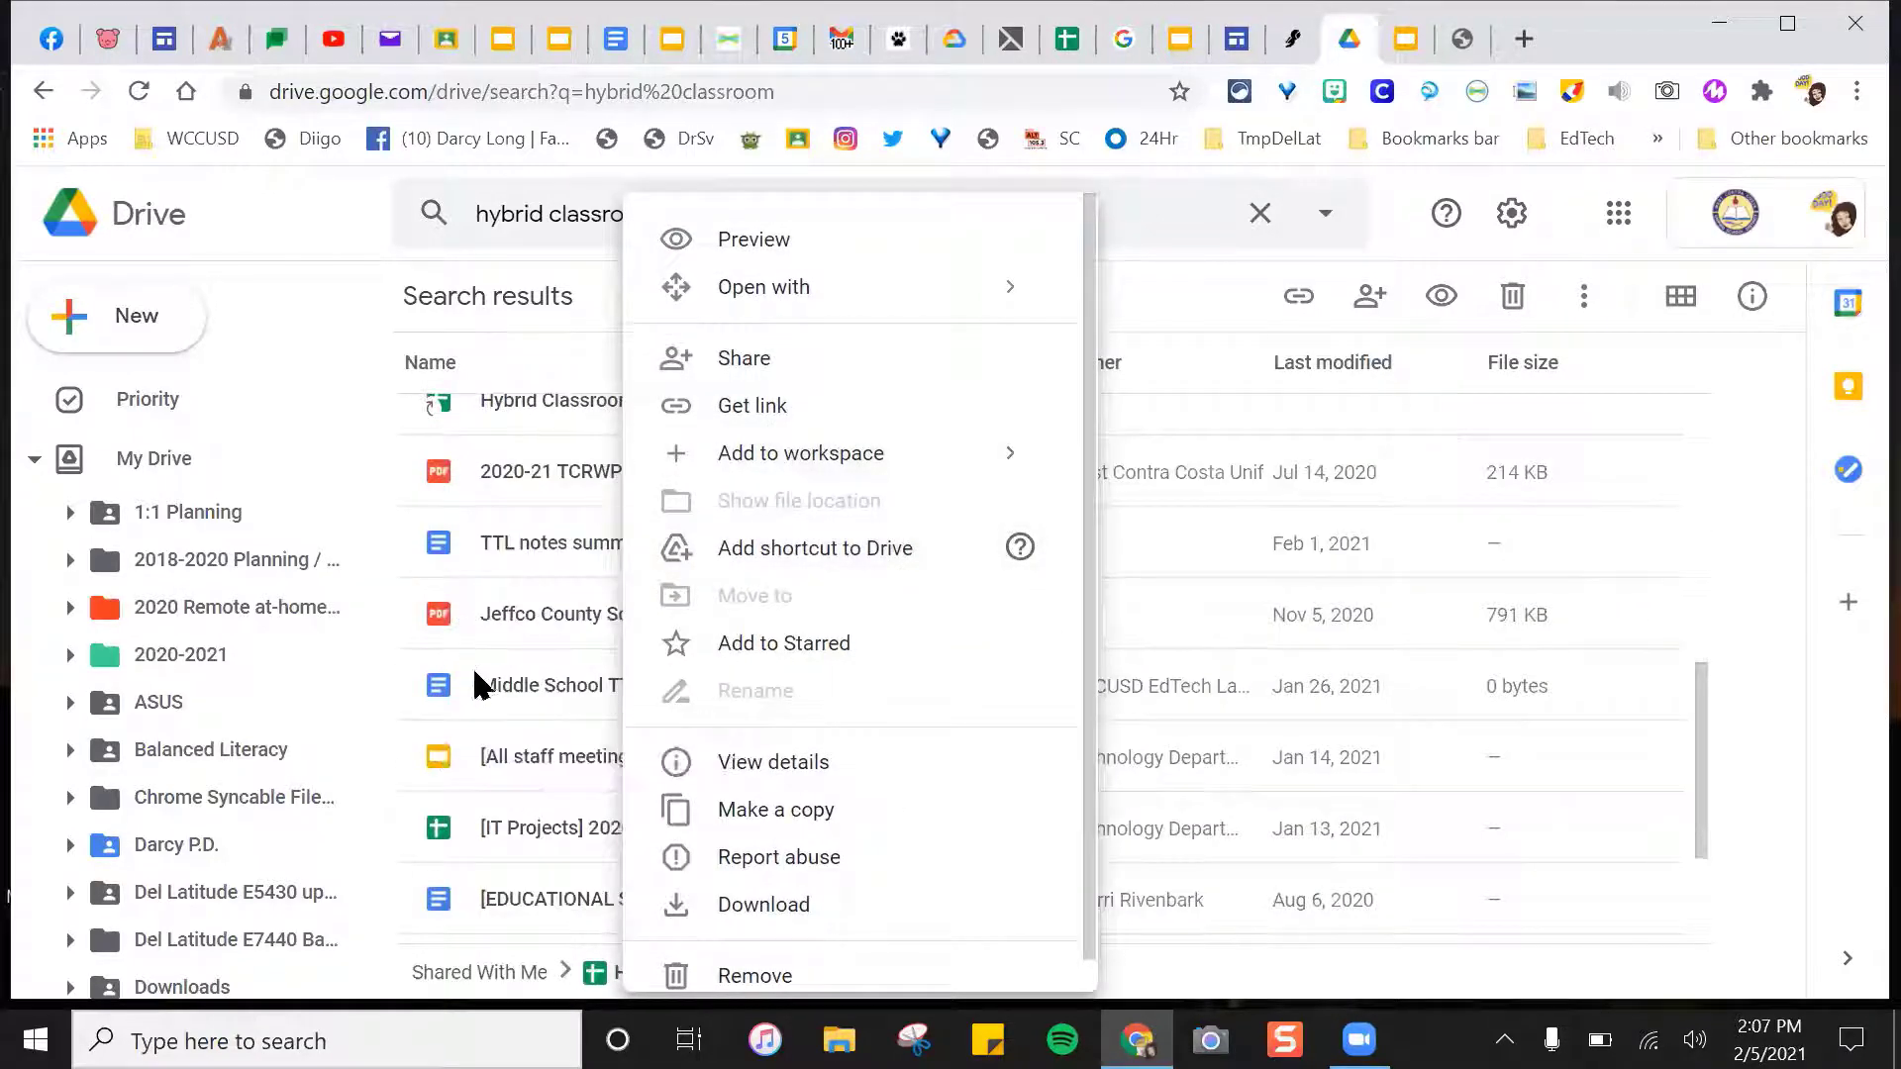
pyautogui.click(498, 609)
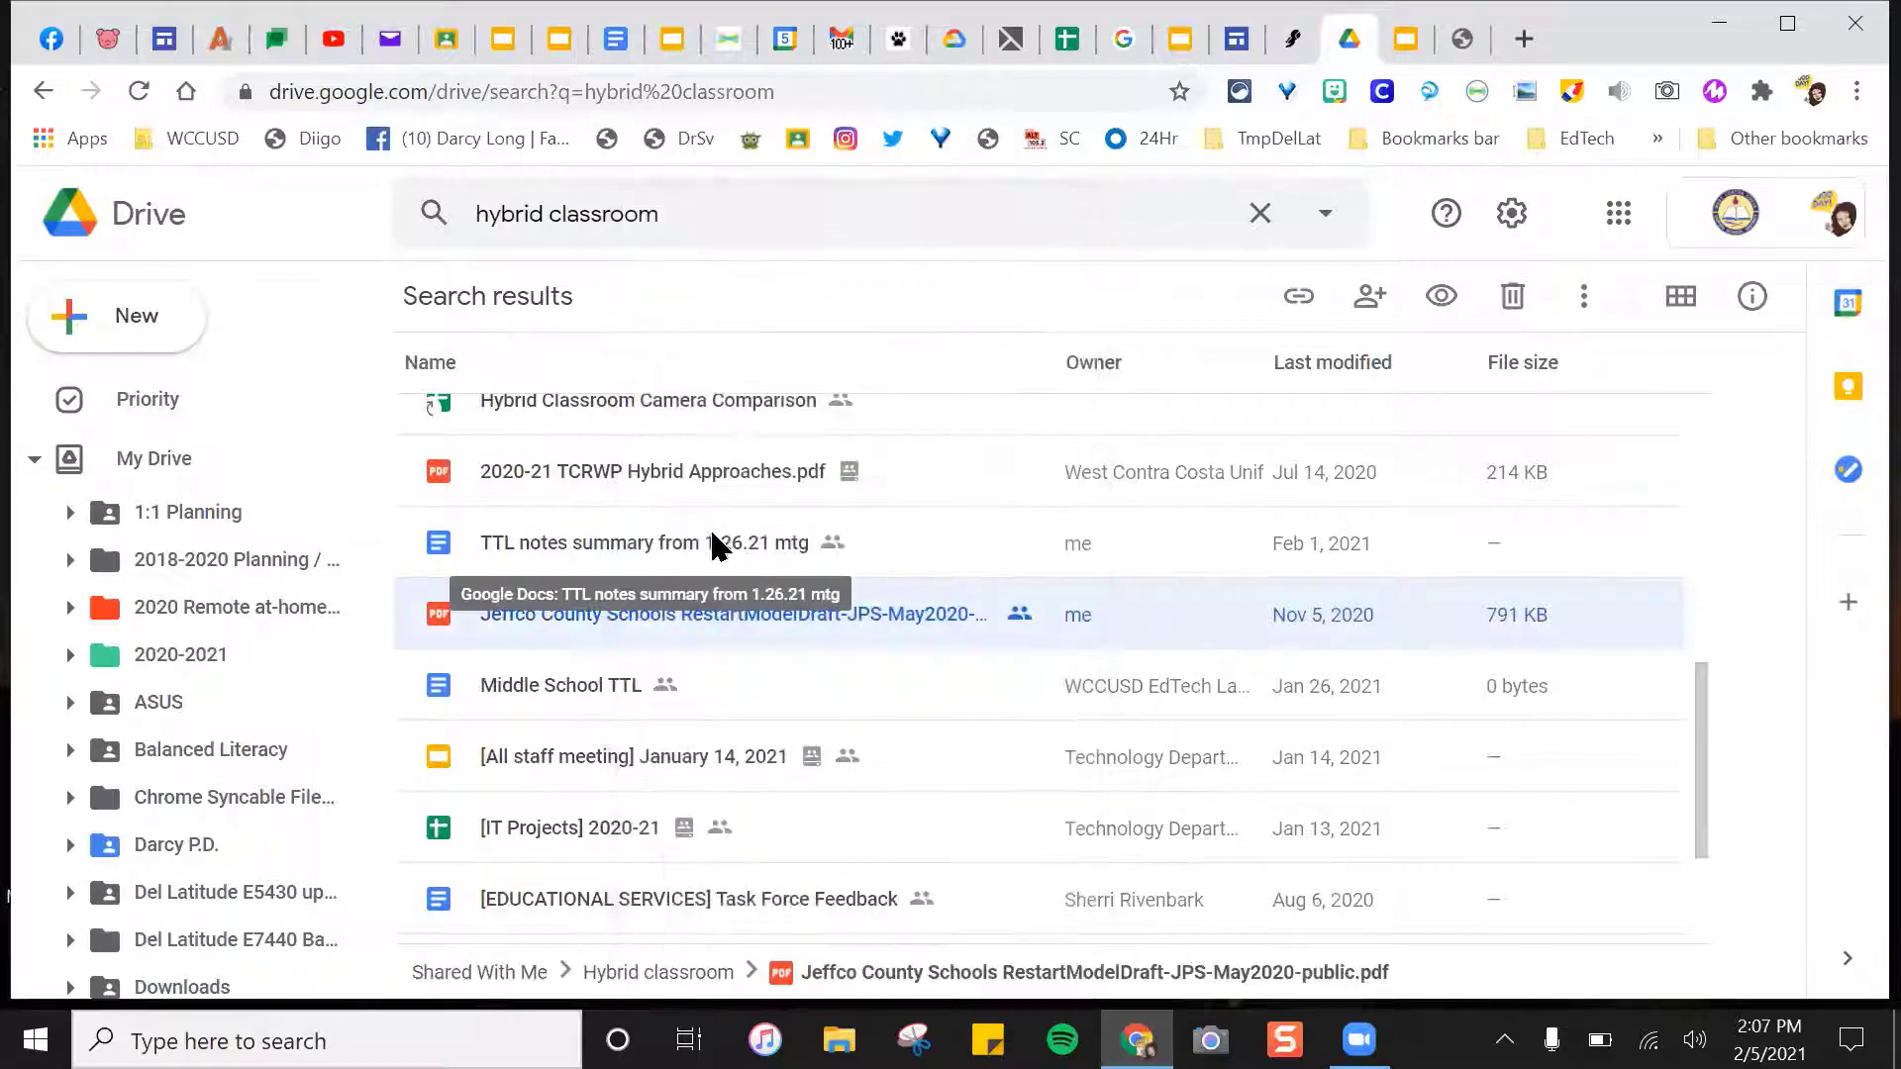
# Add 2020-21 TCRWP Hybrid Approaches.pdf from the search results to the 2021 Hybrid Classrooms workspace.
pyautogui.click(736, 473)
pyautogui.rightClick(736, 473)
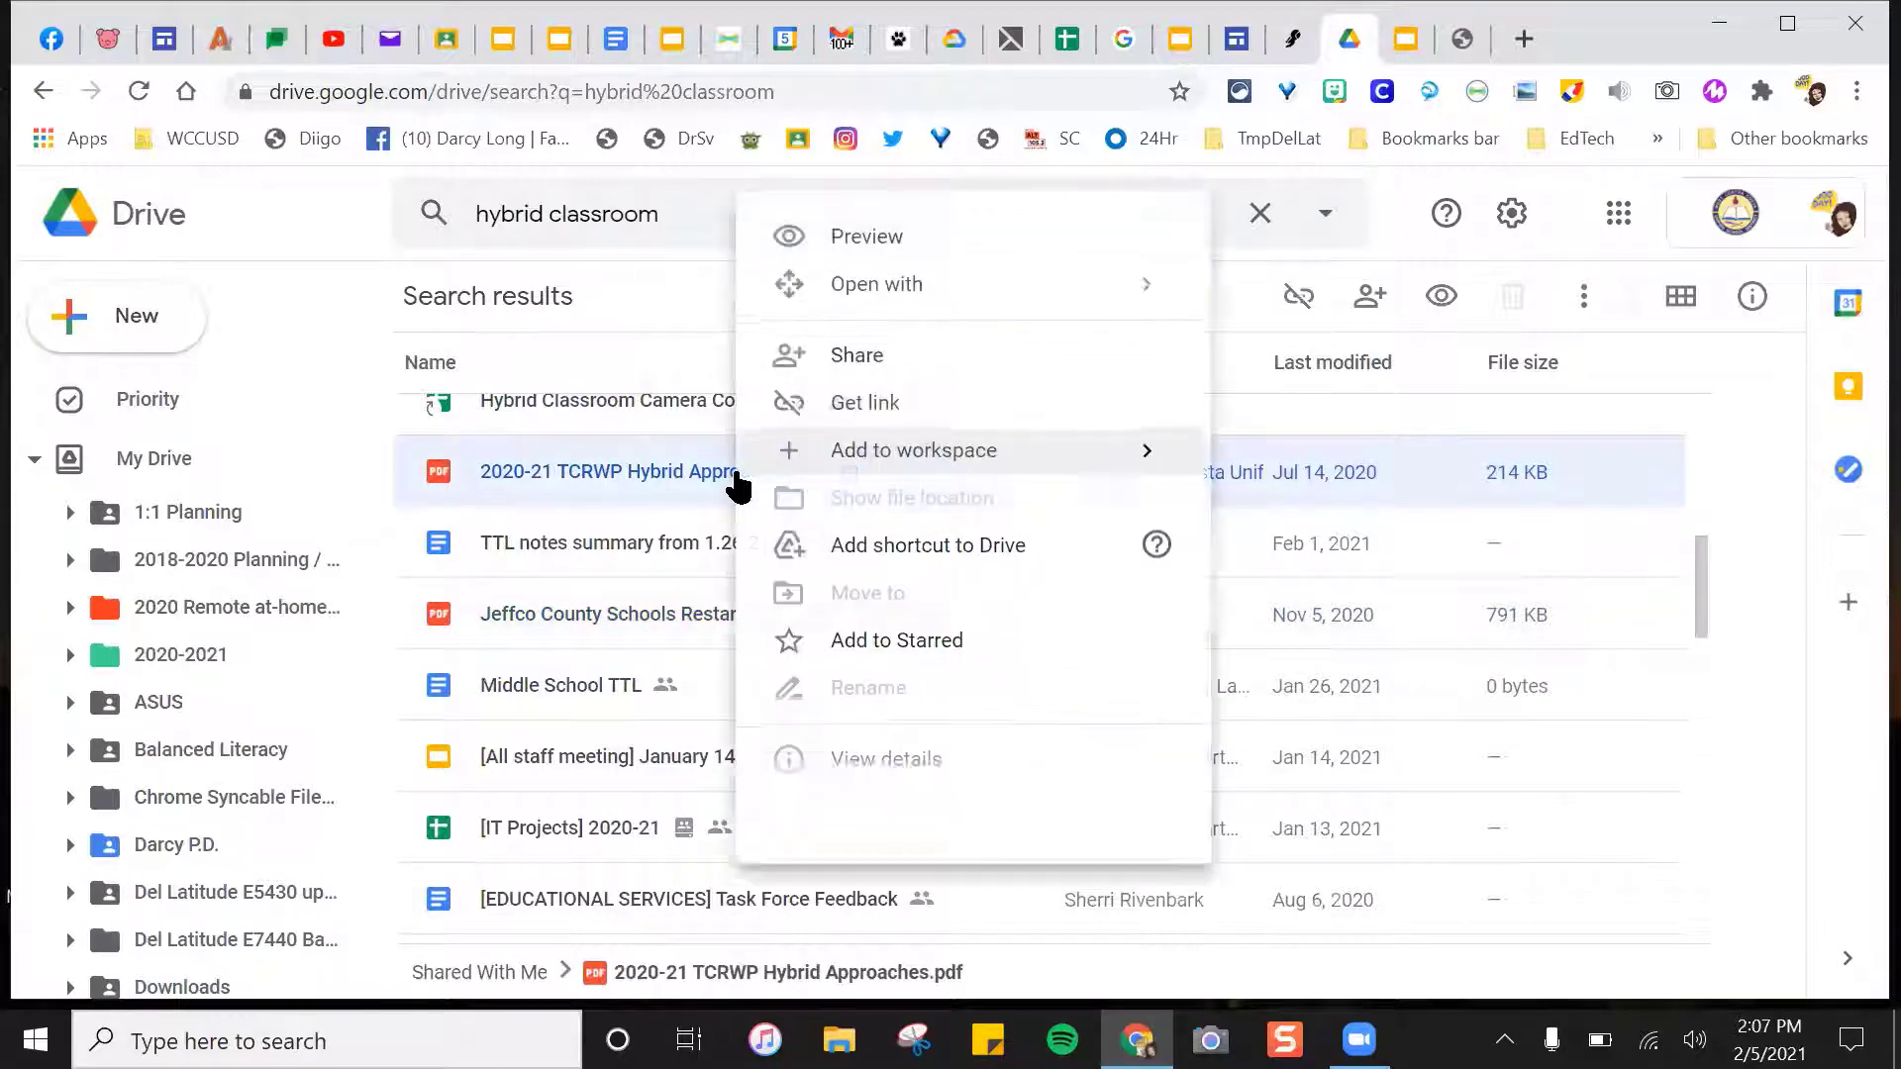
pyautogui.moveTo(848, 454)
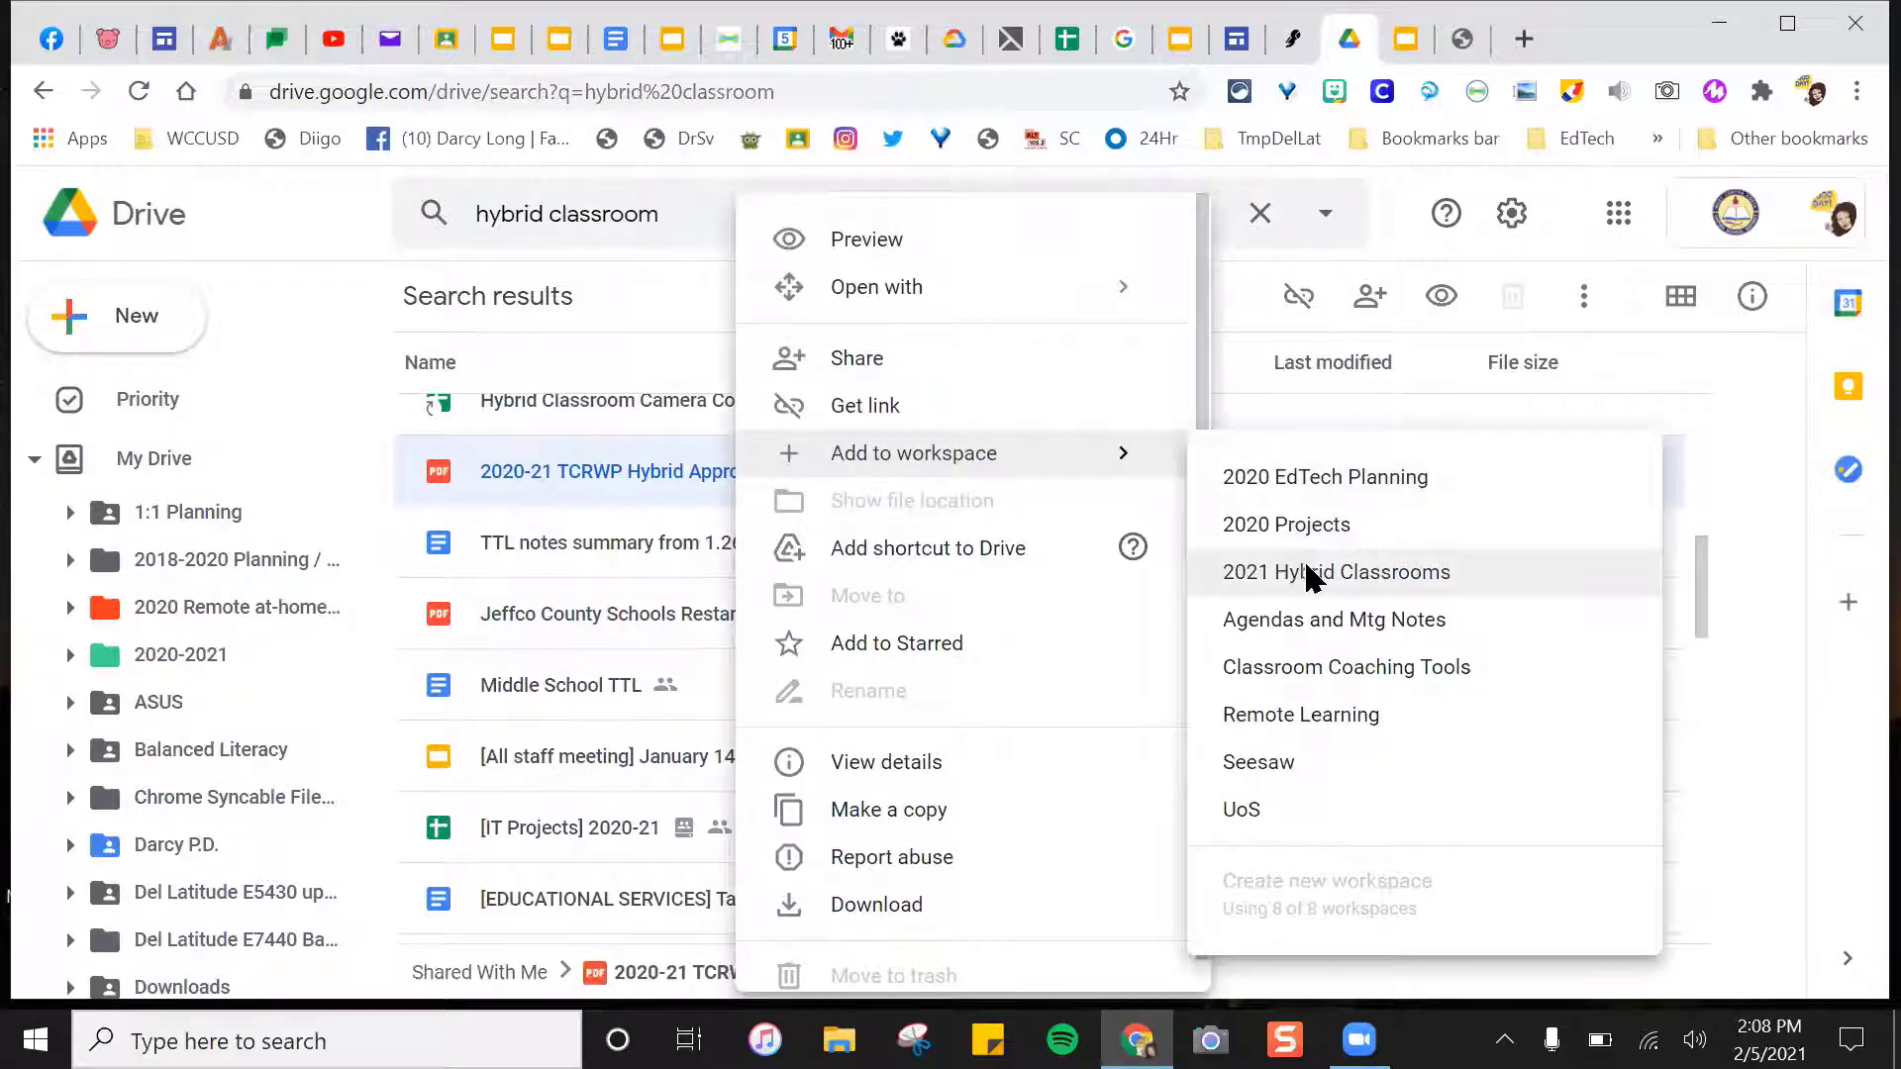
pyautogui.click(1307, 571)
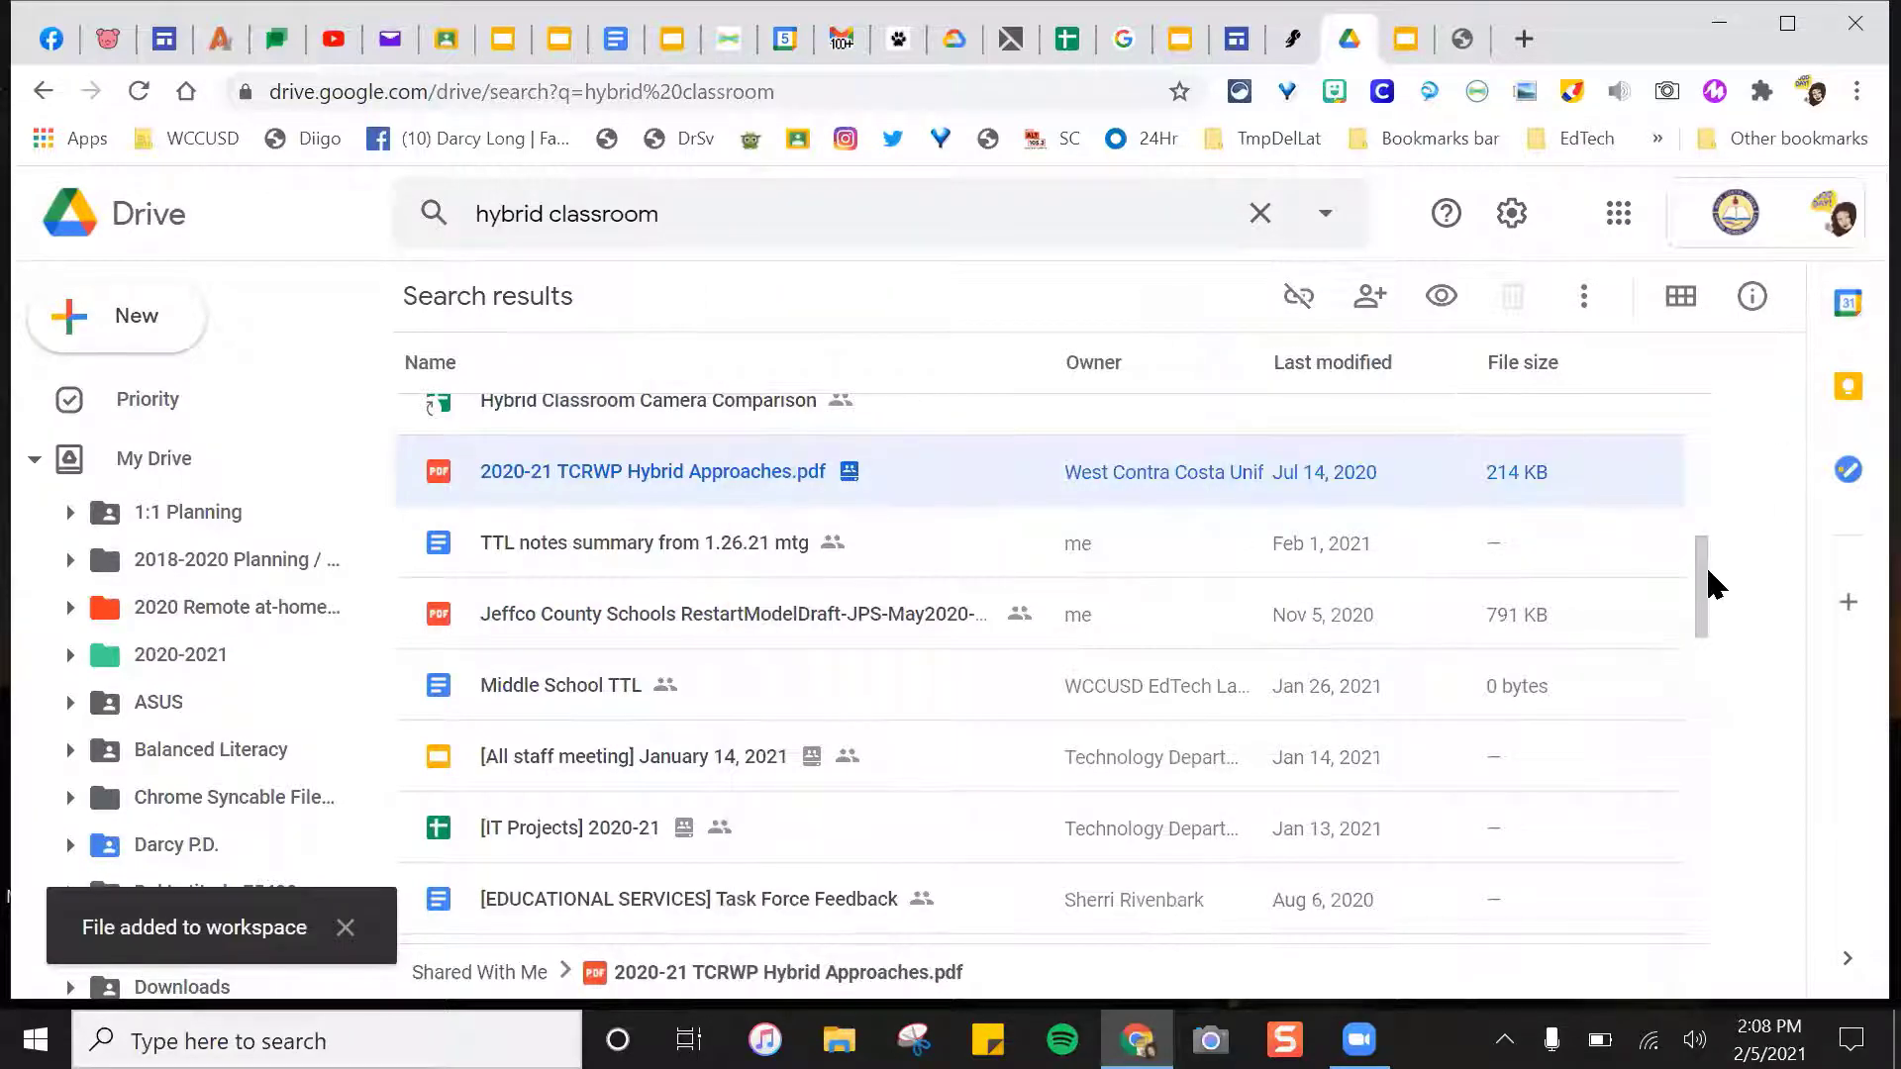
# Go to the Priority page and review the files on the 2021 Hybrid Classrooms workspace card.
pyautogui.moveTo(1707, 571); pyautogui.dragTo(763, 395)
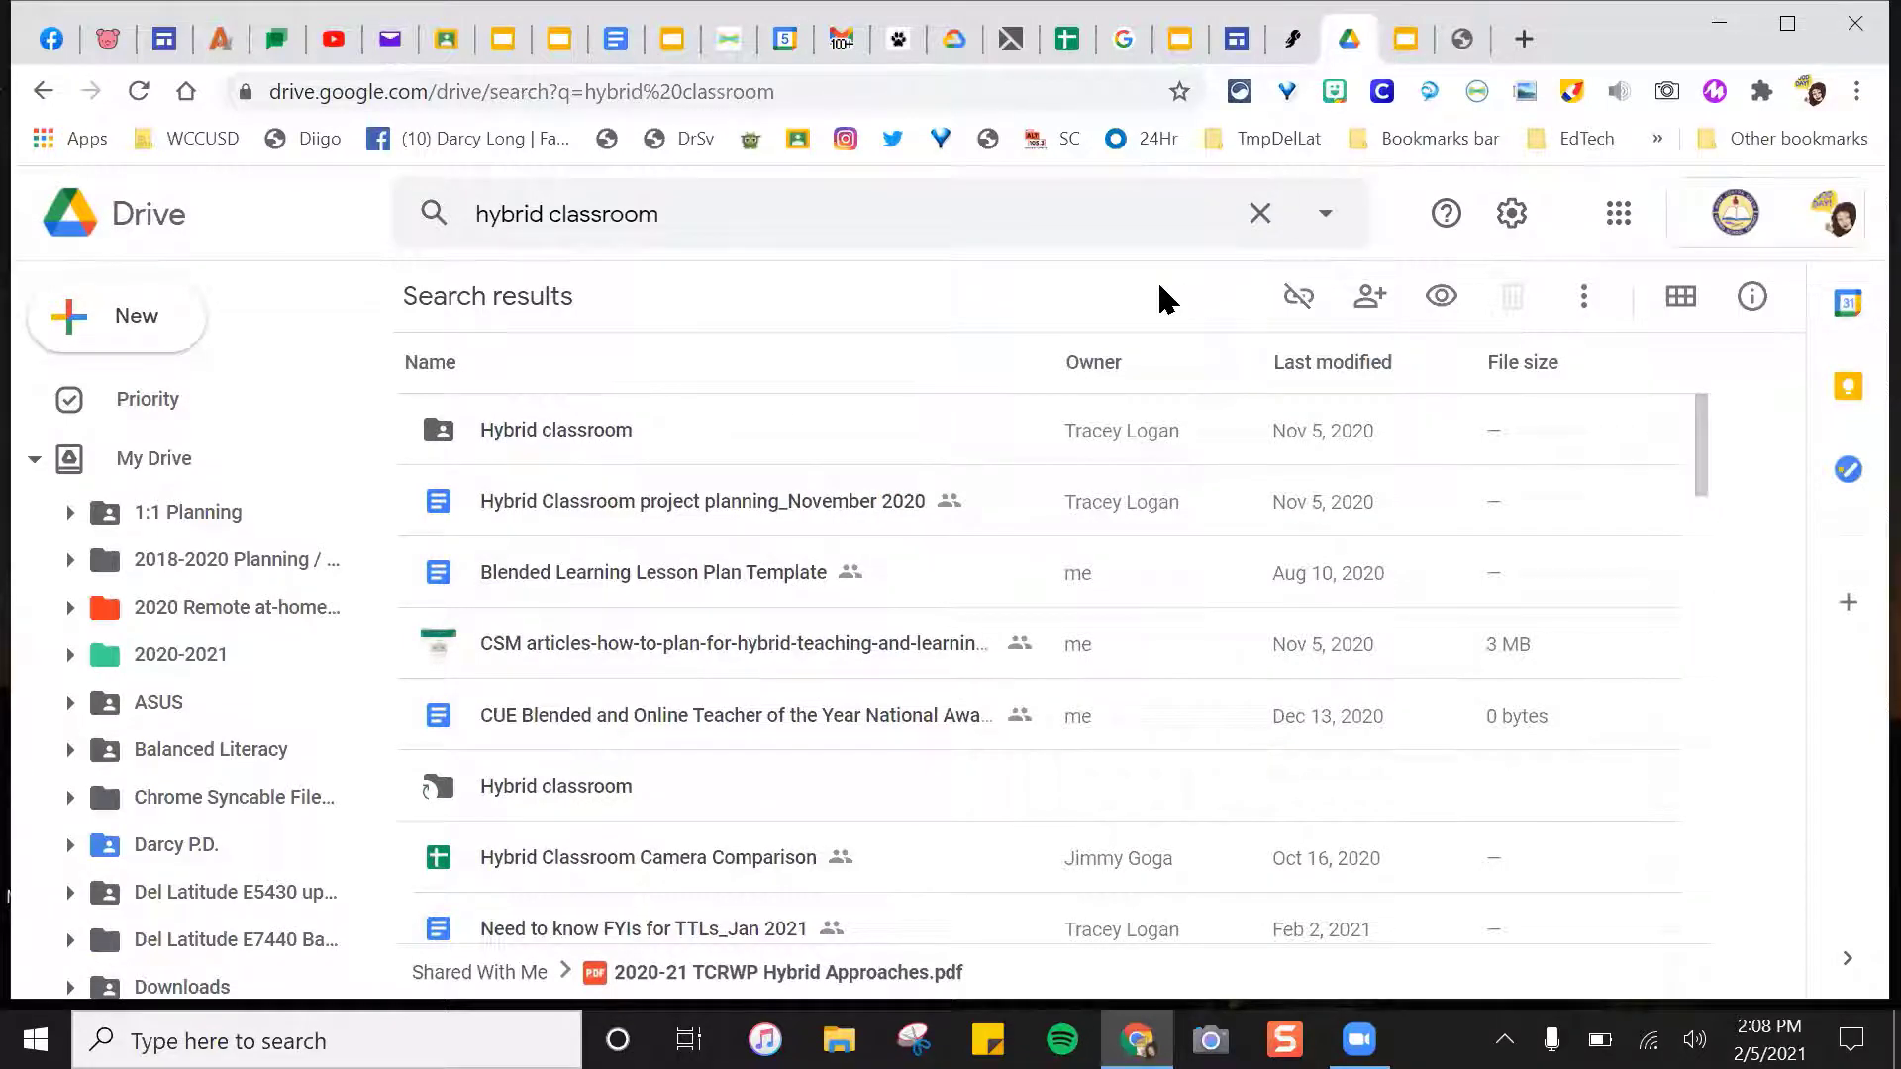
pyautogui.click(124, 408)
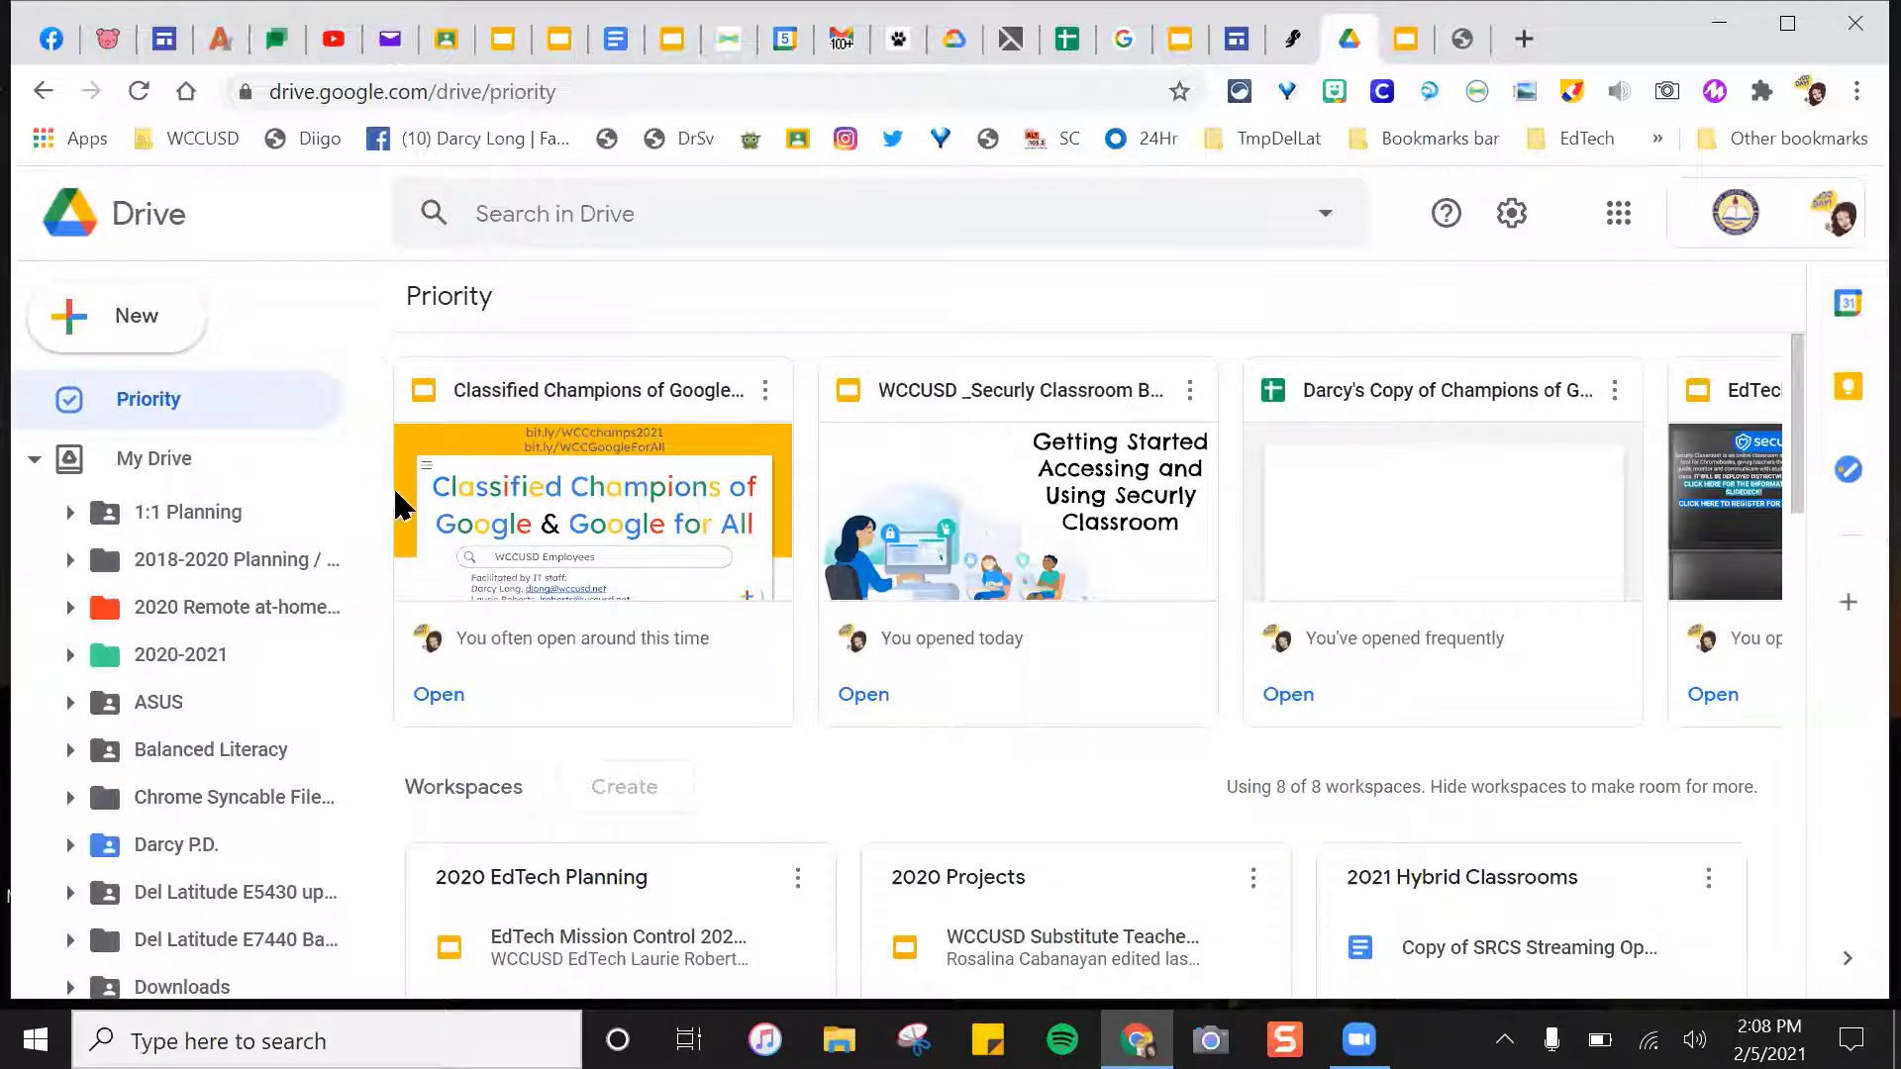
pyautogui.scroll(-2, 628, 606)
pyautogui.scroll(-3, 627, 603)
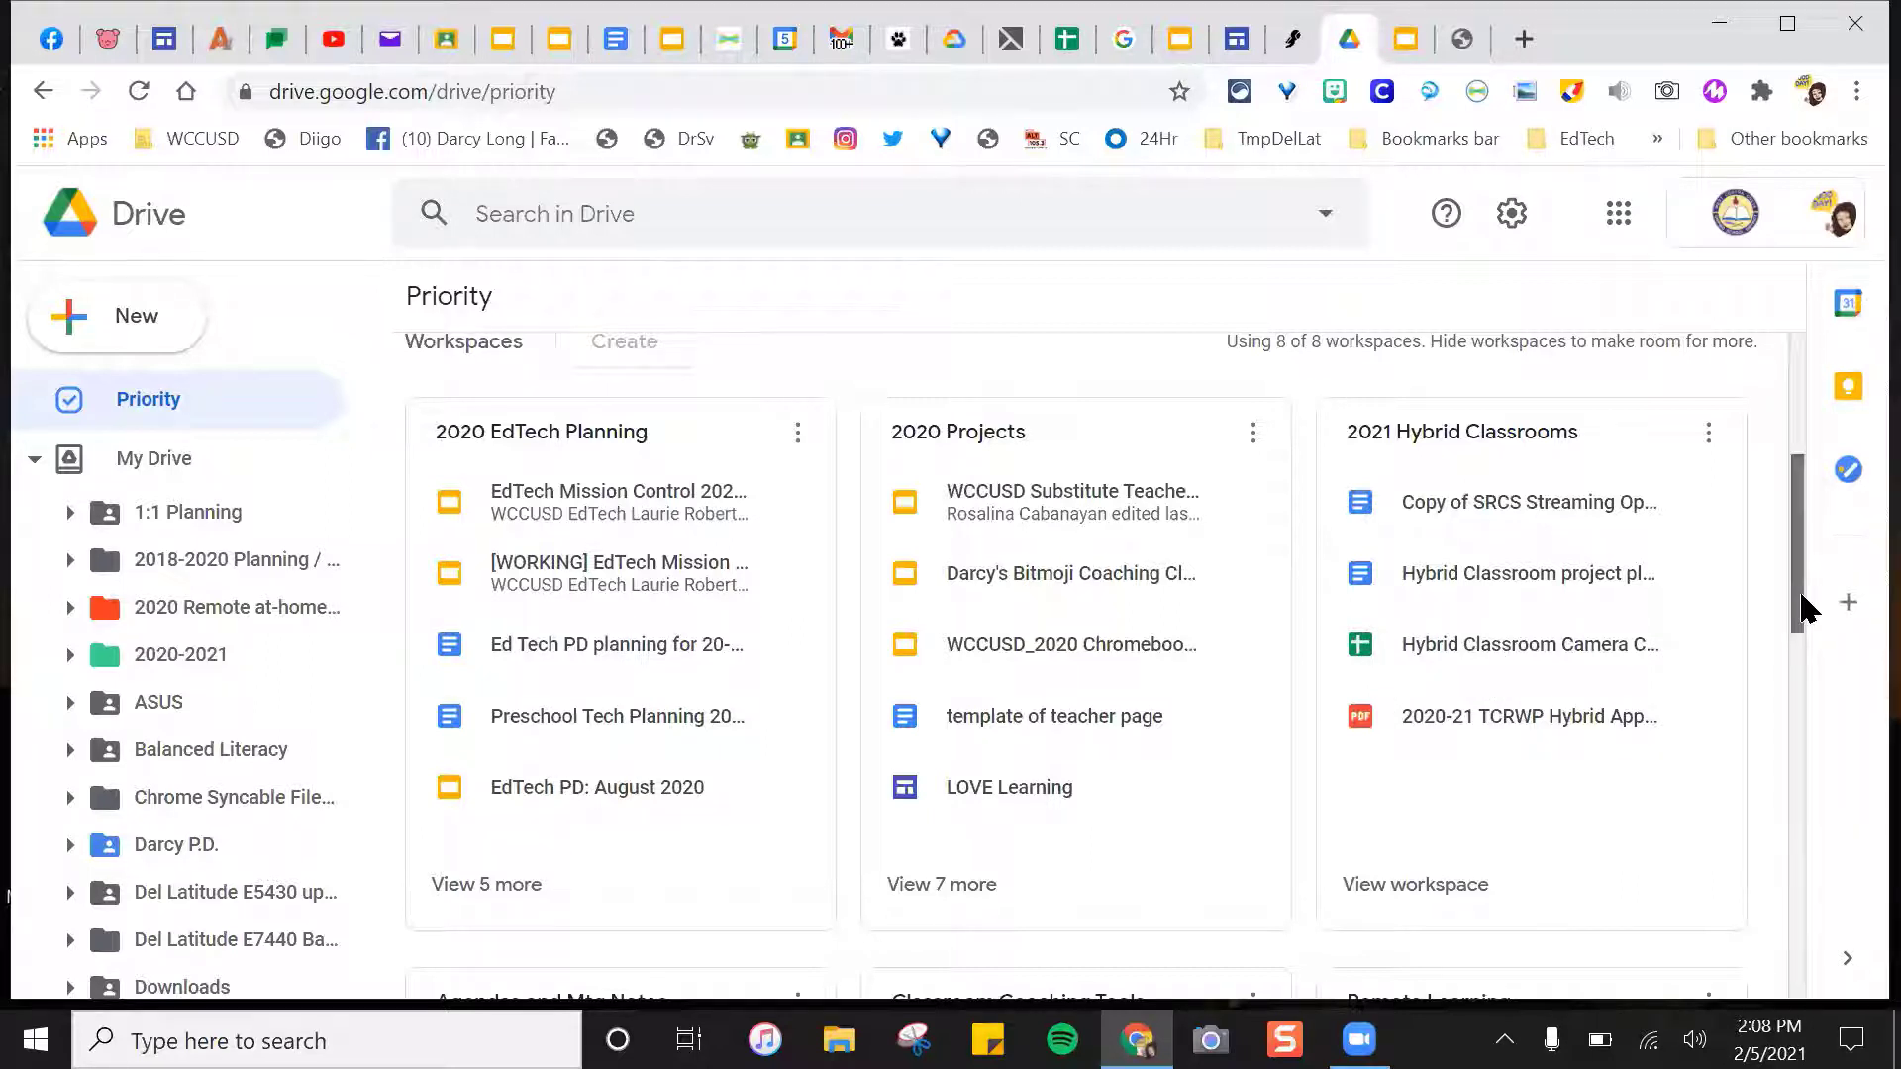
pyautogui.moveTo(1795, 611); pyautogui.dragTo(1798, 628)
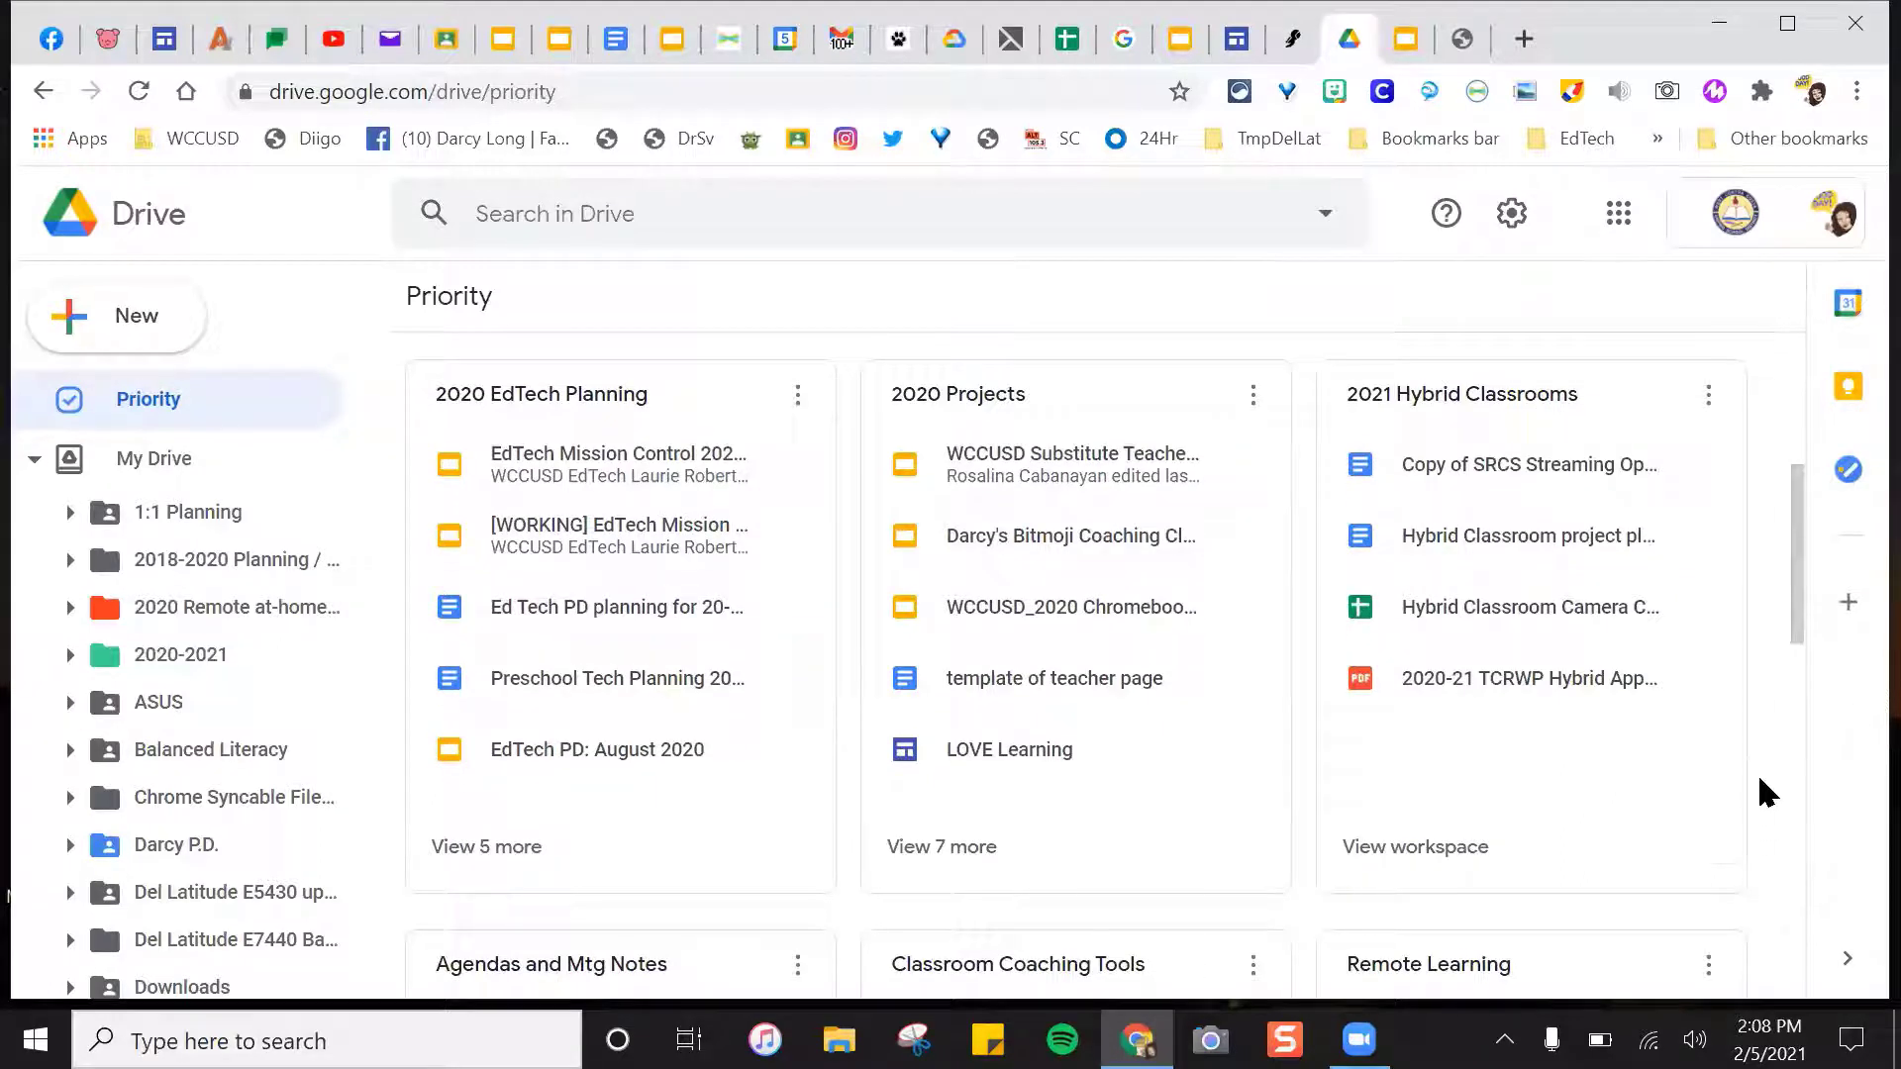
pyautogui.moveTo(1802, 634); pyautogui.dragTo(1804, 637)
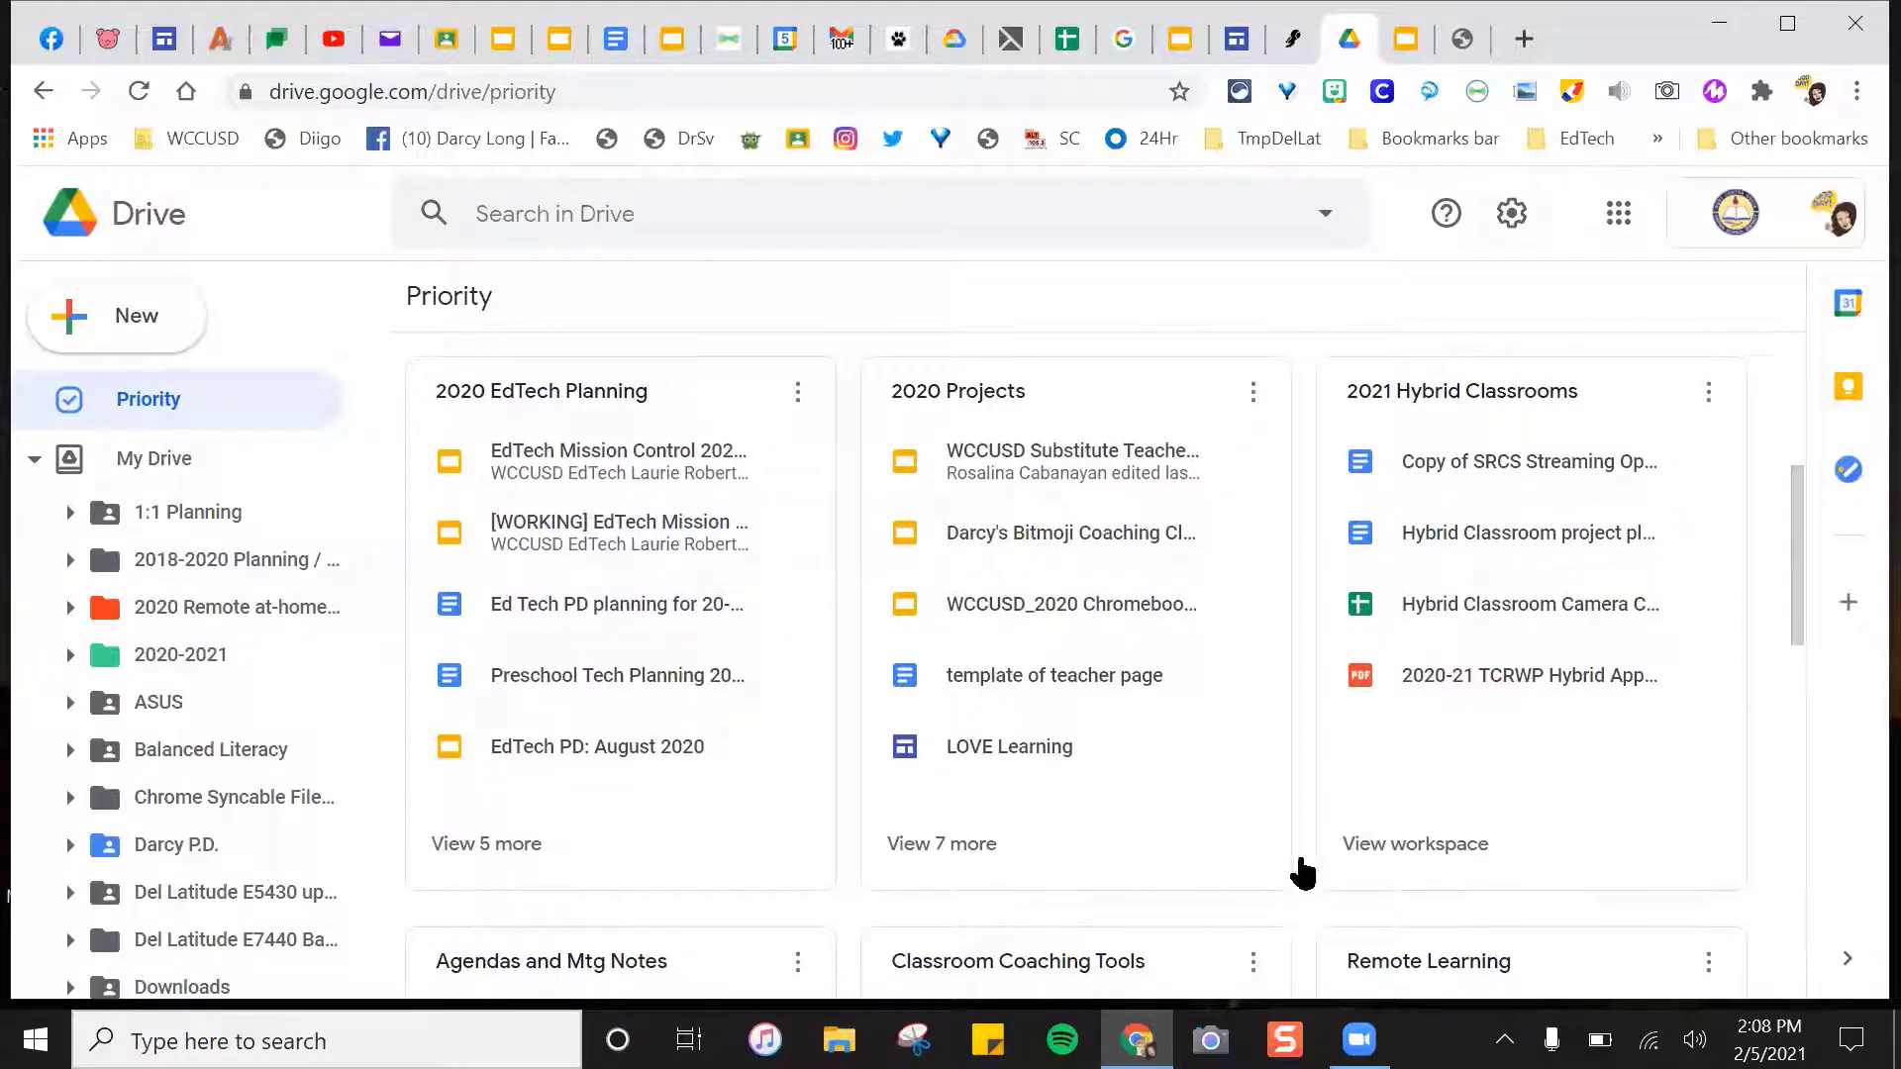